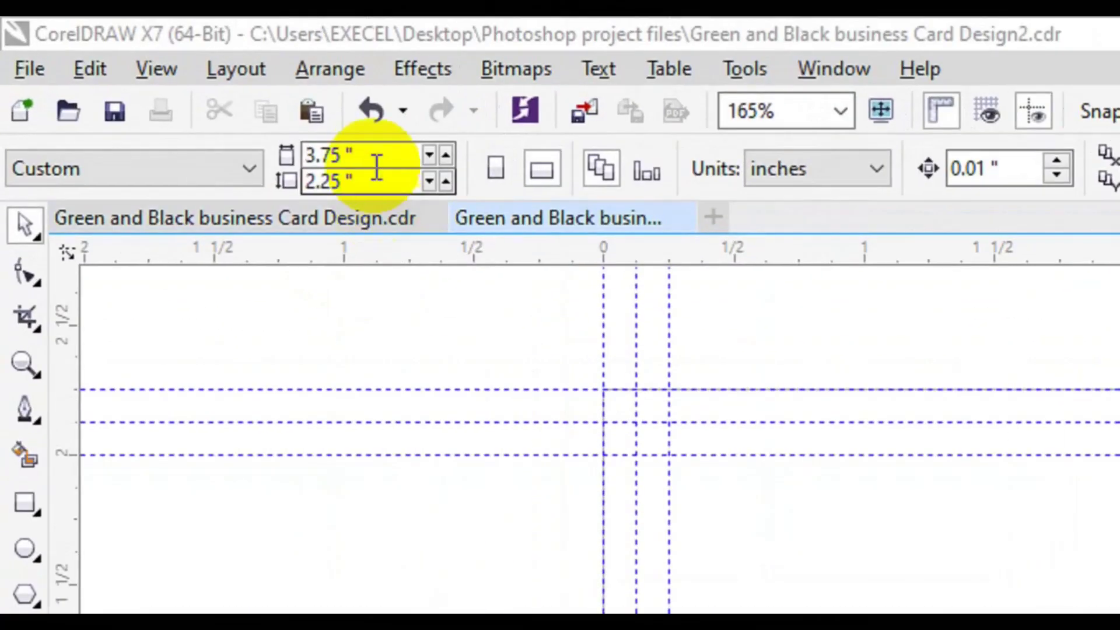
- Check the page width and height, then add a rectangle covering the whole card
drag(367, 156, 327, 157)
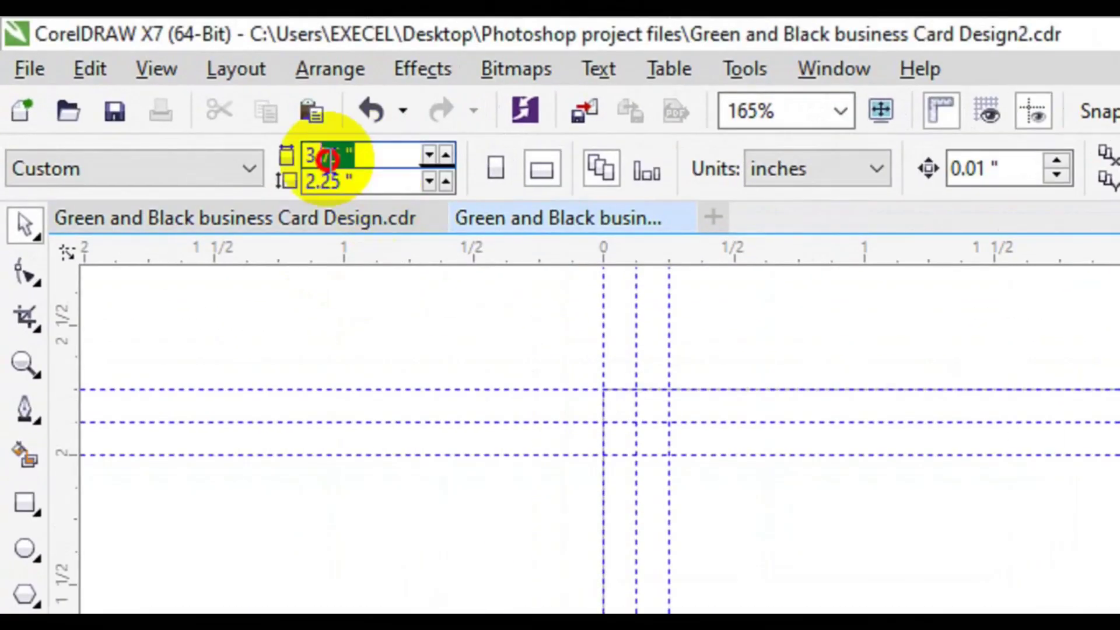
drag(397, 181, 266, 186)
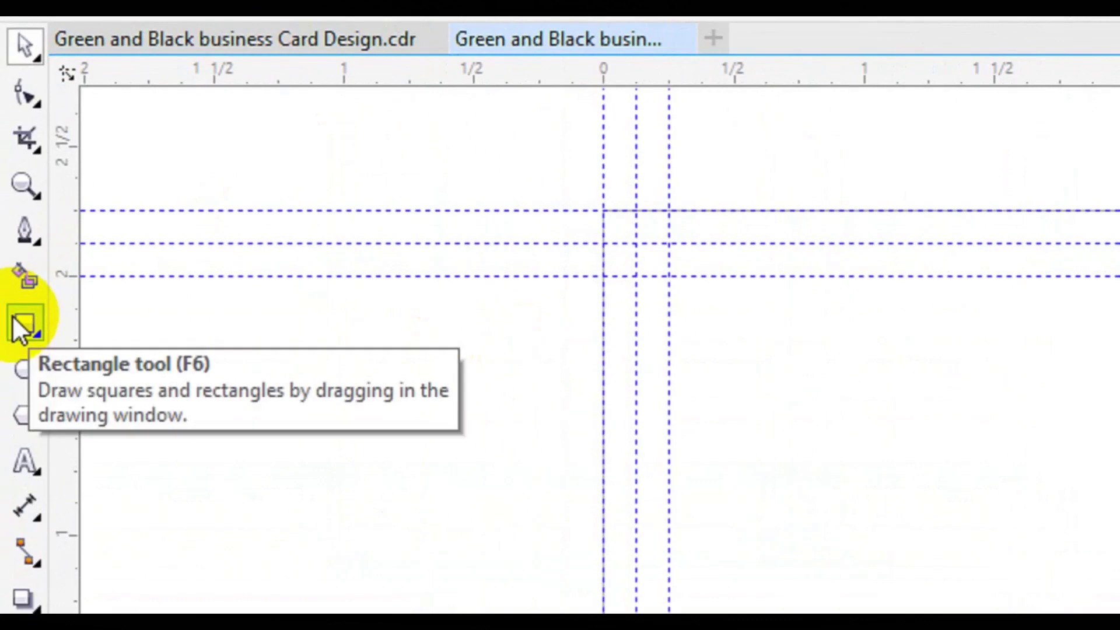
click(18, 320)
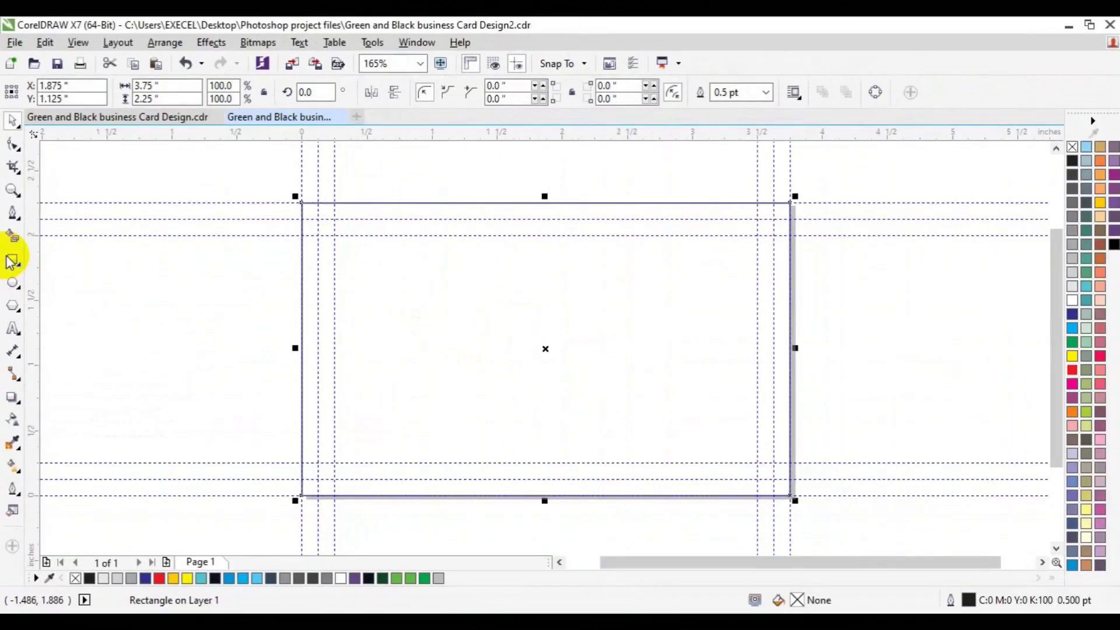
- Add horizontal and vertical guidelines crossing at the card's centre
drag(471, 143, 508, 349)
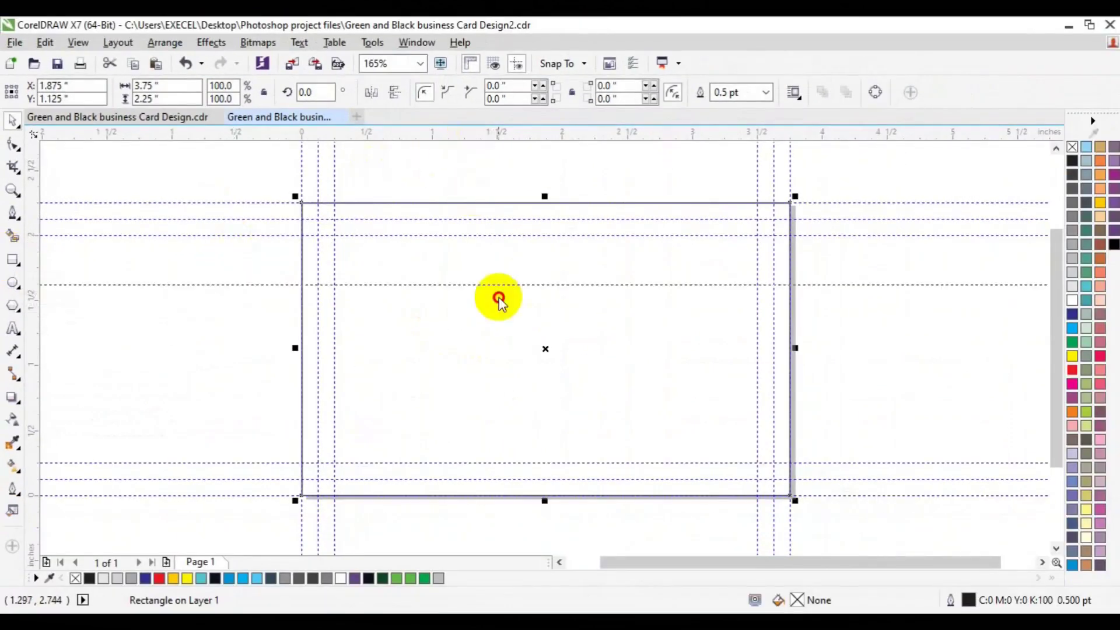
click(508, 349)
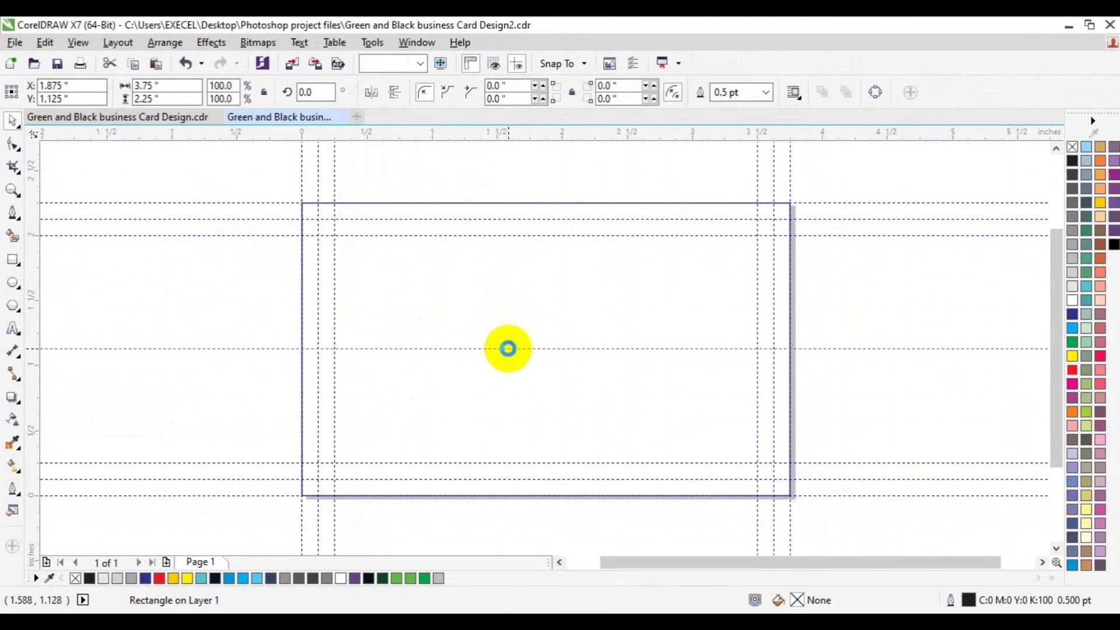
click(523, 409)
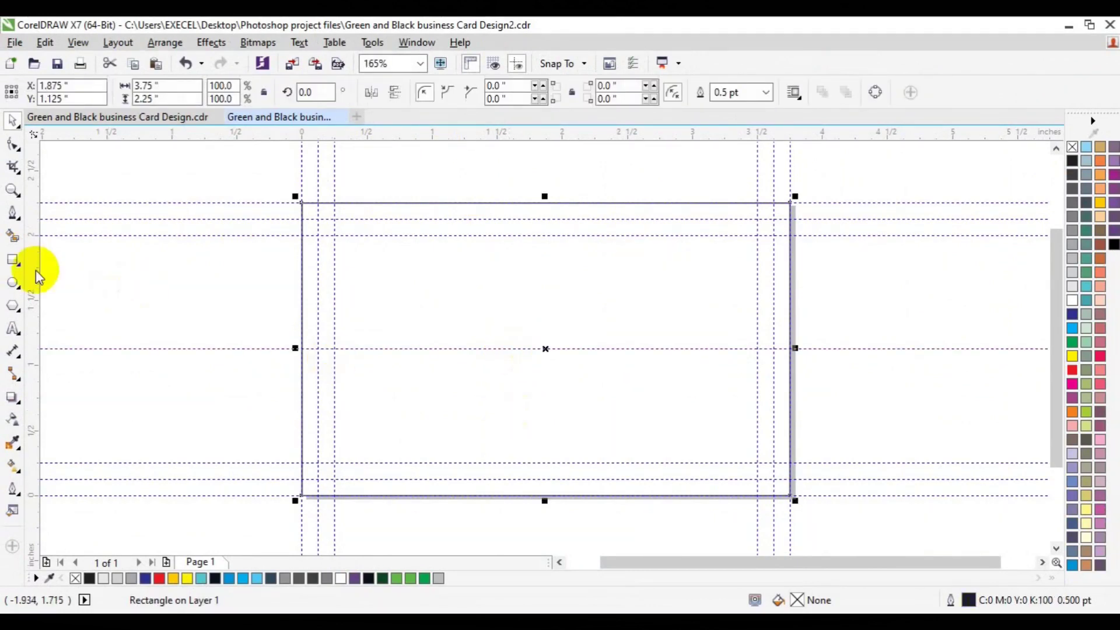
drag(37, 274, 543, 354)
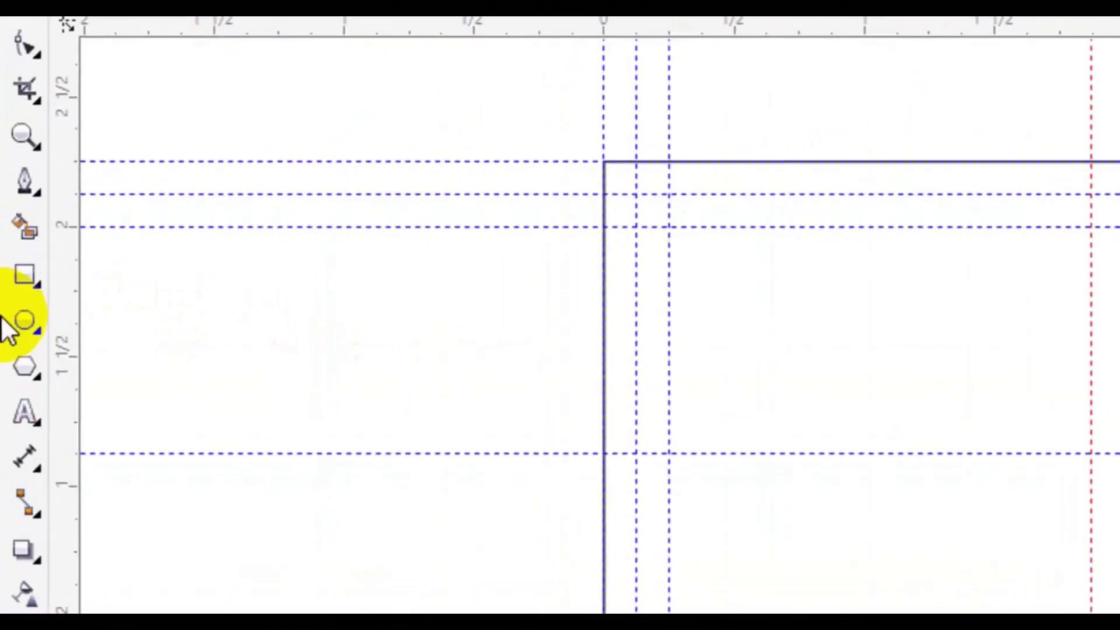
- Draw a six-sided hexagon on the card and rotate it to 90 degrees
click(16, 360)
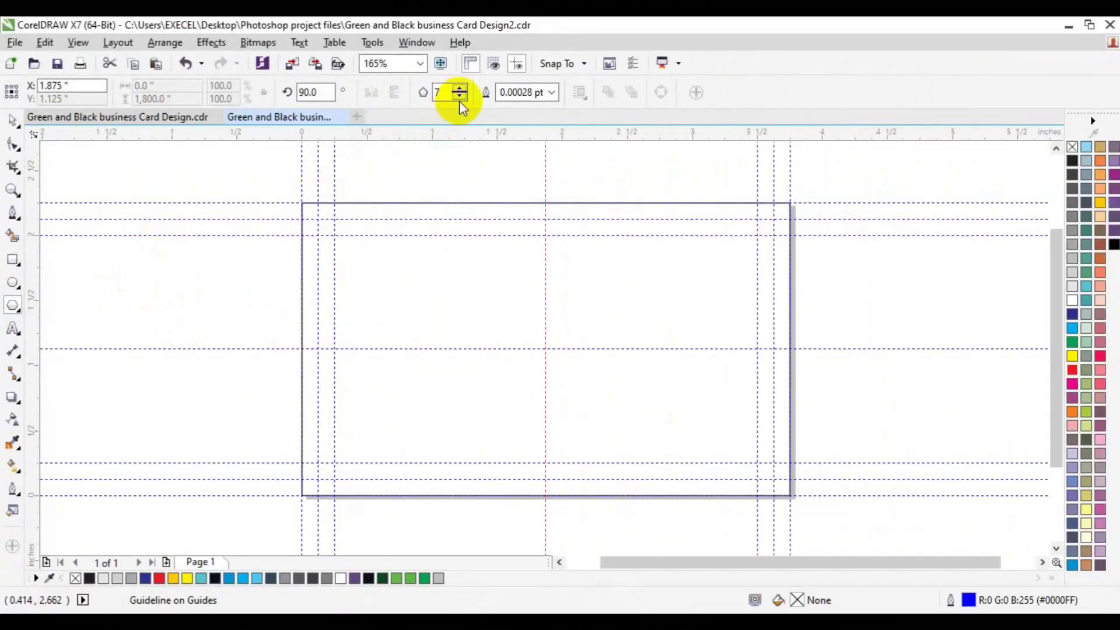
drag(413, 289, 525, 385)
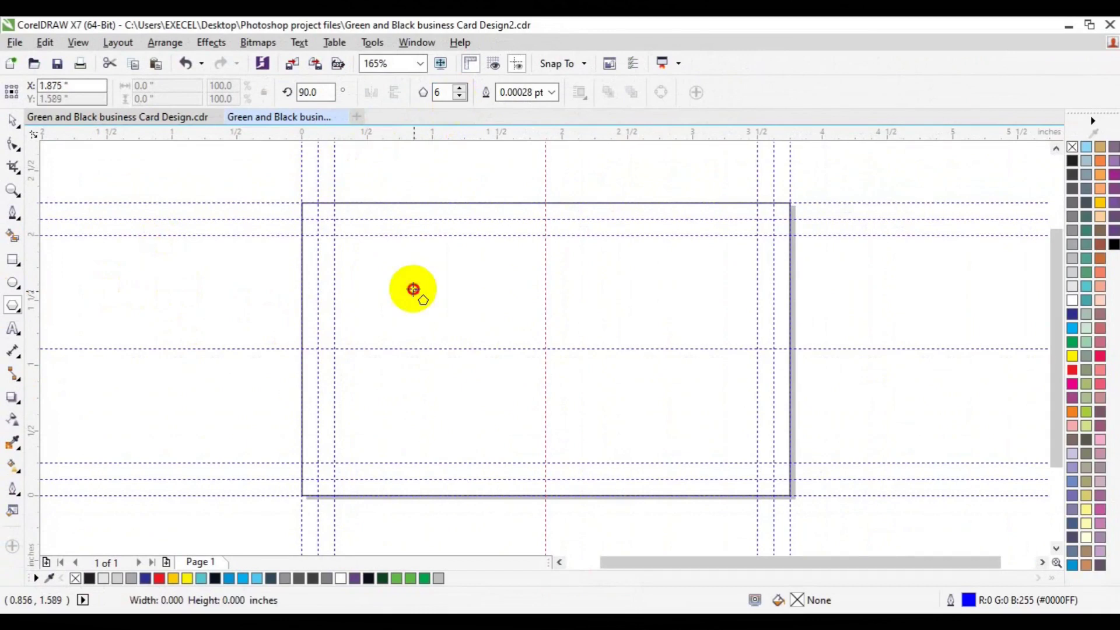
drag(526, 386, 526, 385)
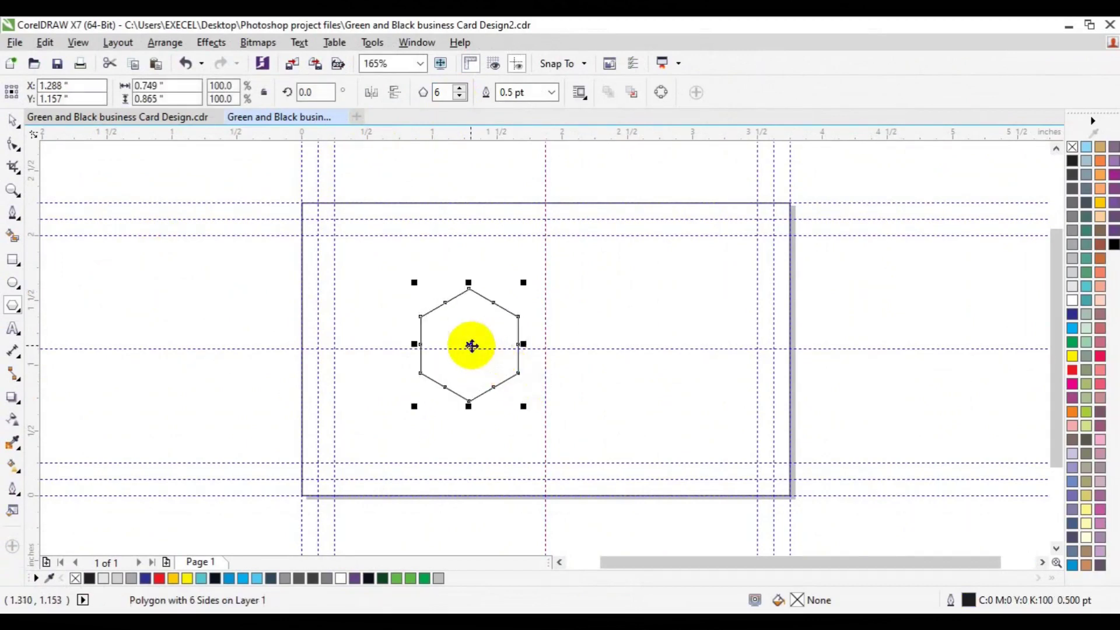
click(471, 344)
mouse_move(523, 409)
mouse_down()
mouse_move(563, 322)
mouse_move(512, 308)
mouse_up()
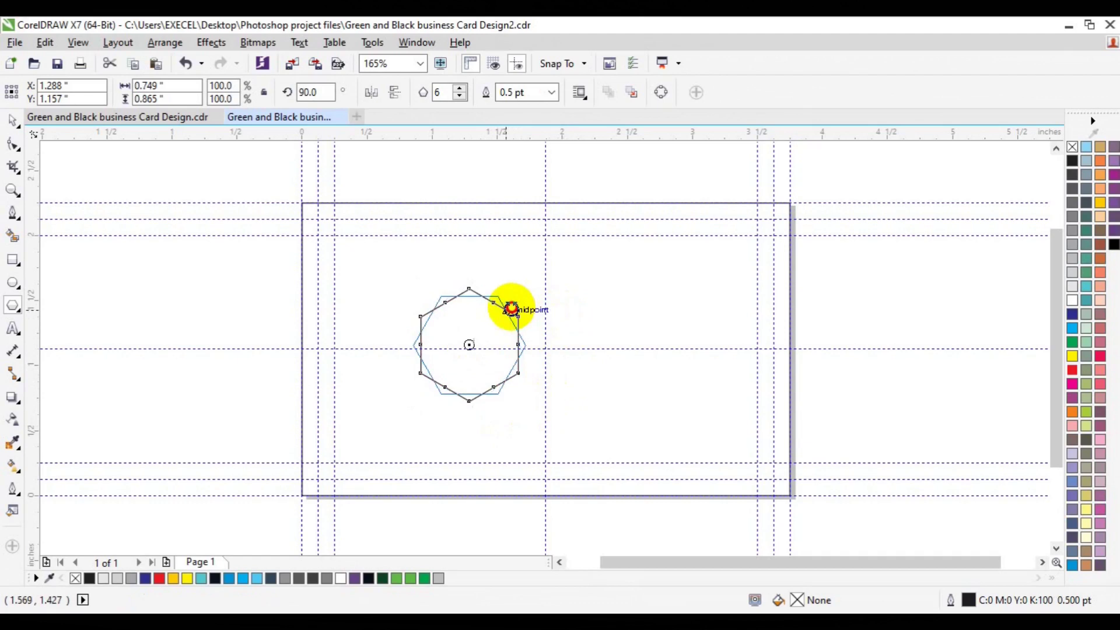
drag(511, 308, 512, 309)
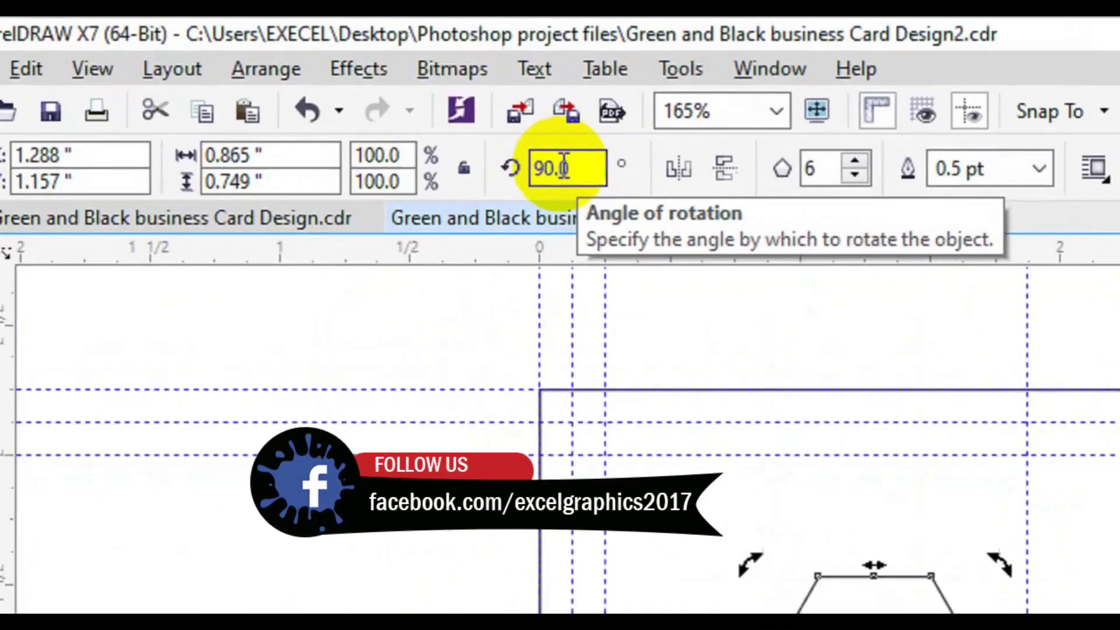
drag(327, 92, 276, 92)
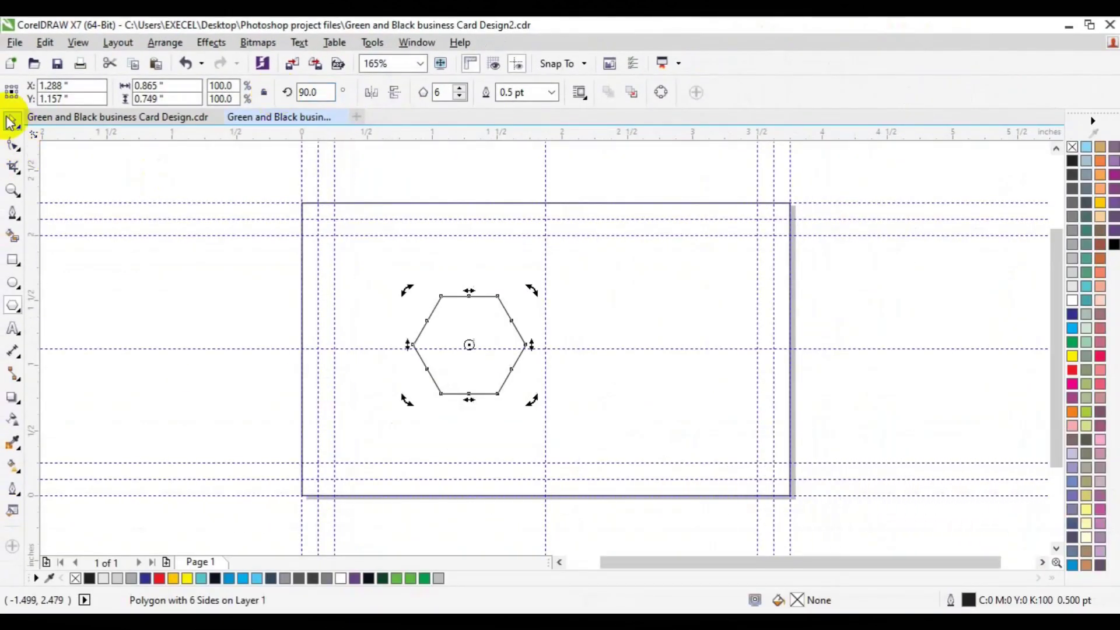
- Centre the hexagon, enlarge it to about 172%, and nudge it left toward the centre guide
click(11, 122)
key(p)
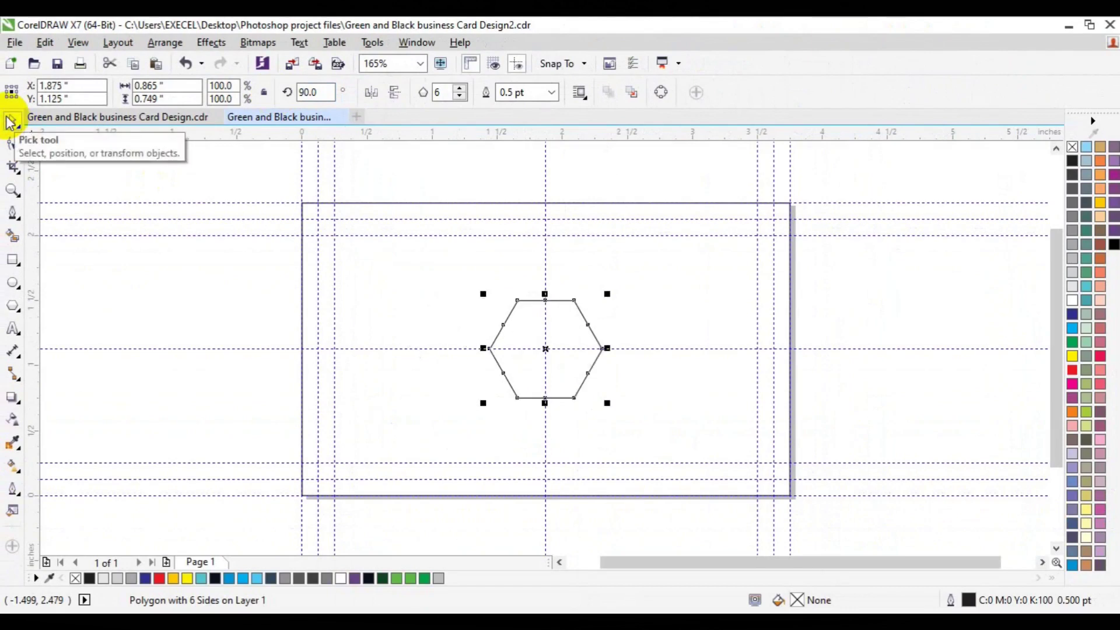
drag(545, 349, 508, 349)
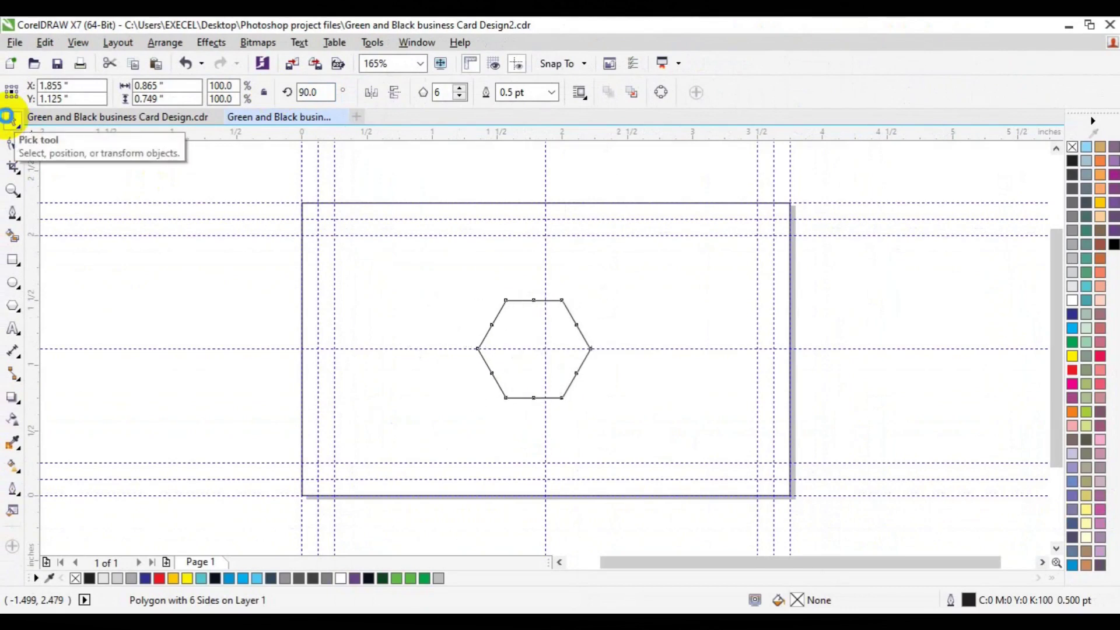
key(Left)
key(Left)
key(Left)
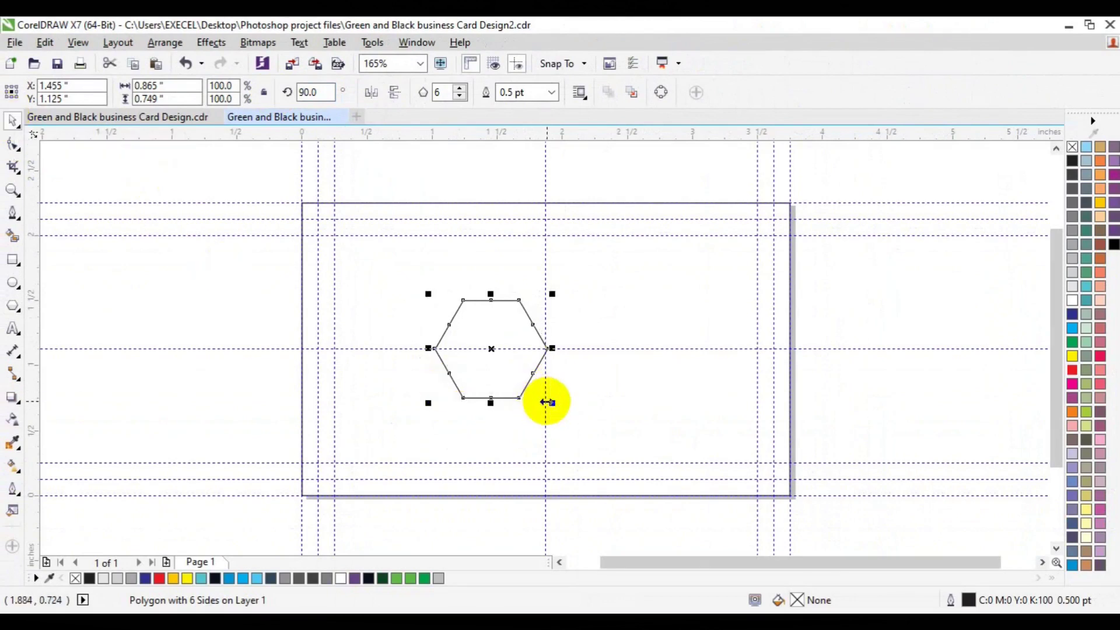
drag(555, 403, 600, 487)
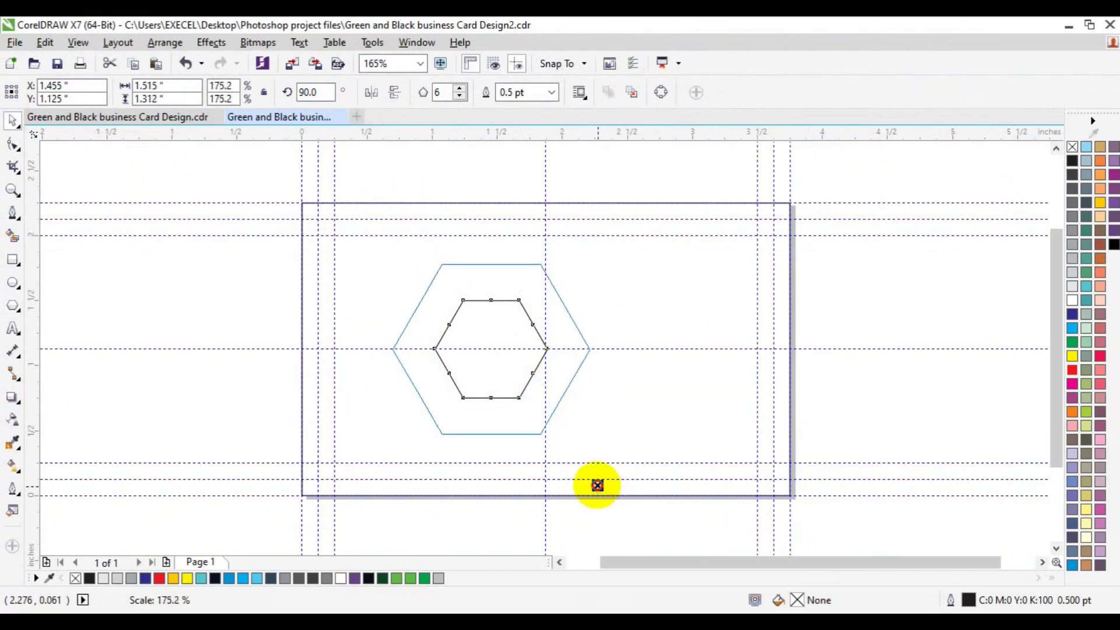
drag(600, 487, 596, 484)
key(Left)
key(Left)
key(Left)
key(Left)
key(Left)
key(Left)
key(Left)
key(Left)
key(Left)
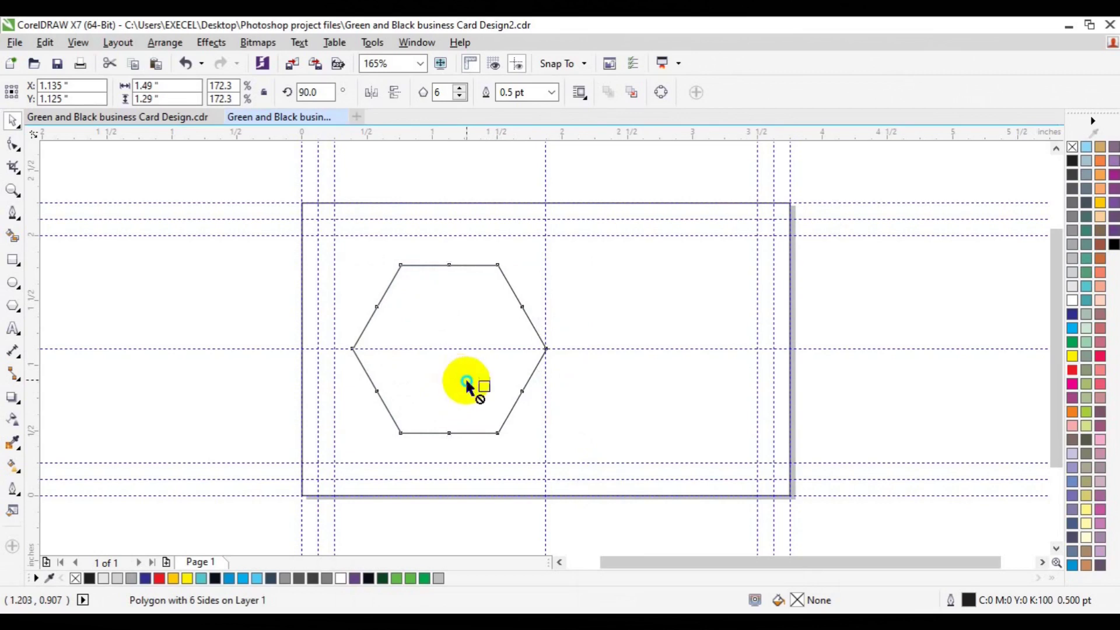
- Drop a duplicate hexagon just right of the original, against its edge
drag(489, 383, 519, 377)
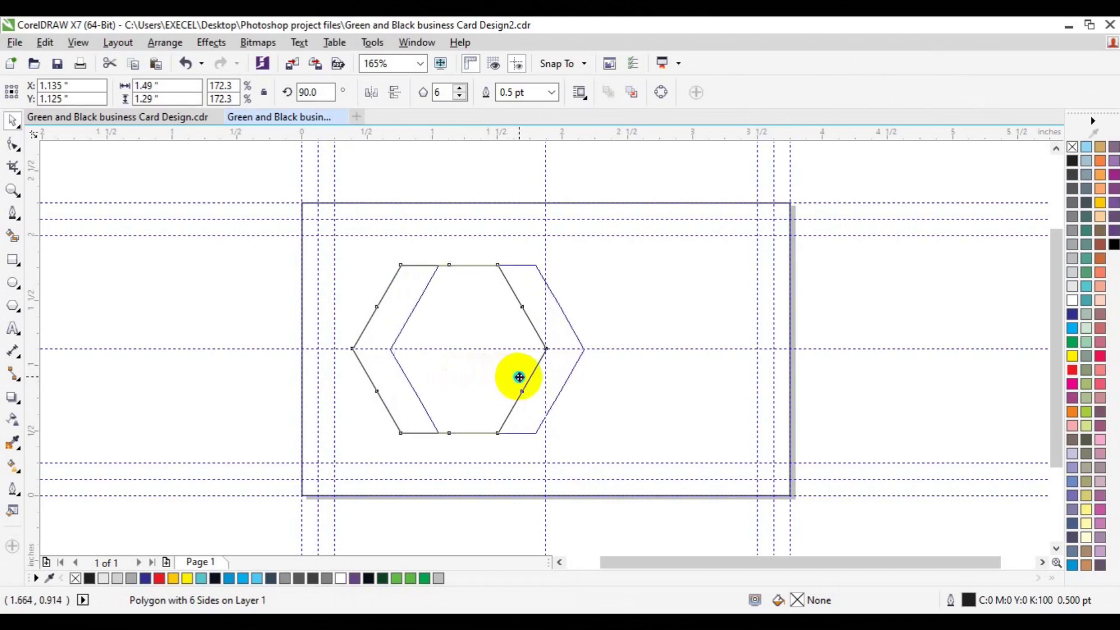
drag(520, 377, 525, 379)
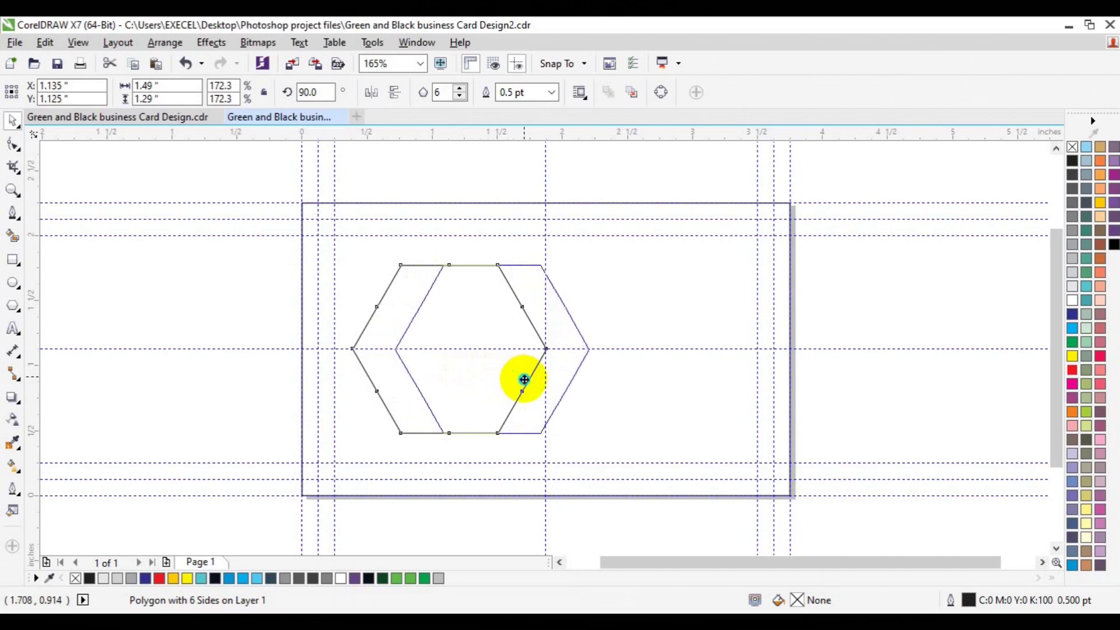
drag(524, 380, 525, 380)
click(570, 408)
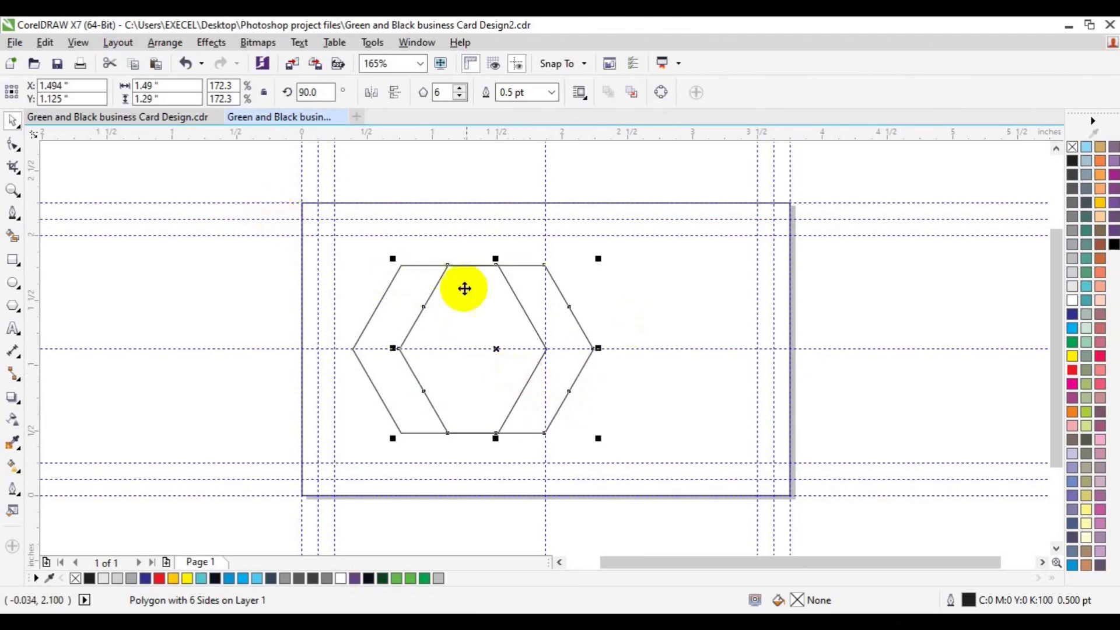
- Draw a test line from the inner hexagon's edge rightward, then delete it
click(13, 214)
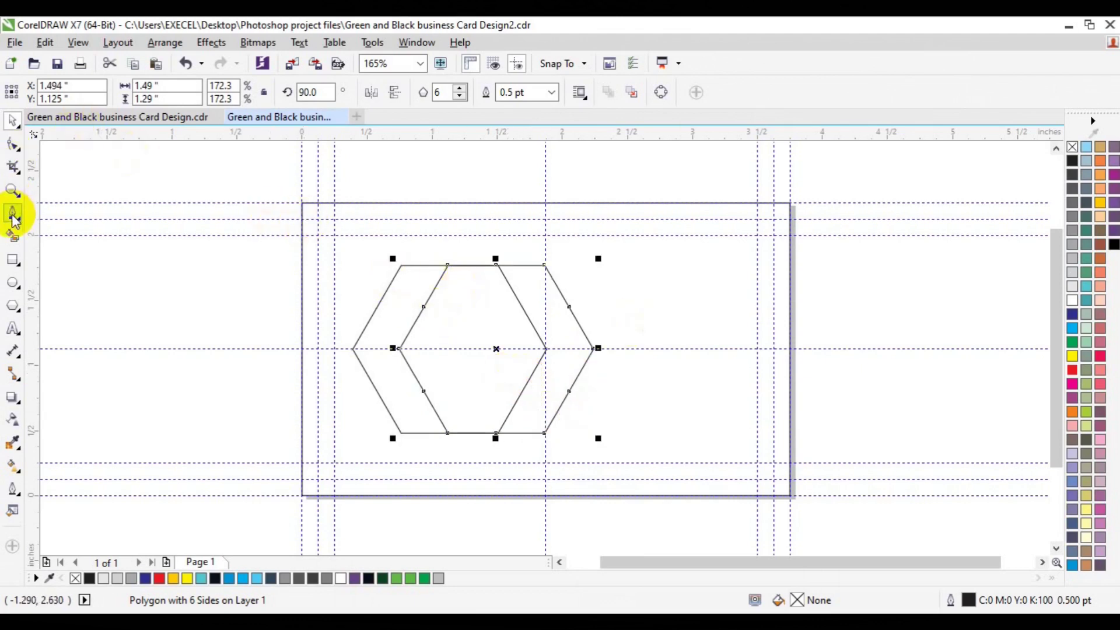
click(522, 307)
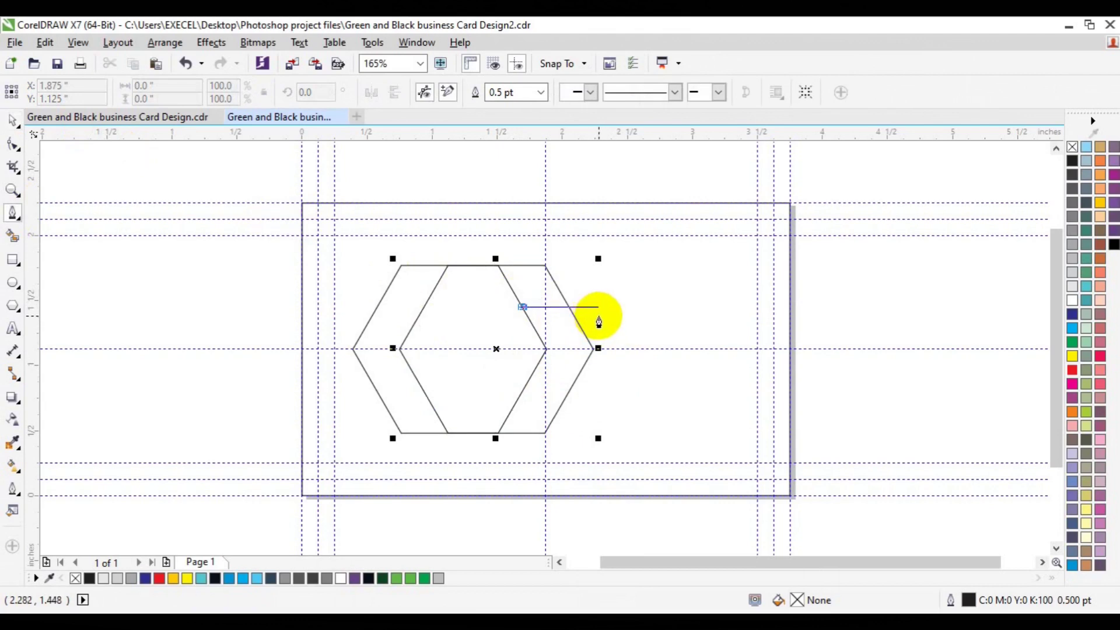
click(599, 305)
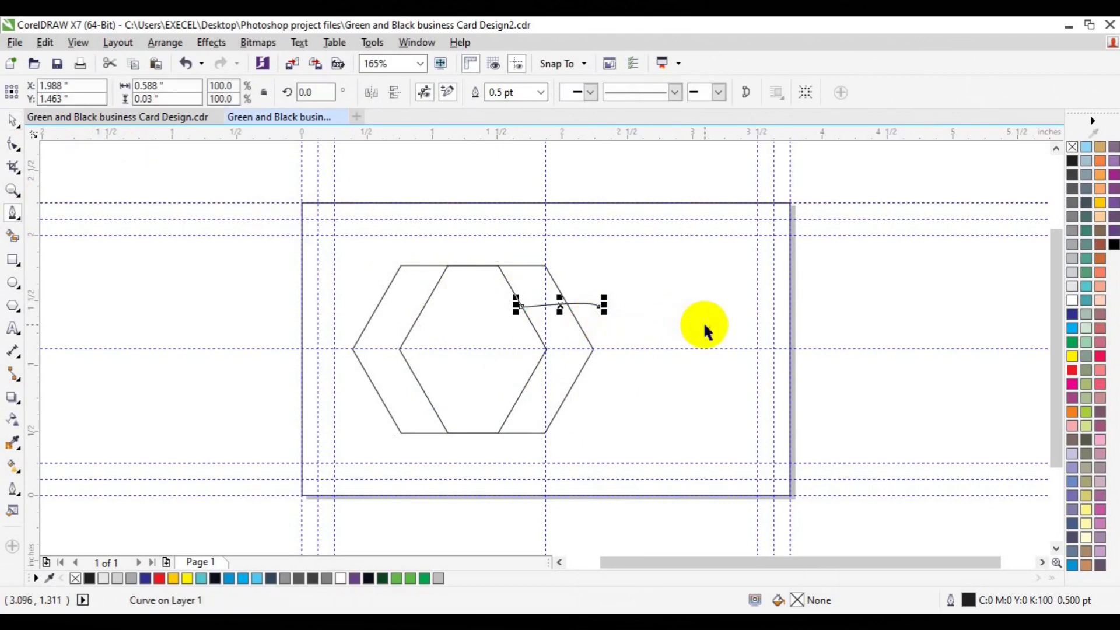
key(Delete)
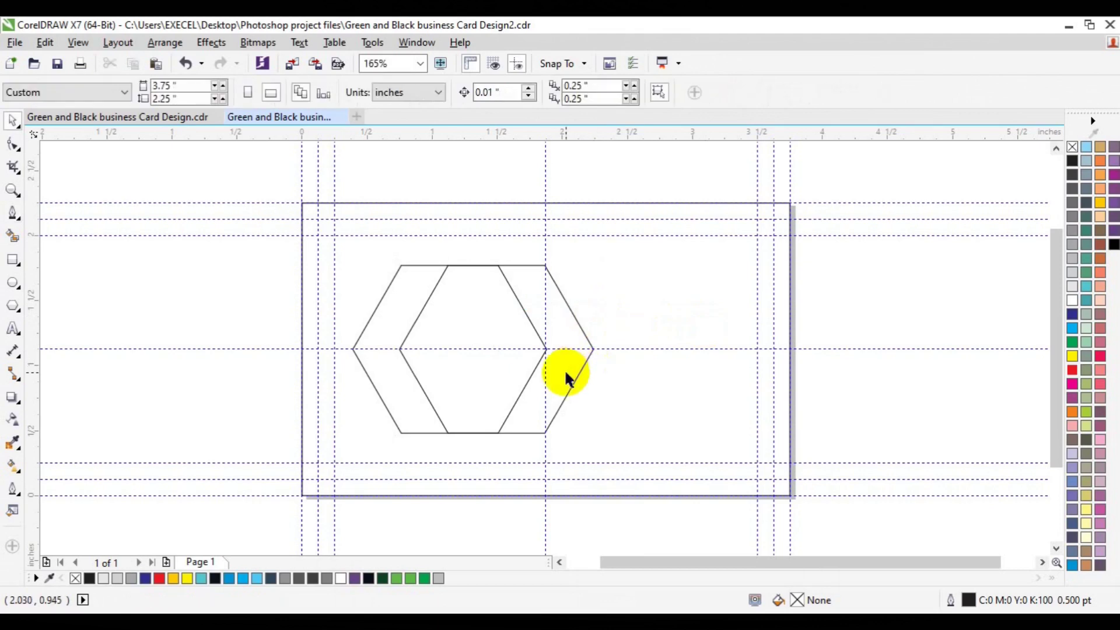
- Add a horizontal guideline across the hexagons' upper half
click(565, 369)
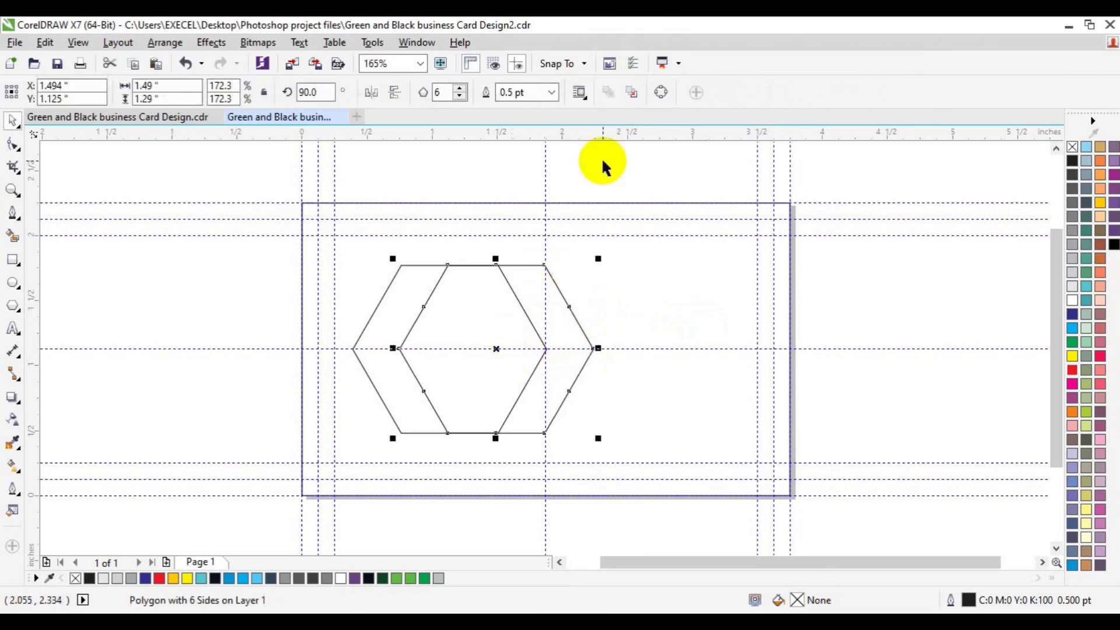
drag(600, 139, 592, 307)
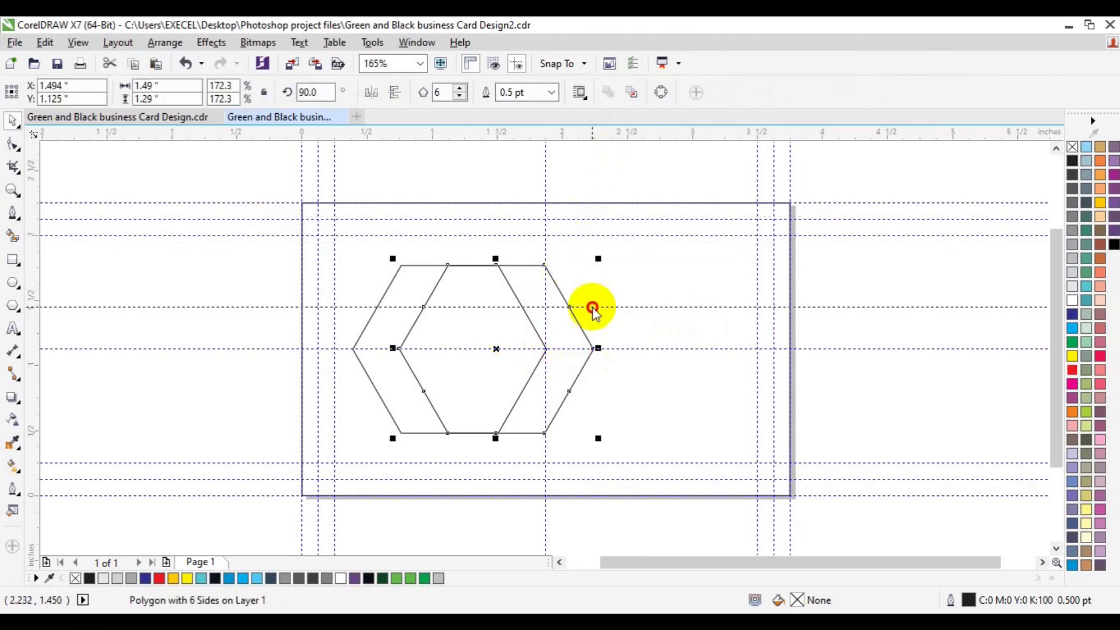
click(593, 307)
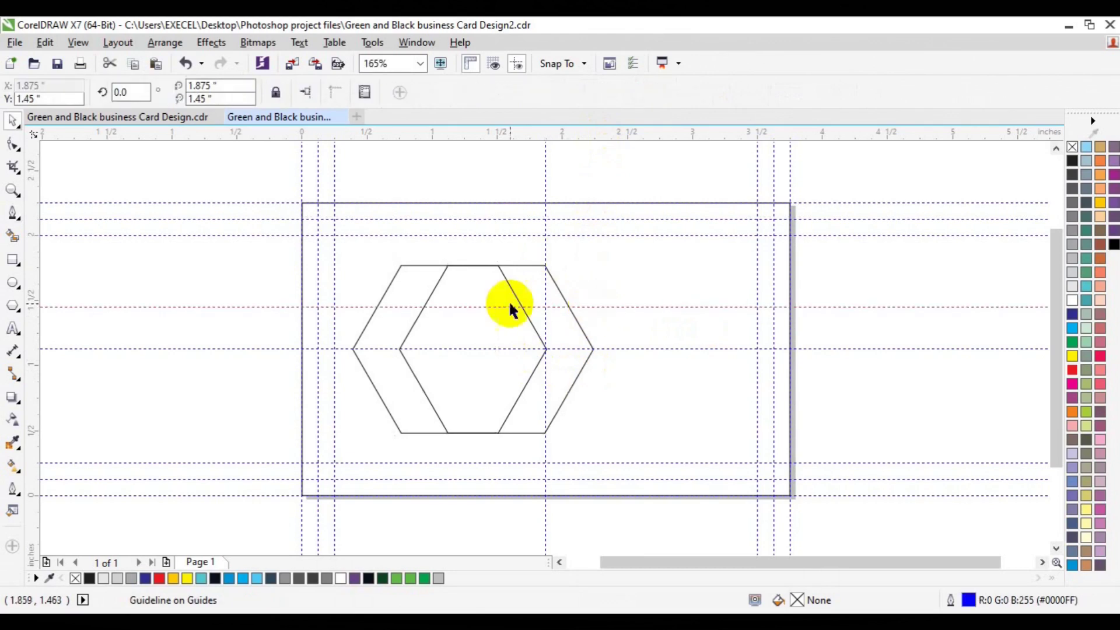
- Draw horizontal lines from the hexagon's right corner and the upper guide to the card's right edge
click(12, 213)
click(546, 350)
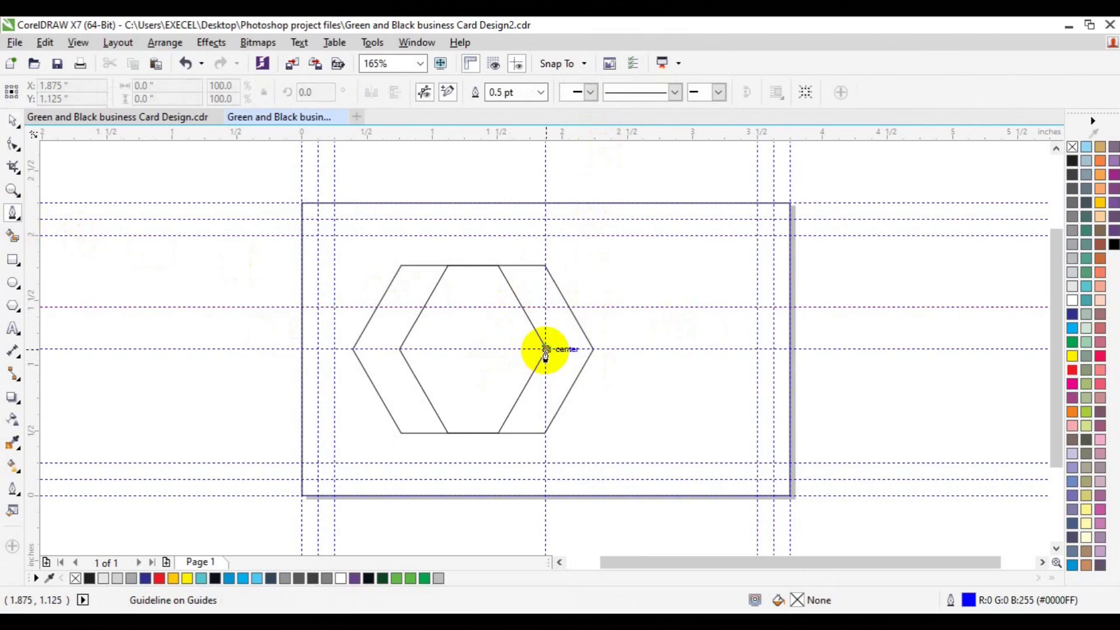
click(595, 349)
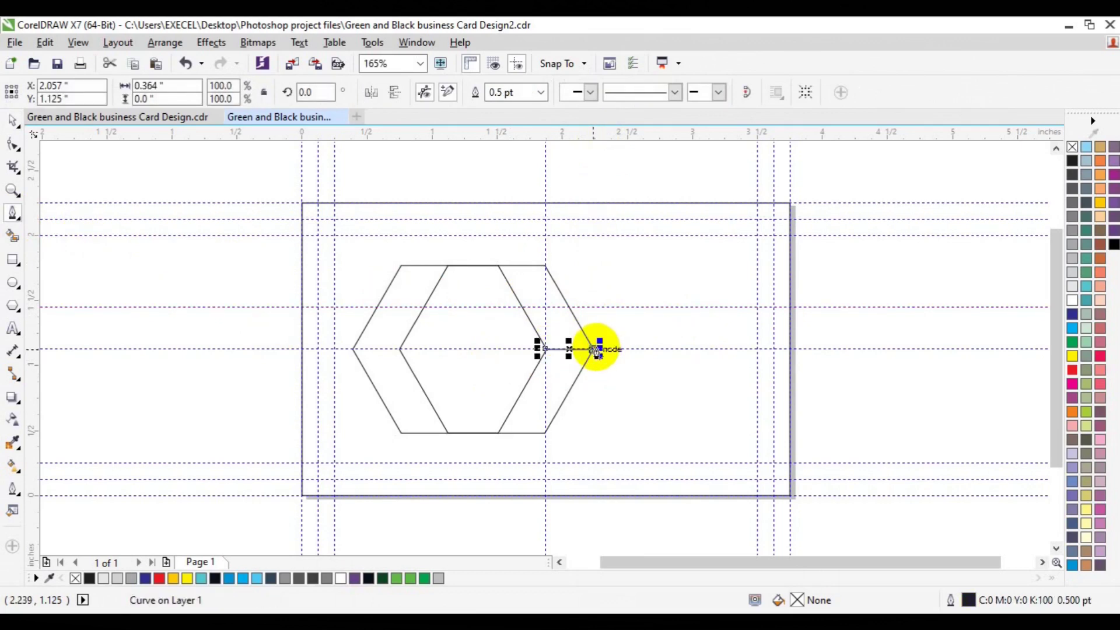
key(ctrl+z)
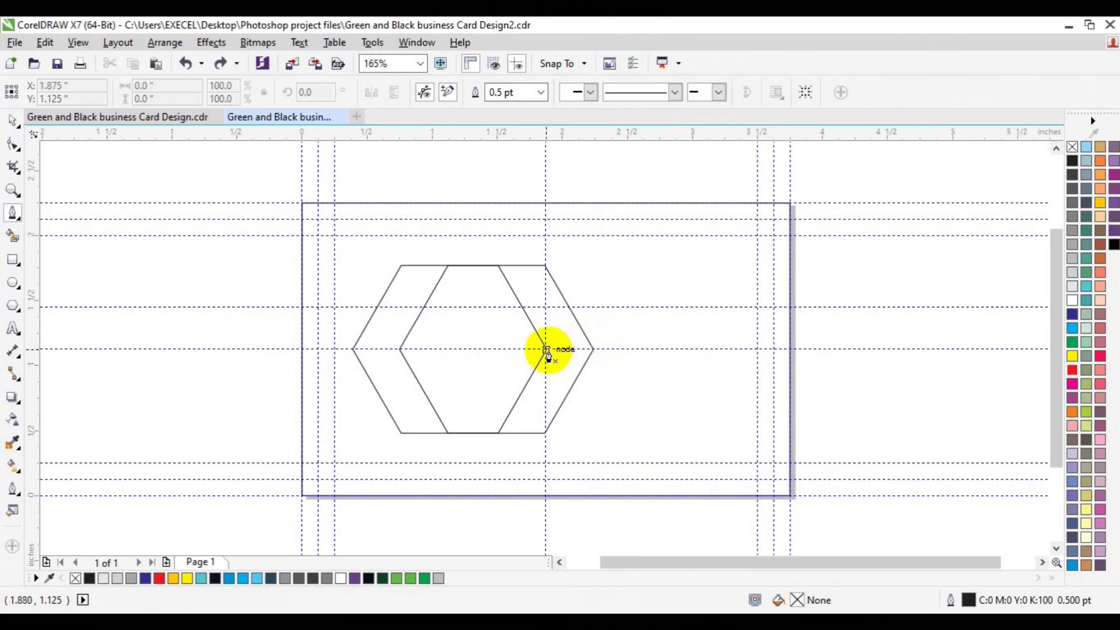
click(545, 350)
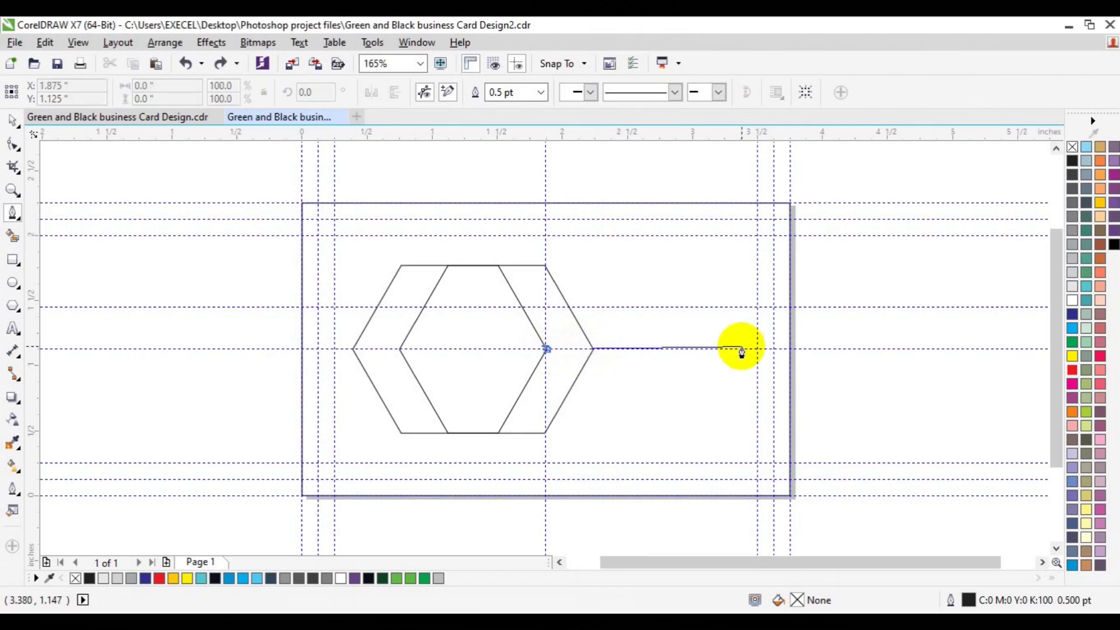
click(808, 353)
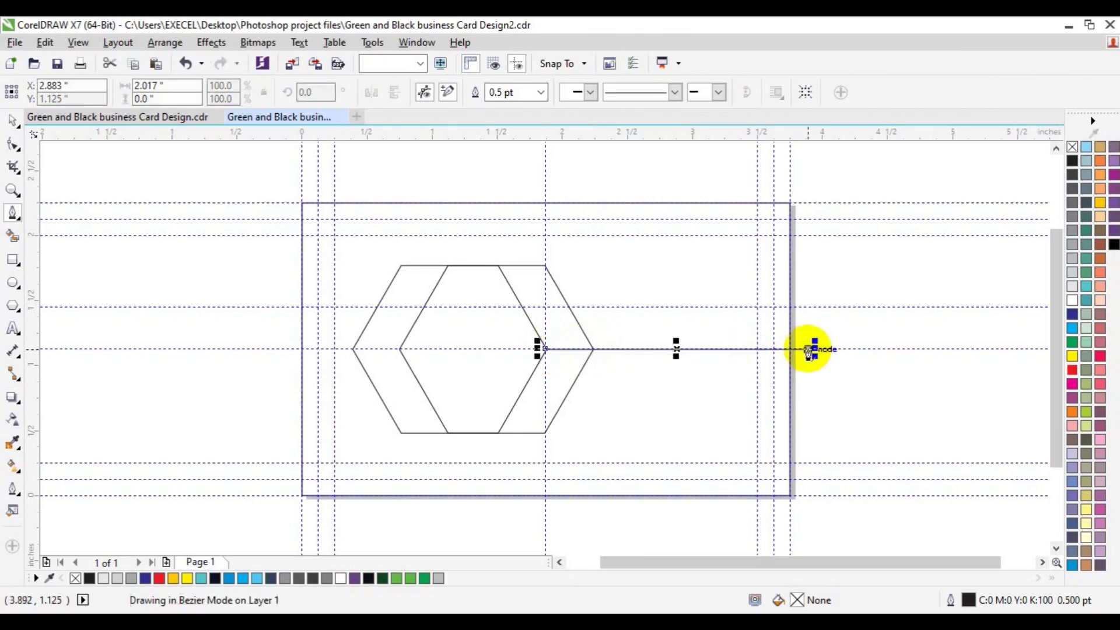
click(523, 307)
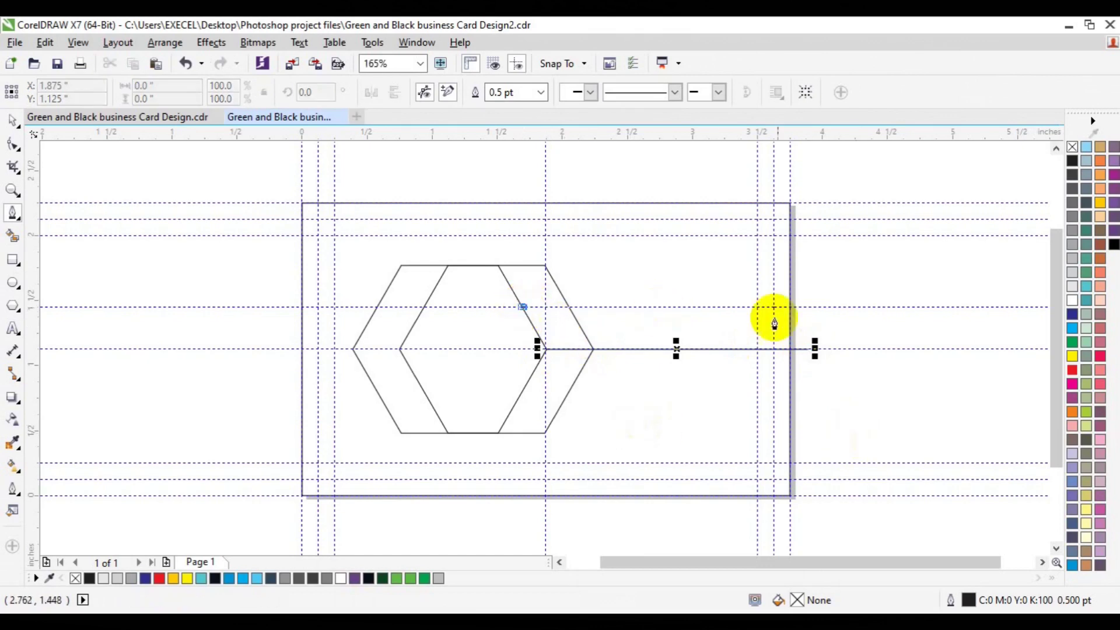
click(799, 308)
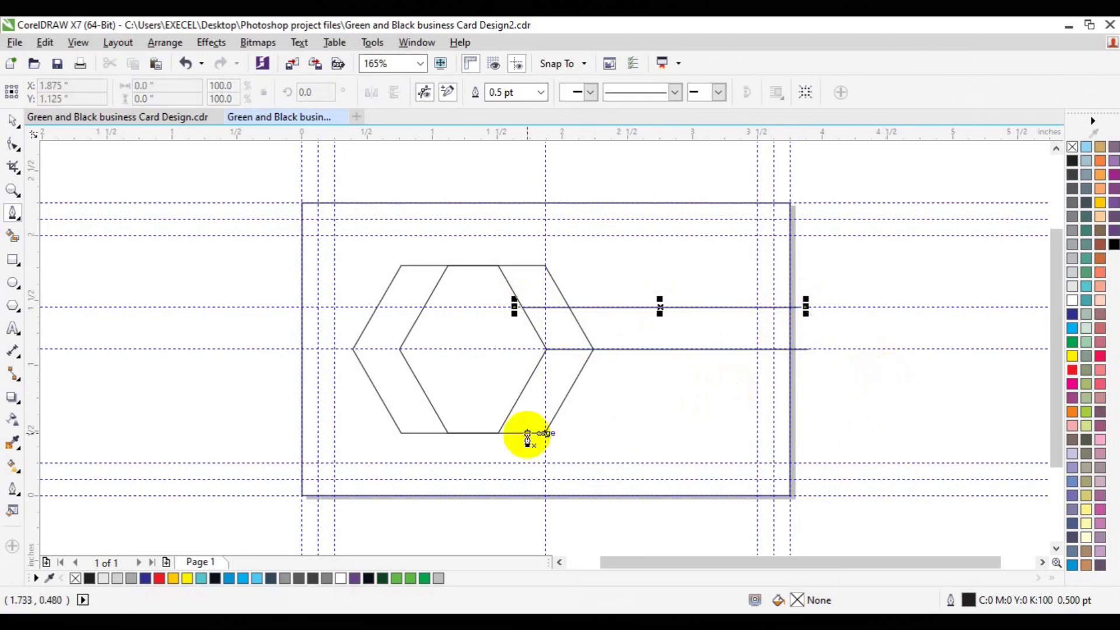
key(space)
- Add two lower guides and draw lines from them and the bottom edge to the card's right edge
click(524, 423)
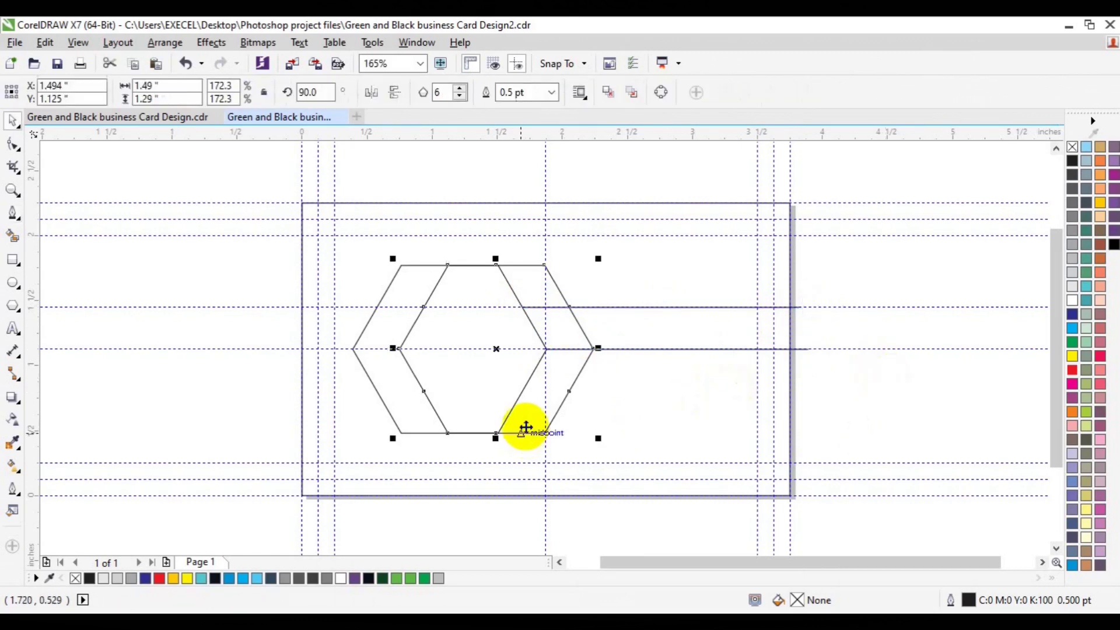
drag(440, 136, 465, 393)
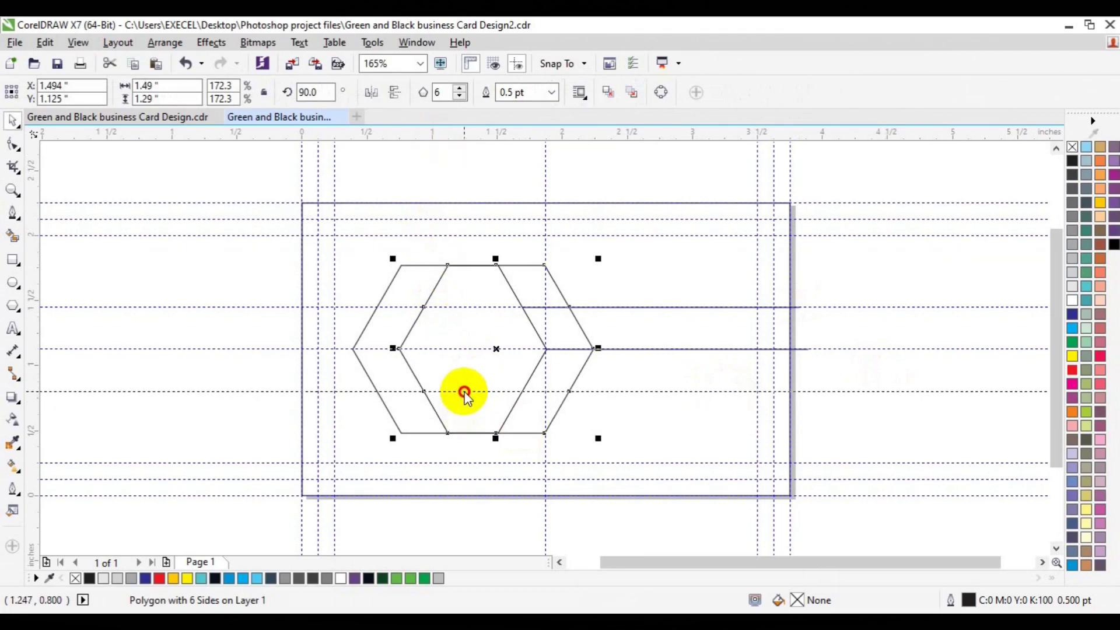
click(551, 419)
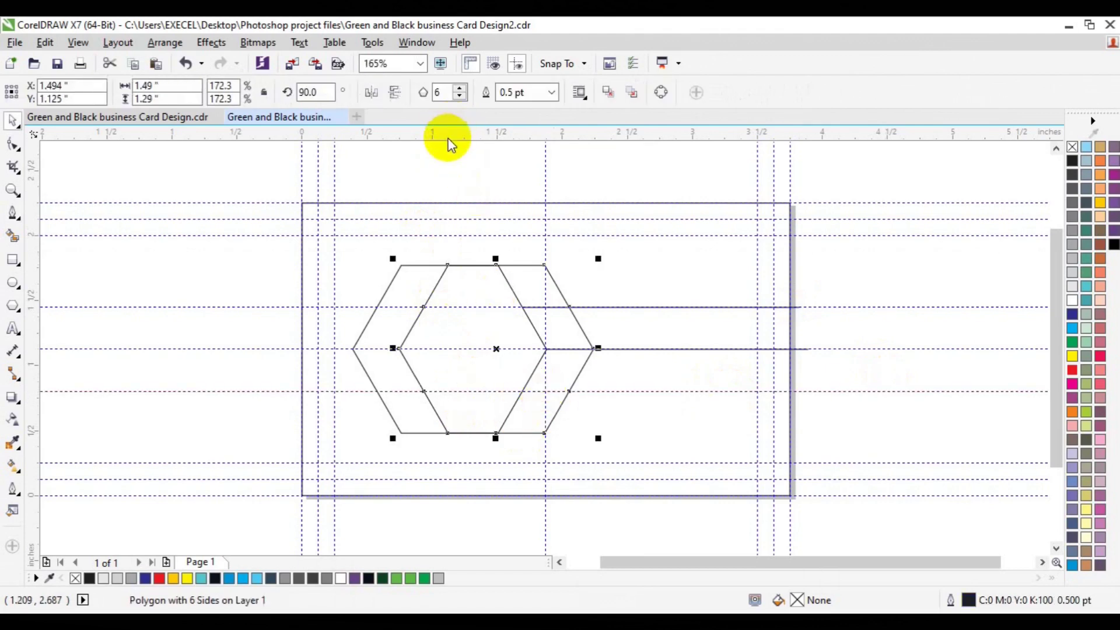
drag(454, 130, 465, 432)
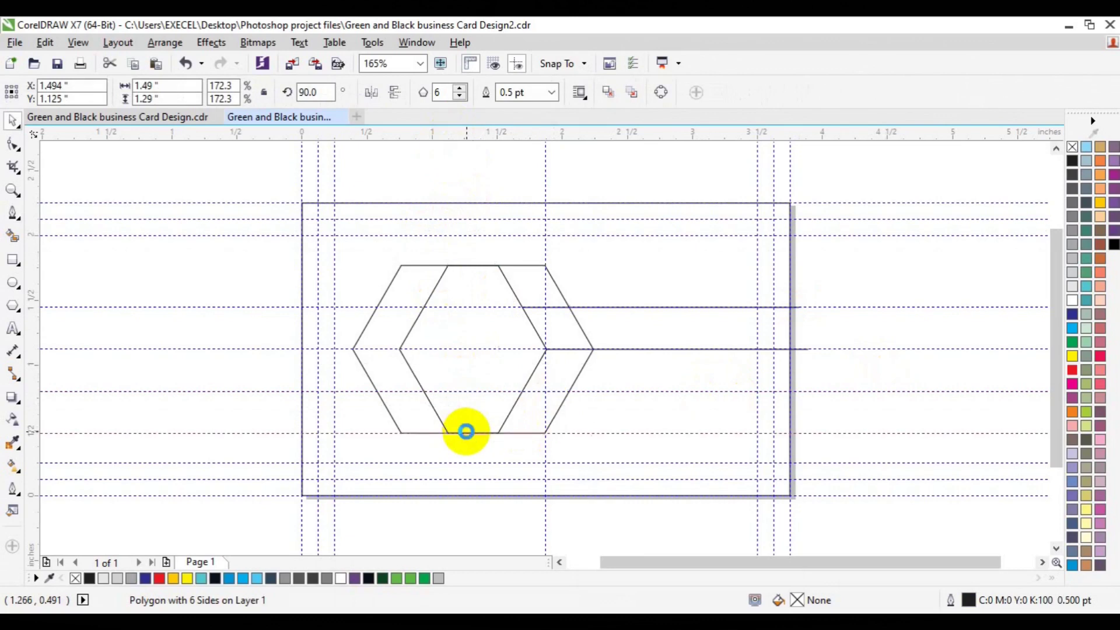
click(12, 213)
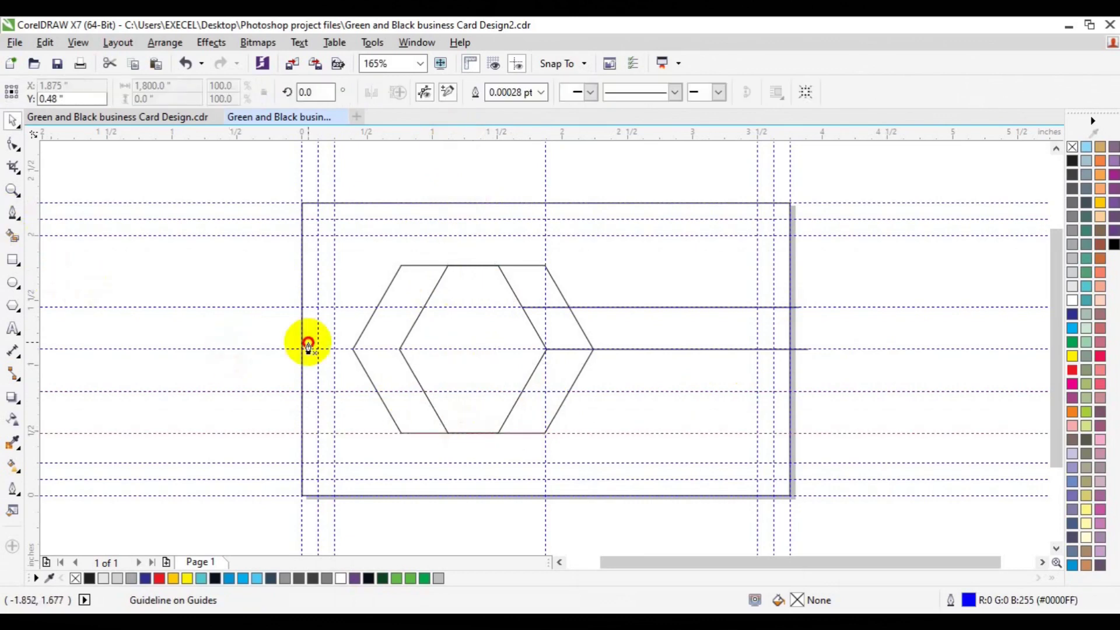
click(522, 391)
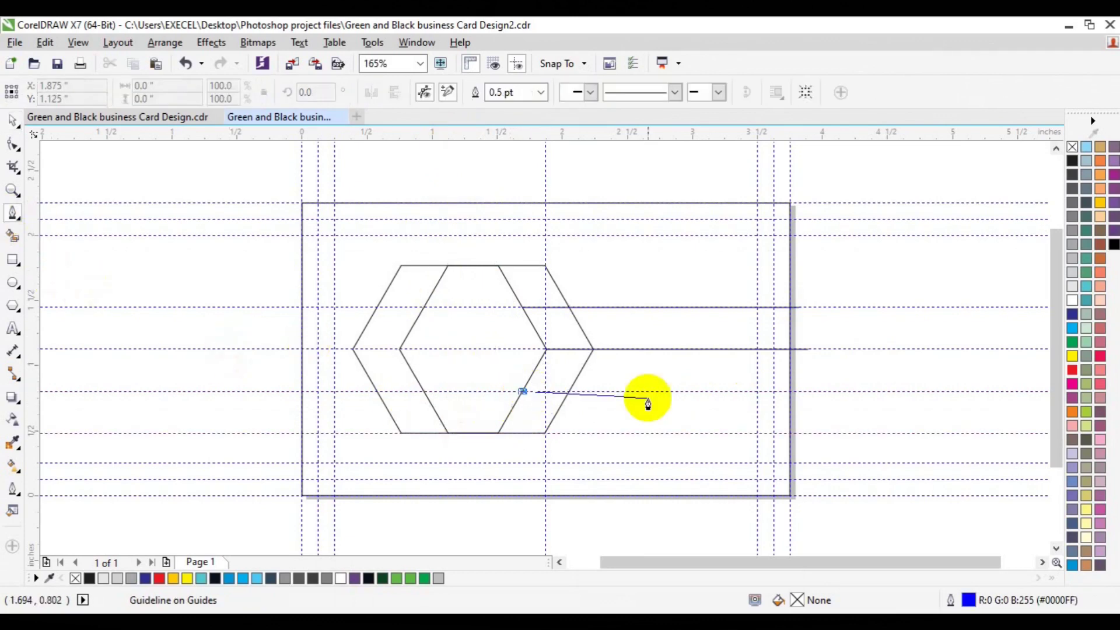
double_click(809, 391)
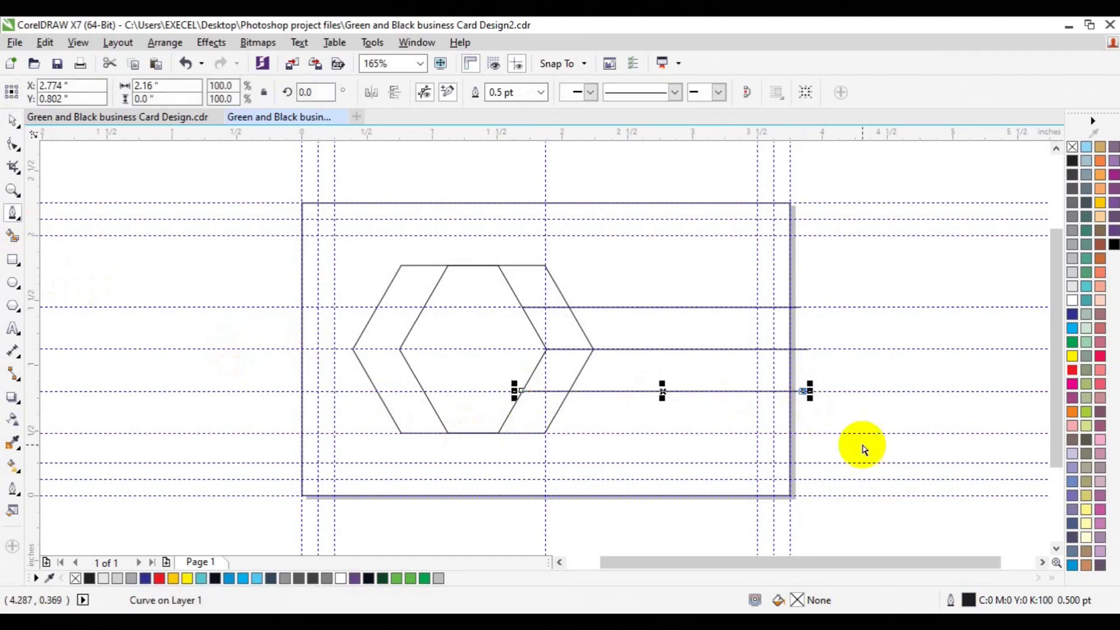
click(498, 433)
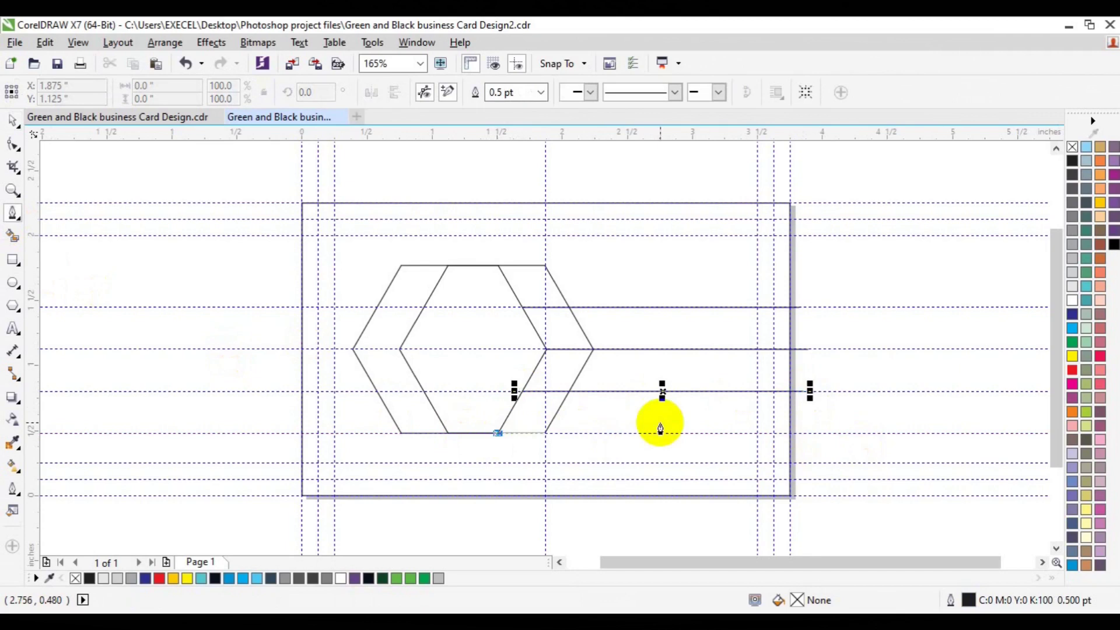
double_click(806, 434)
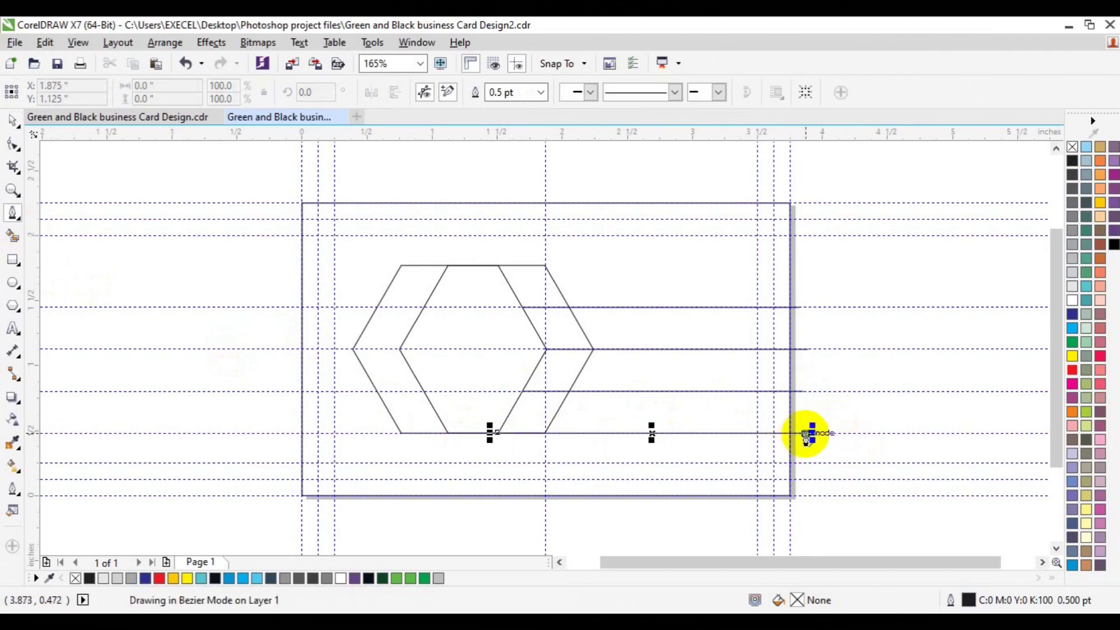
key(space)
click(892, 466)
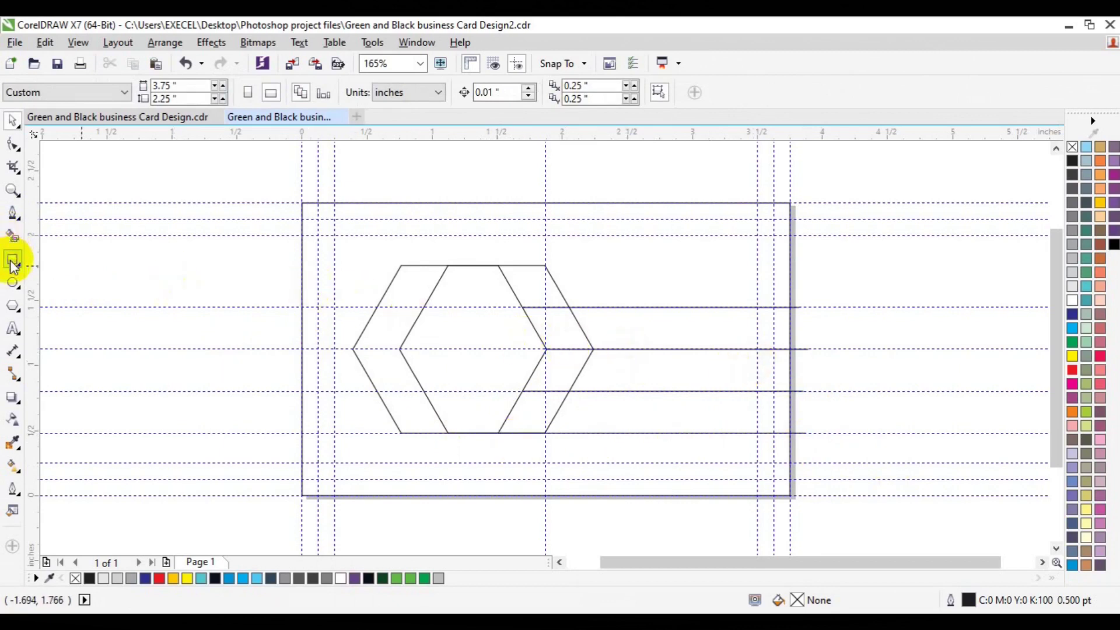
- Draw a line from the hexagon's top-right corner to the card edge; undo a trial hexagon nudge
click(13, 215)
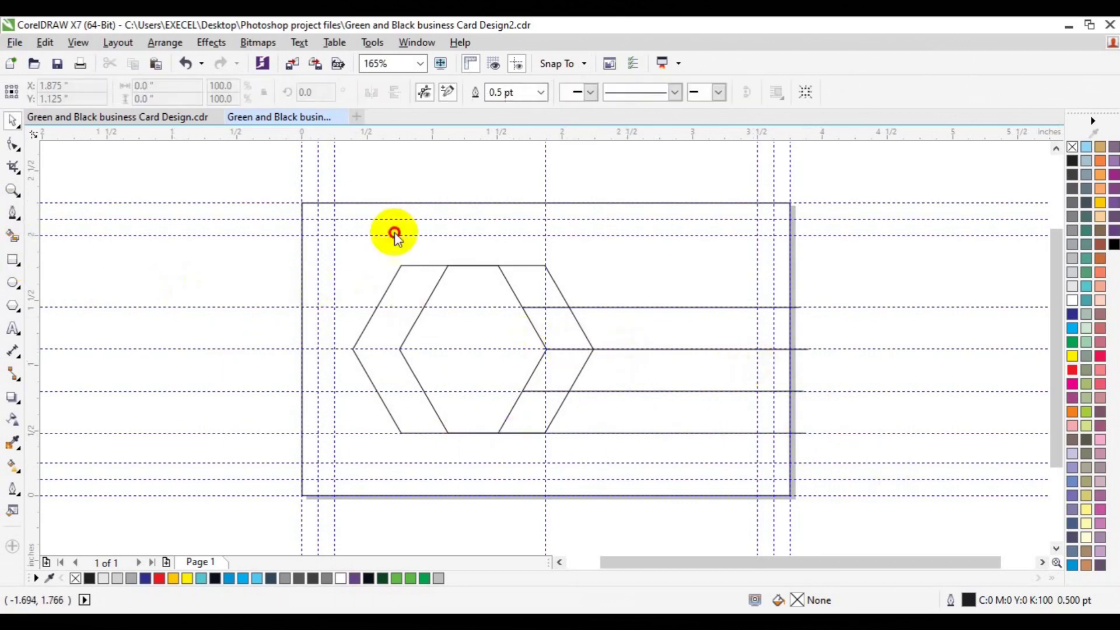
click(545, 265)
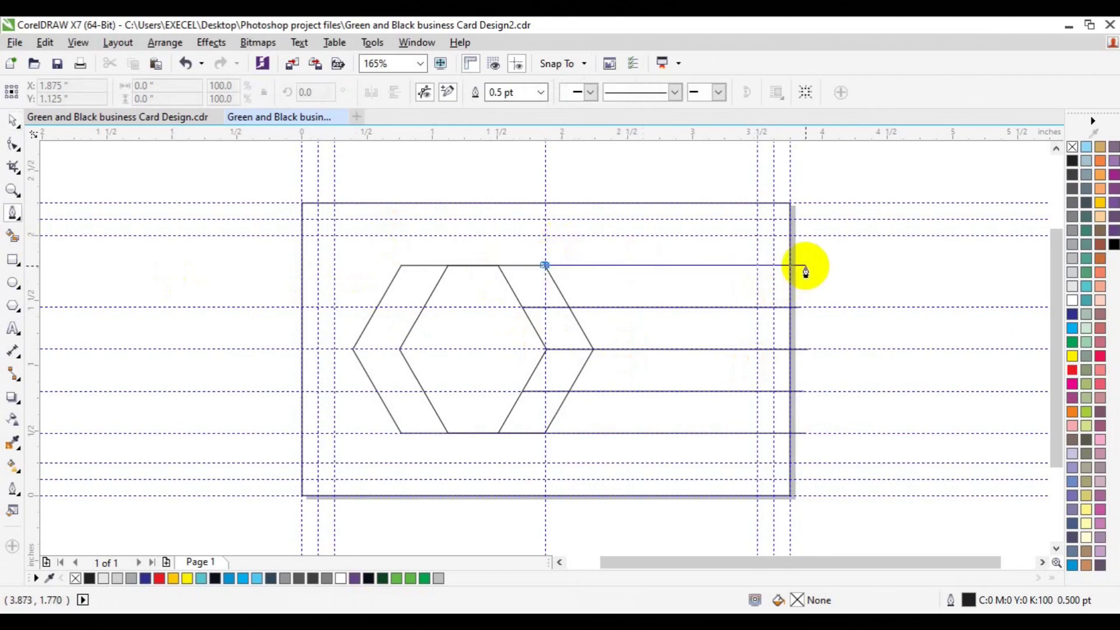
click(806, 266)
key(space)
click(905, 305)
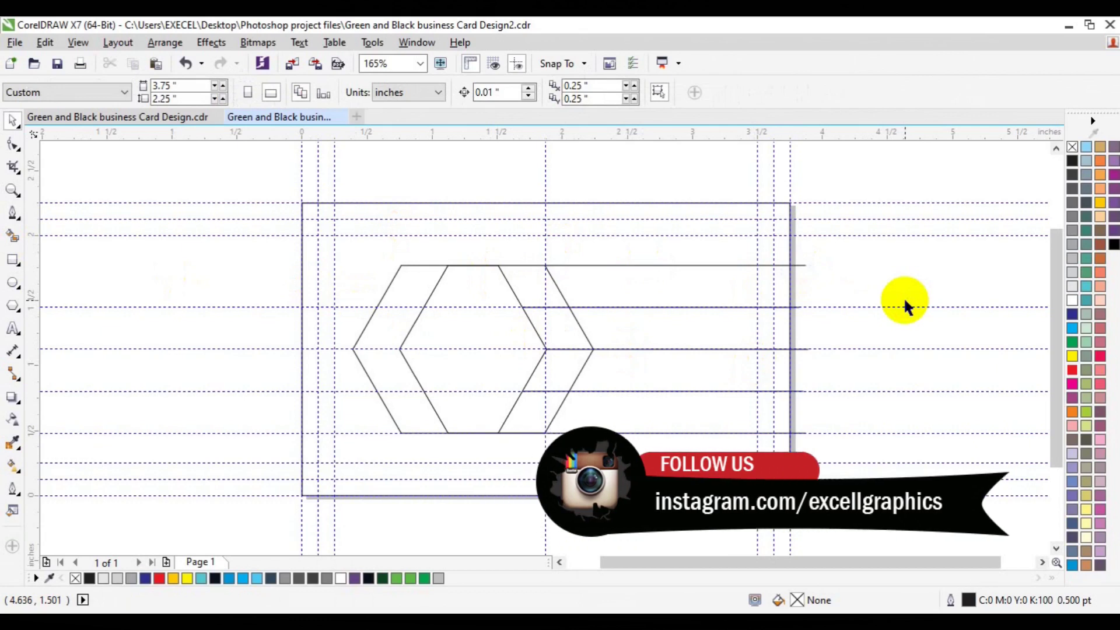
click(378, 362)
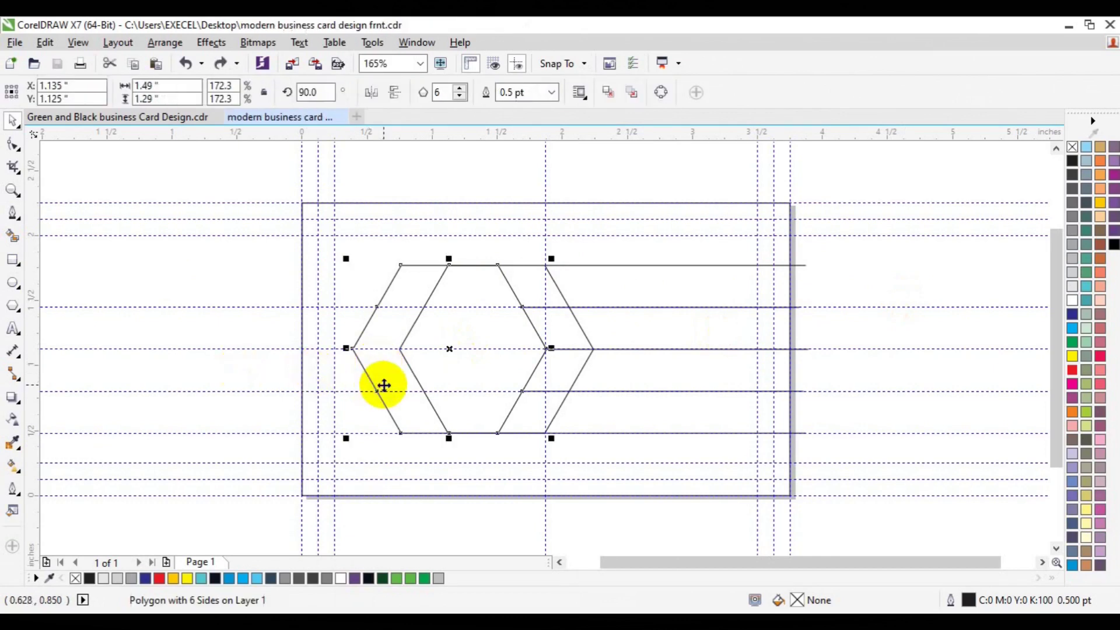
key(Left)
key(Left)
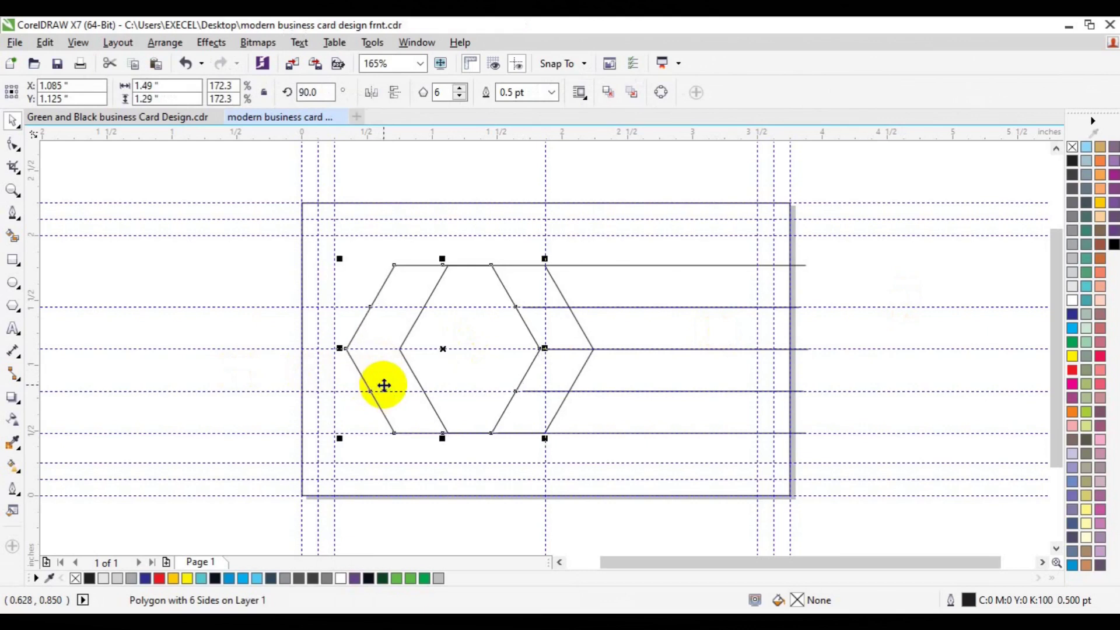
key(ctrl+z)
key(ctrl+z)
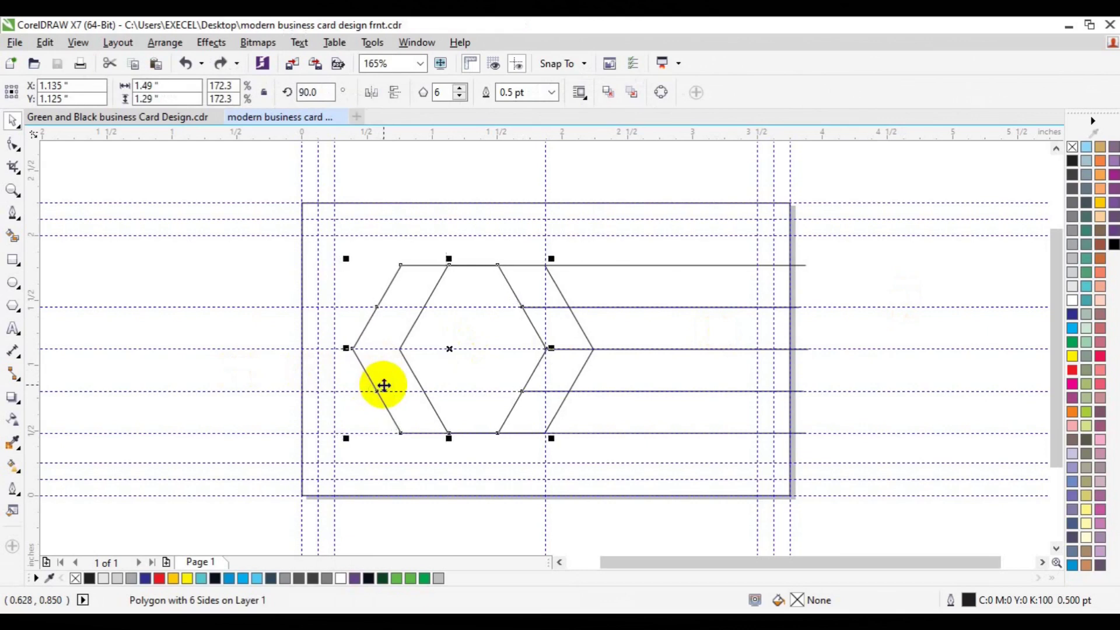
key(ctrl+z)
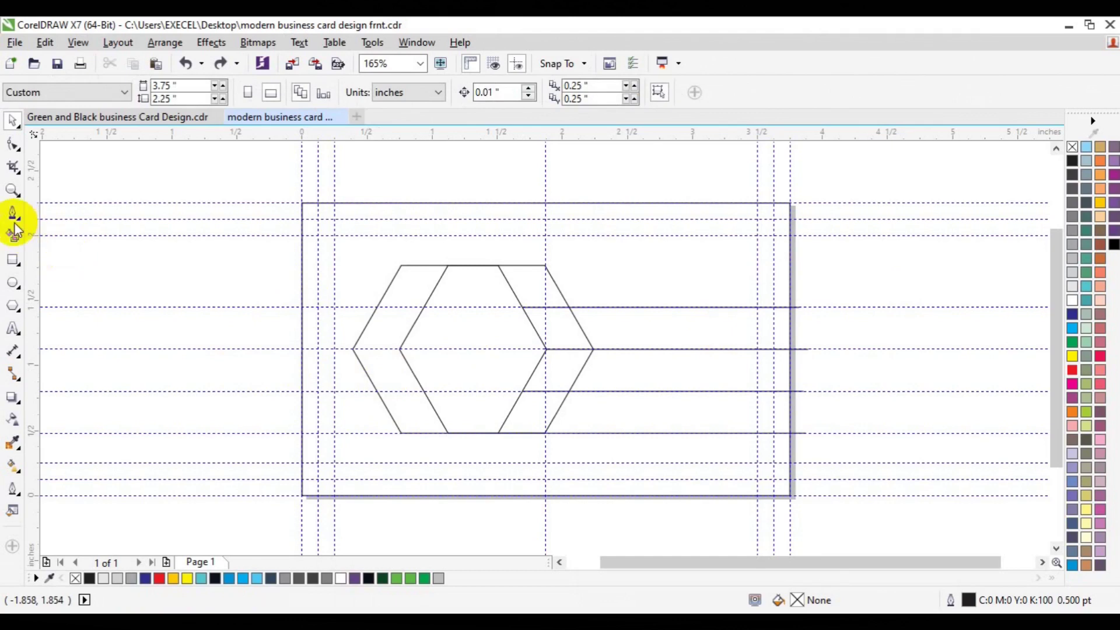
- Redraw the top line along the hexagons' top edge, undoing a stray hexagon move
click(12, 213)
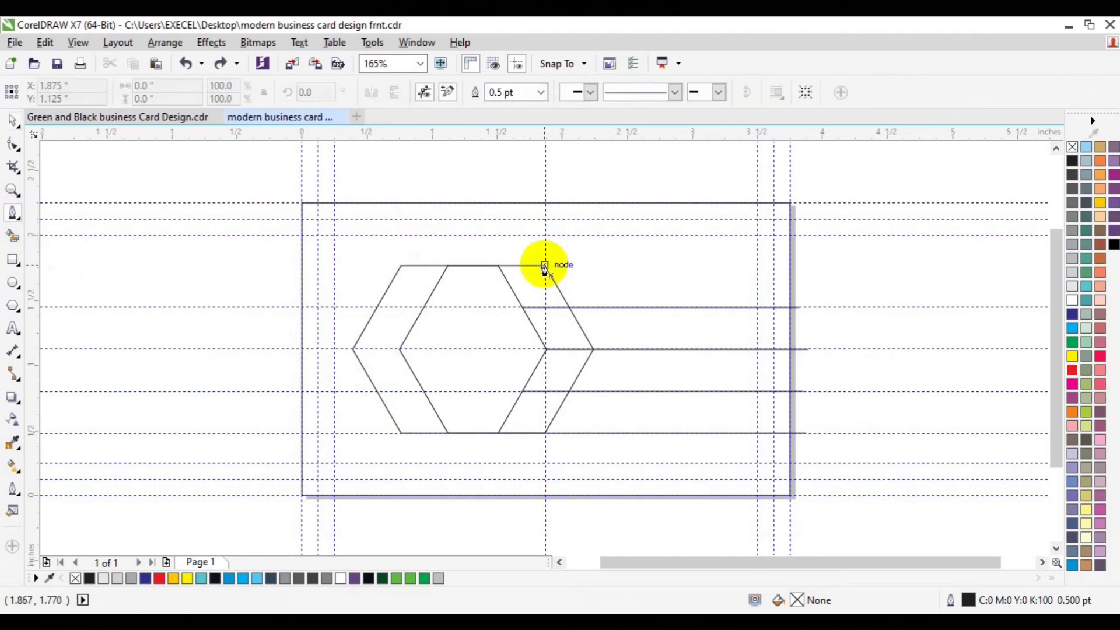
click(545, 265)
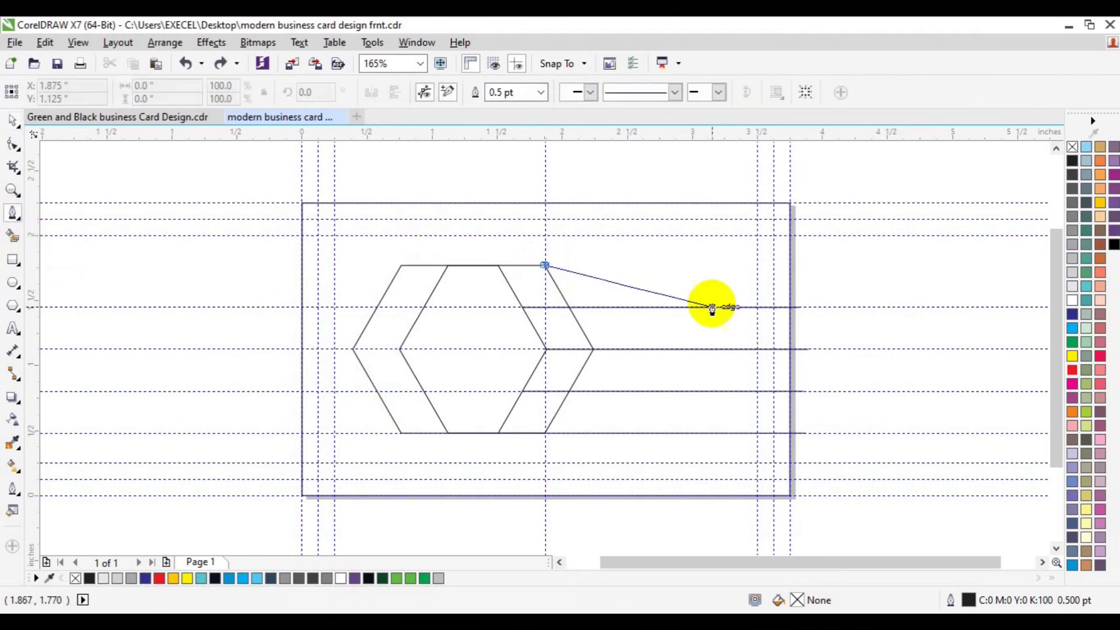
double_click(805, 266)
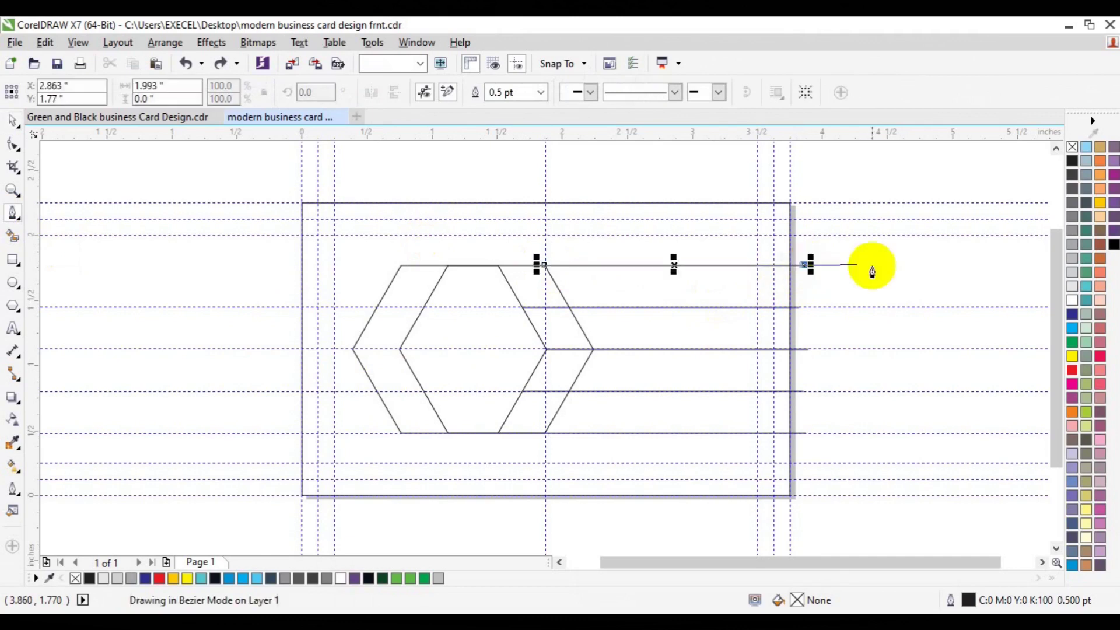
key(Escape)
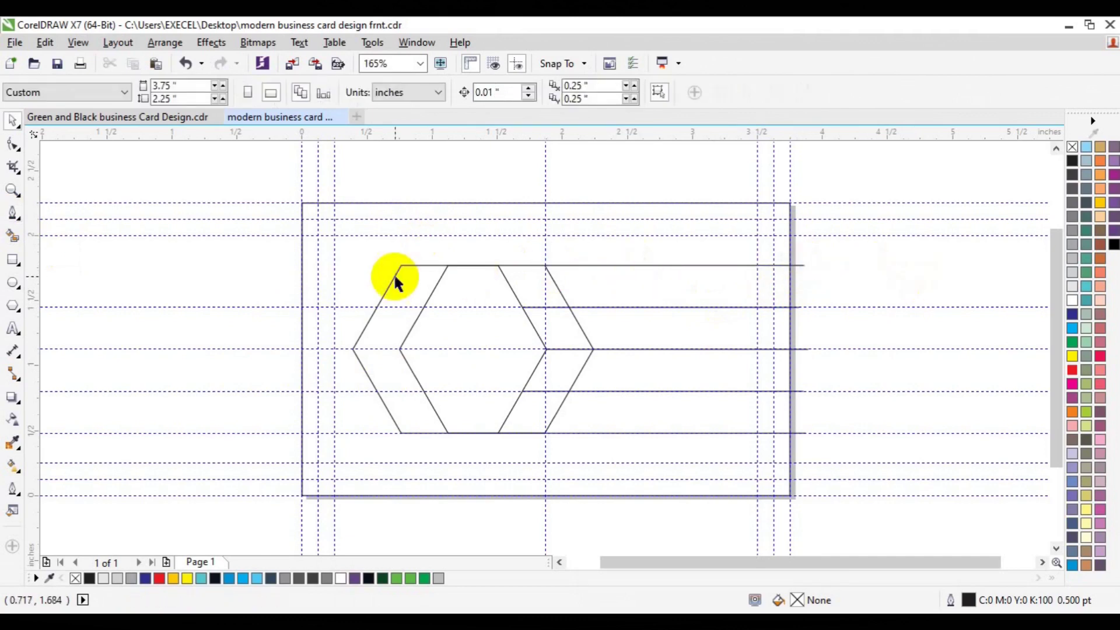
drag(395, 275, 284, 277)
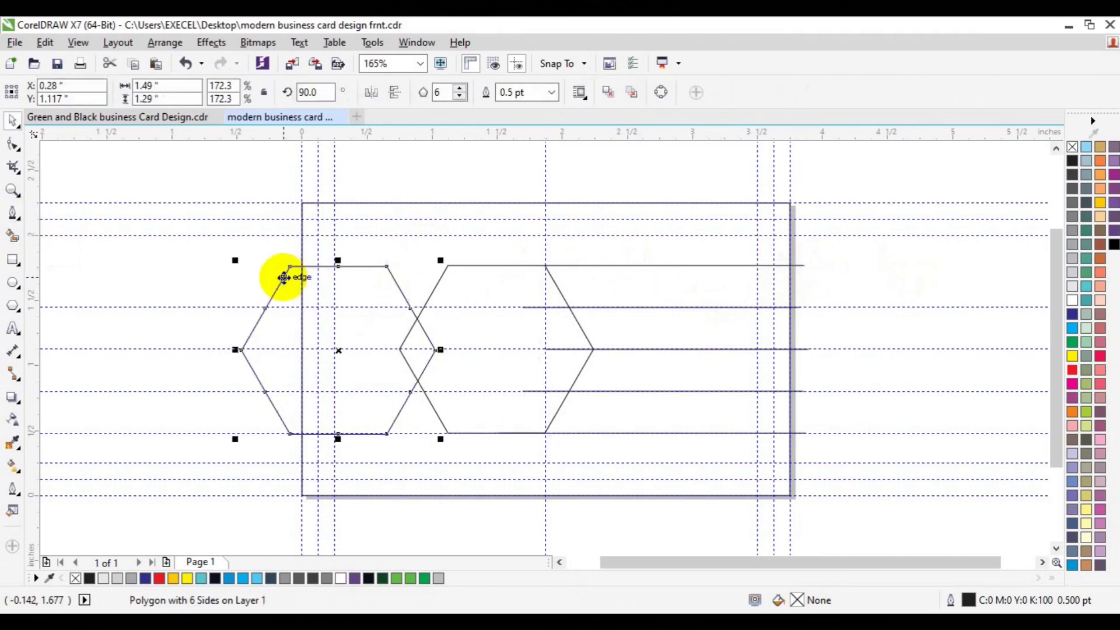
key(ctrl+z)
- Try and undo shifting the right hexagon, then cycle selection through the horizontal lines
click(410, 368)
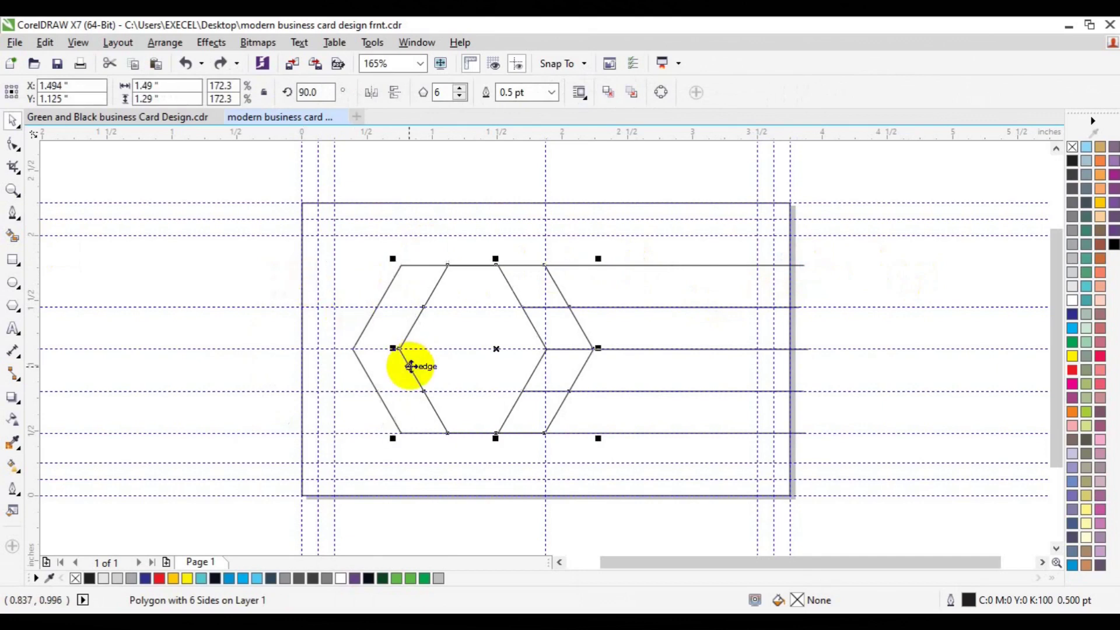
key(Left)
key(Left)
key(Left)
key(ctrl+z)
key(ctrl+z)
key(ctrl+z)
key(ctrl+z)
key(ctrl+z)
key(ctrl+z)
key(ctrl+z)
key(ctrl+z)
key(ctrl+z)
key(ctrl+z)
key(ctrl+z)
key(Escape)
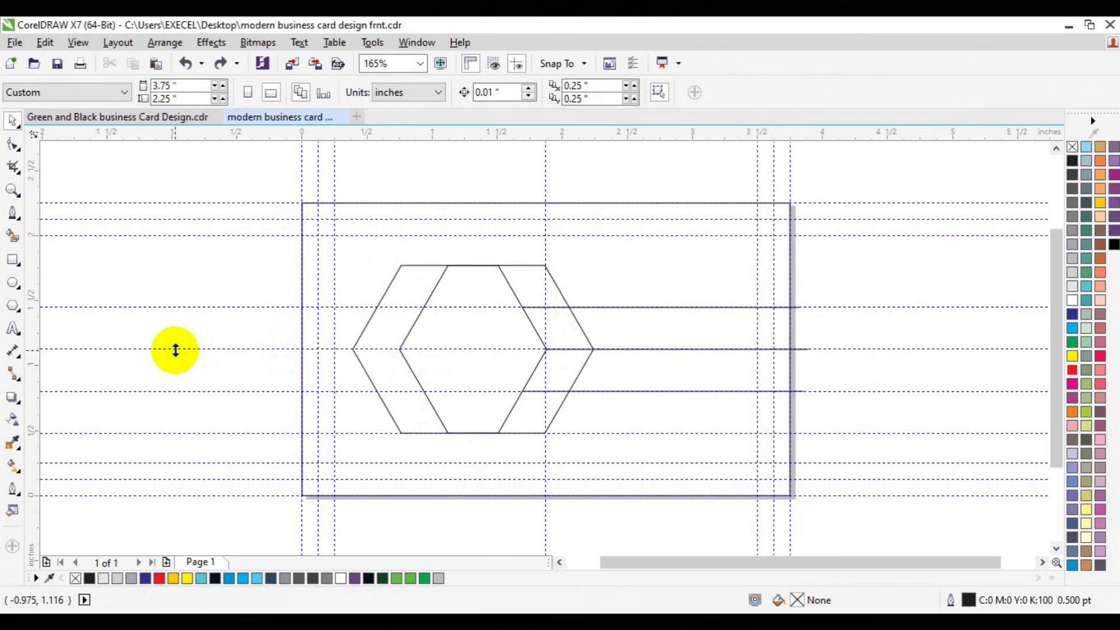
key(Tab)
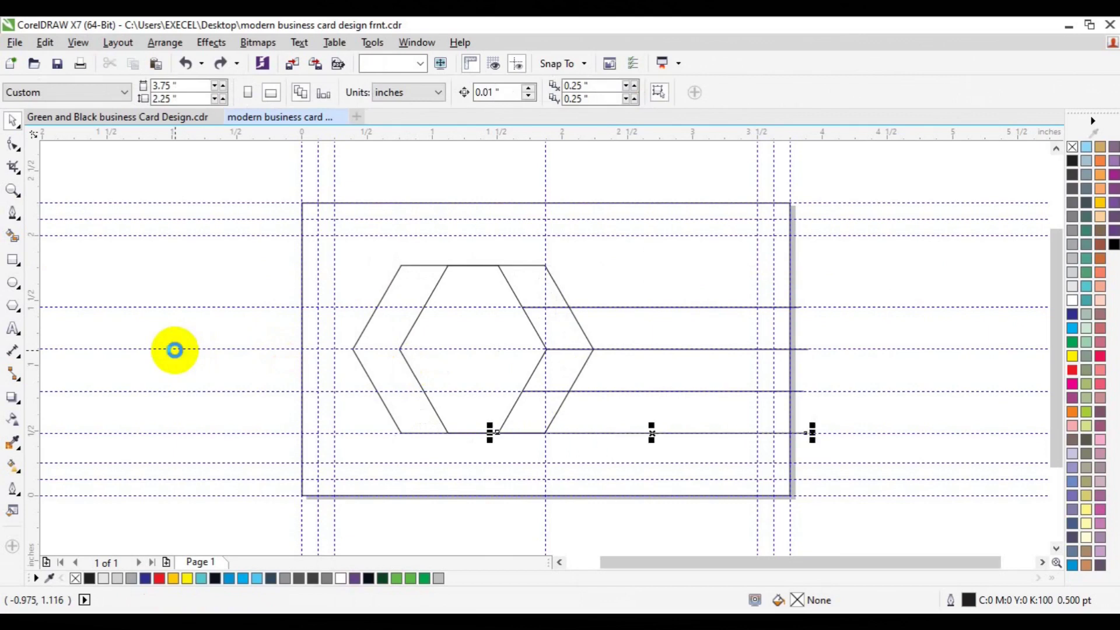
key(Tab)
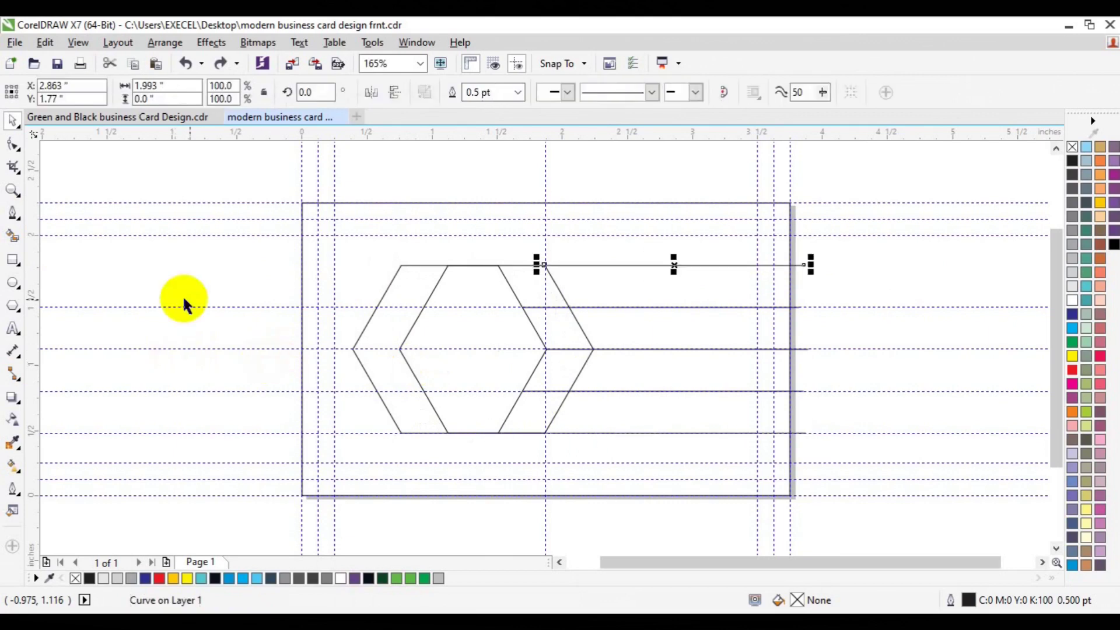
click(236, 370)
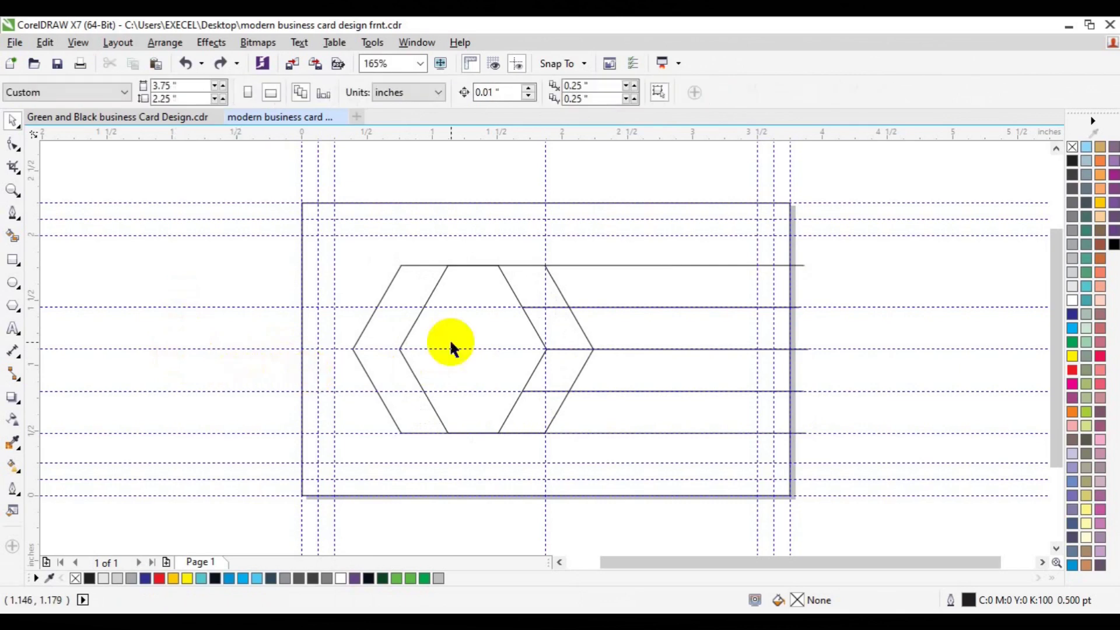
click(531, 322)
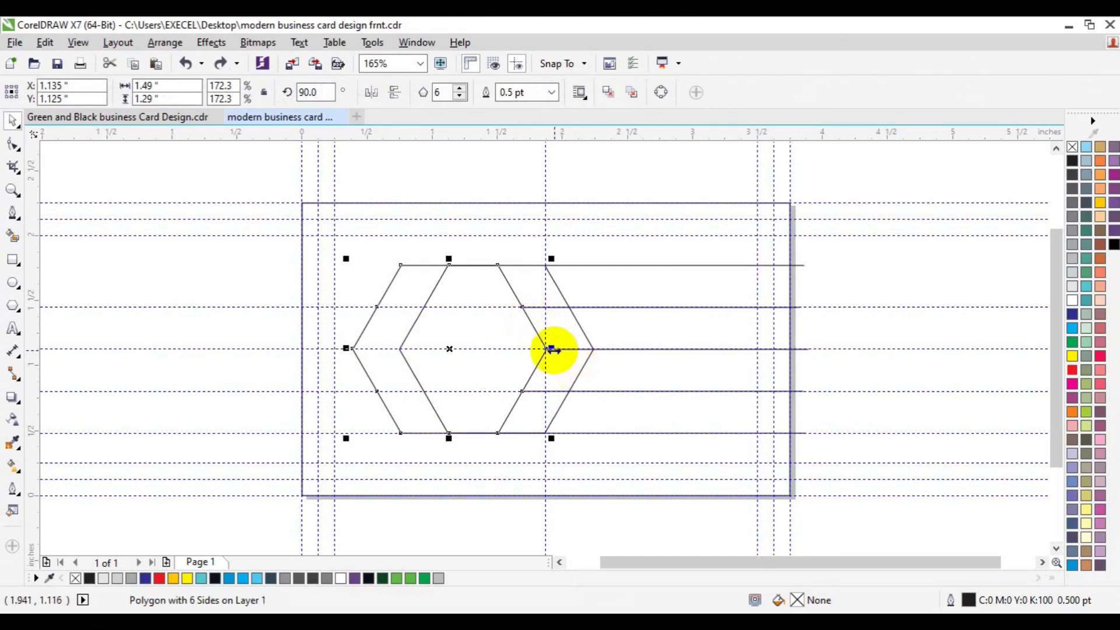
- Copy the left hexagon in place and narrow the copy into a thin band along its right edges
drag(553, 350, 552, 353)
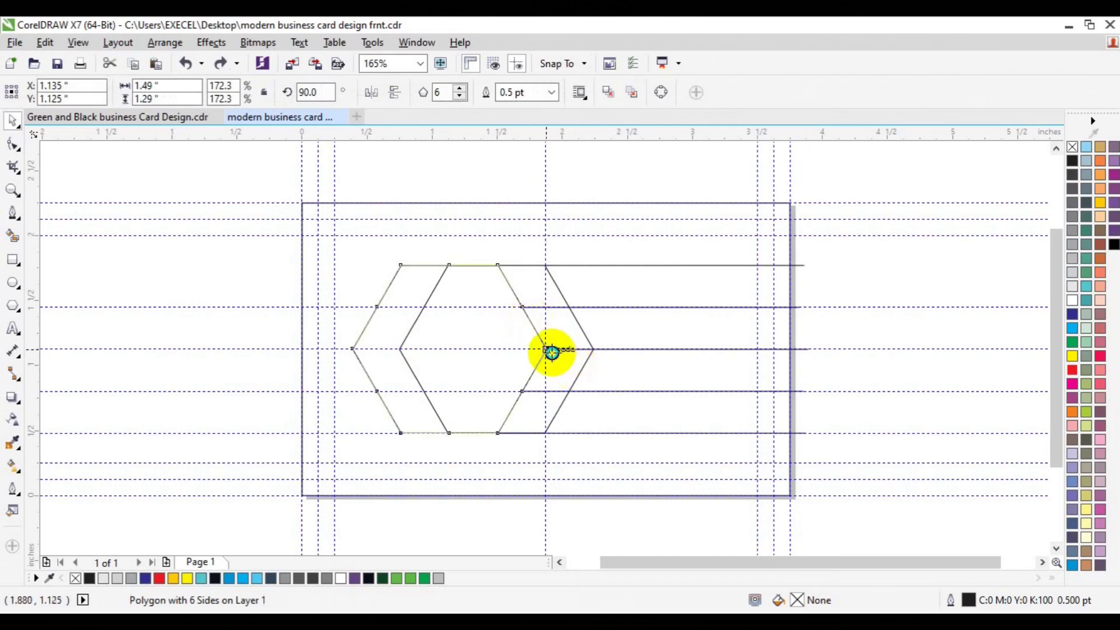
click(528, 356)
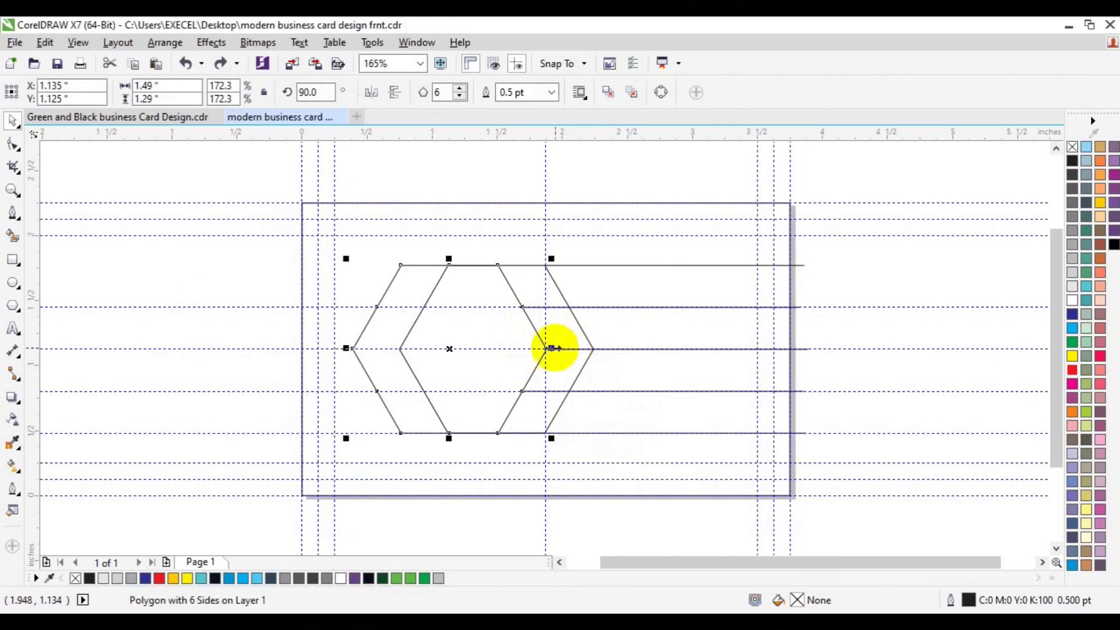
drag(553, 348, 545, 350)
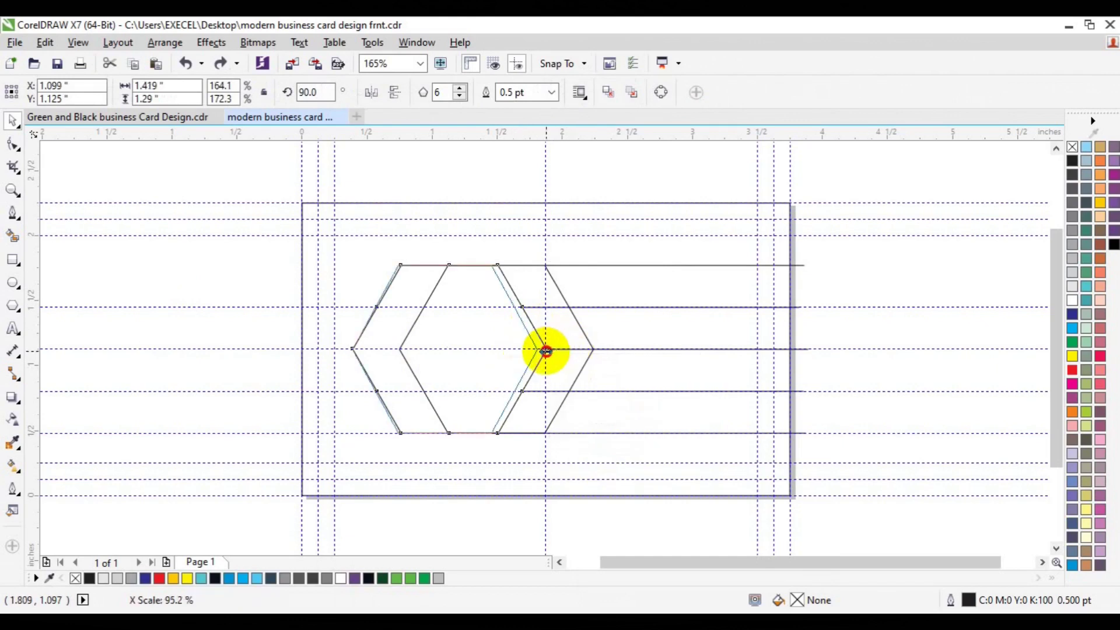
drag(546, 350, 545, 351)
key(ctrl+z)
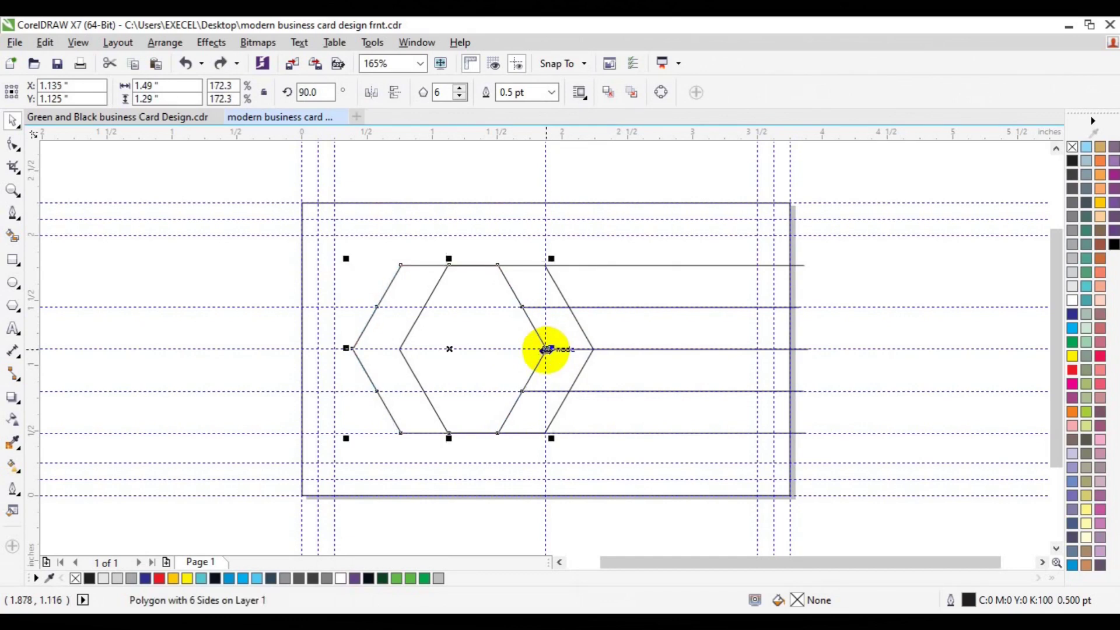
drag(548, 349, 539, 352)
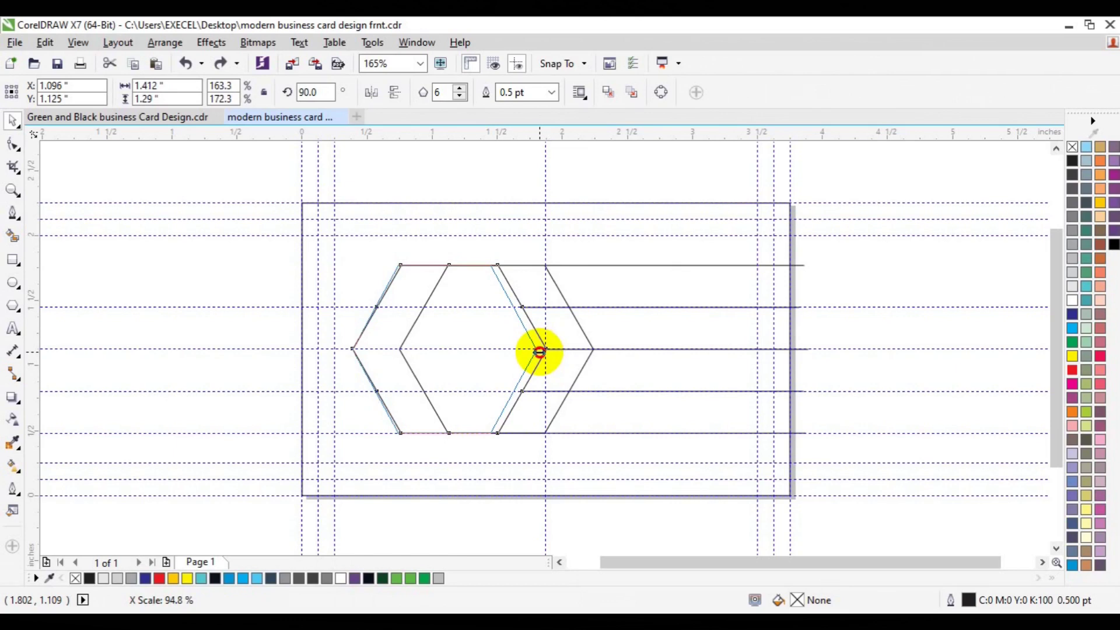
drag(539, 352, 540, 352)
drag(540, 352, 541, 352)
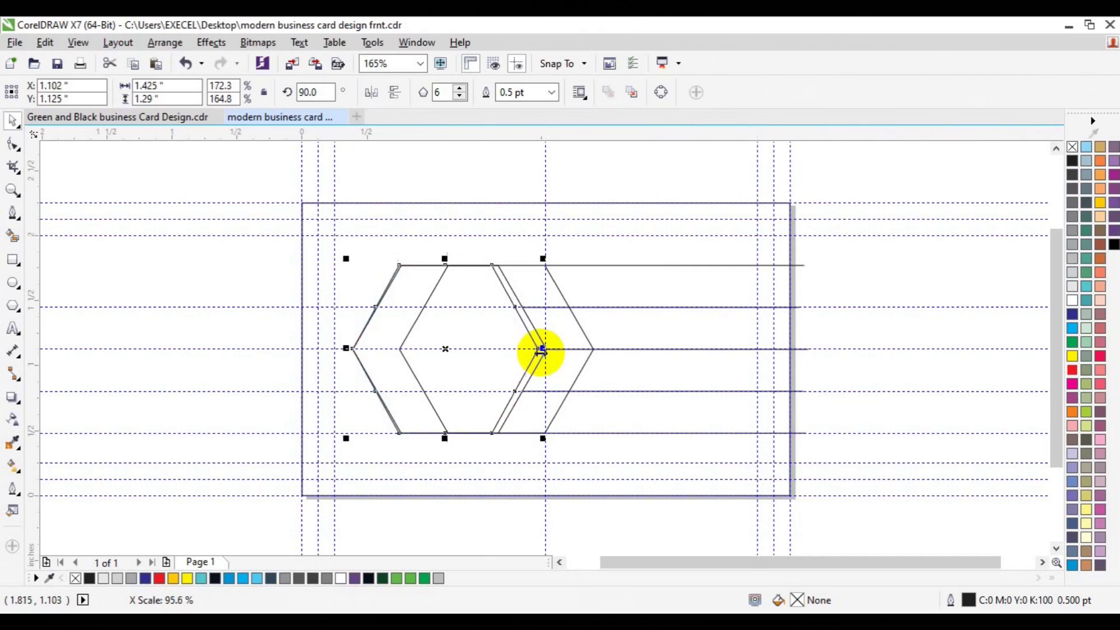
click(897, 258)
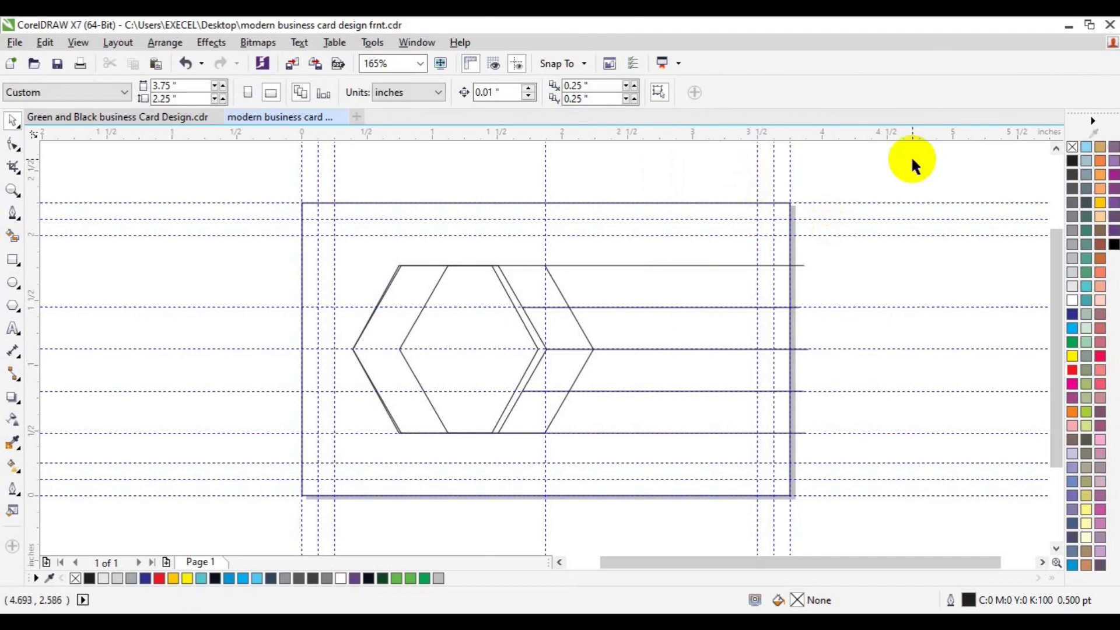
- Marquee-select the five horizontal lines and stretch them slightly past the card's right edge
drag(913, 160, 535, 415)
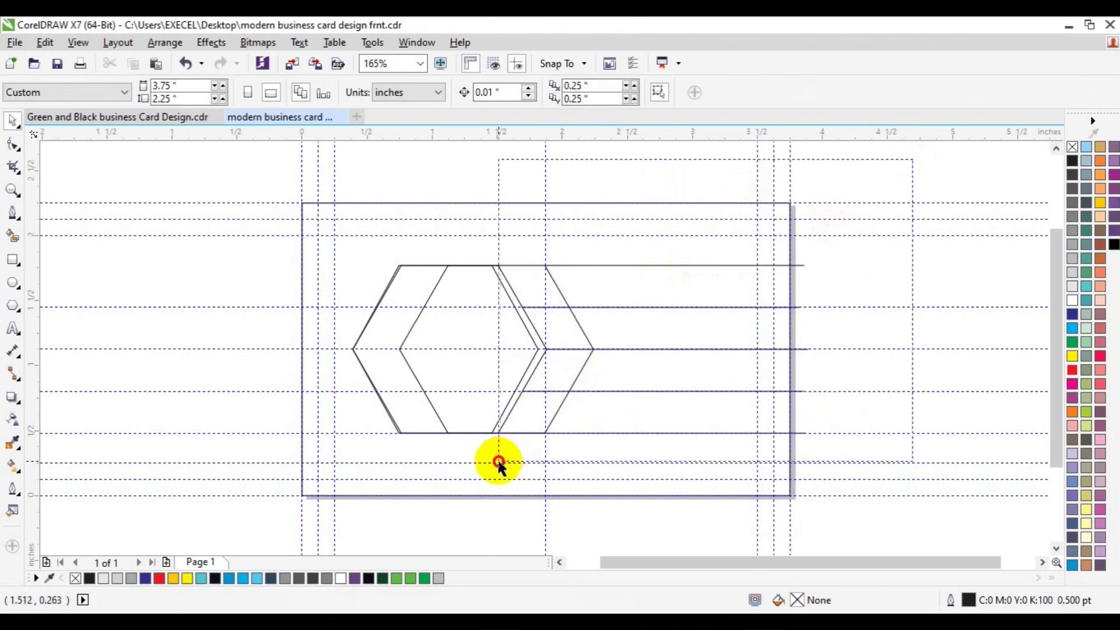
drag(535, 415, 489, 465)
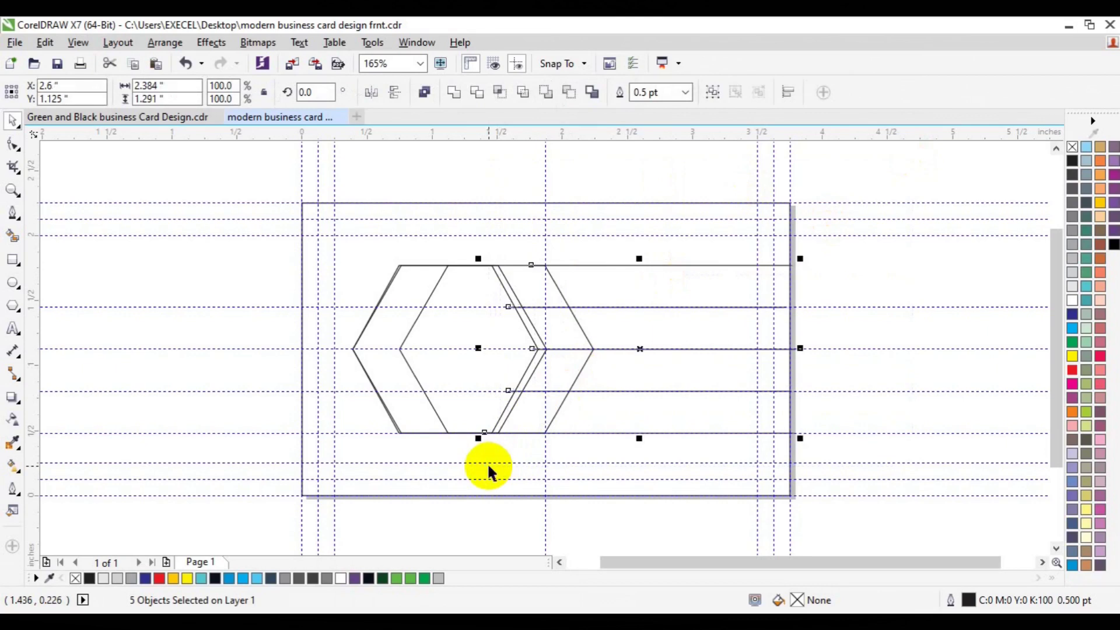
drag(800, 349, 814, 348)
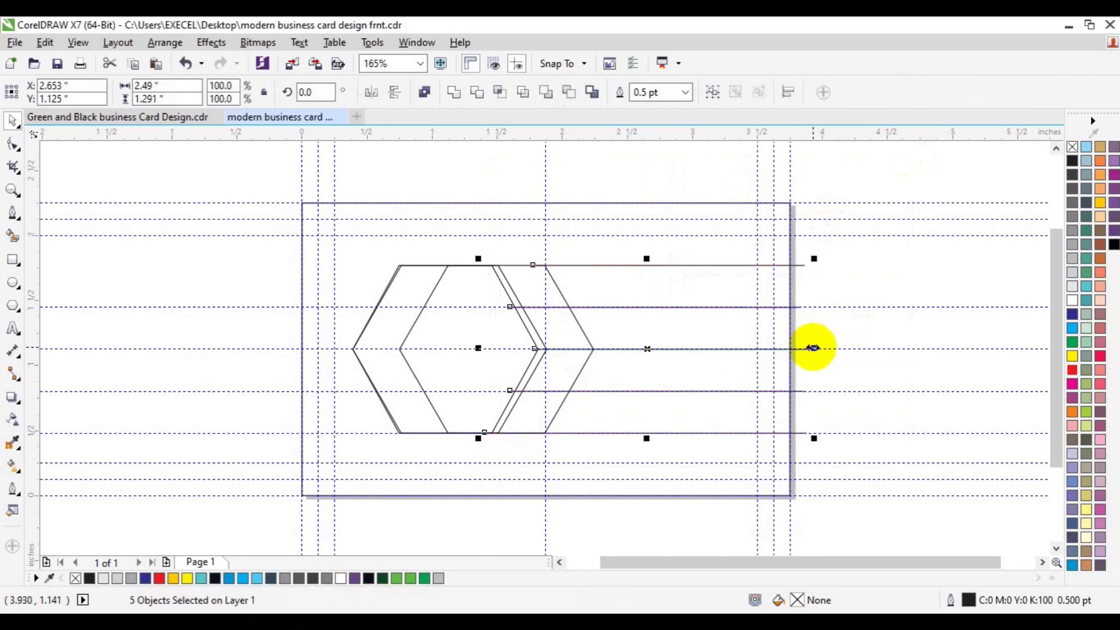
click(932, 272)
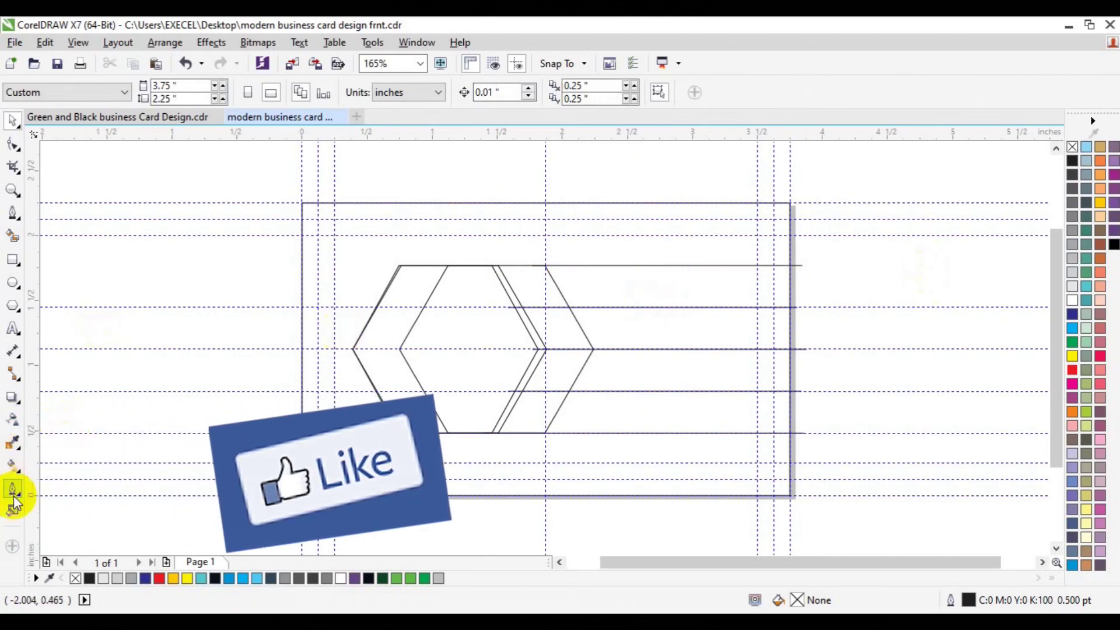
- Smart Fill the chevron regions and the four bands to their right in black
click(12, 236)
click(524, 273)
click(570, 332)
click(570, 368)
click(547, 389)
click(532, 412)
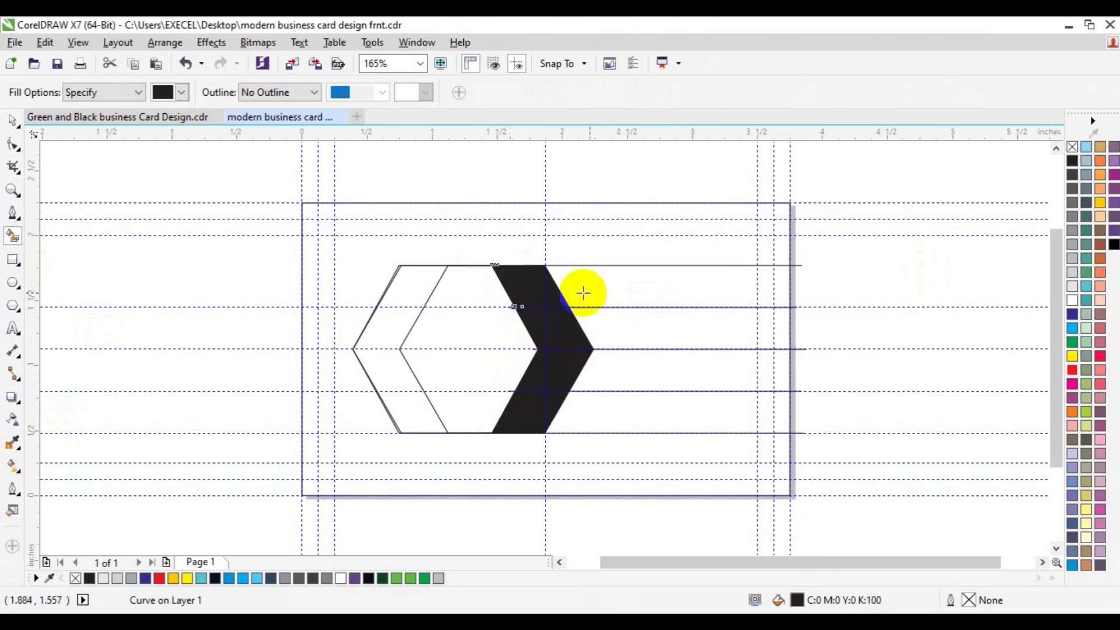
click(612, 290)
click(656, 330)
click(659, 373)
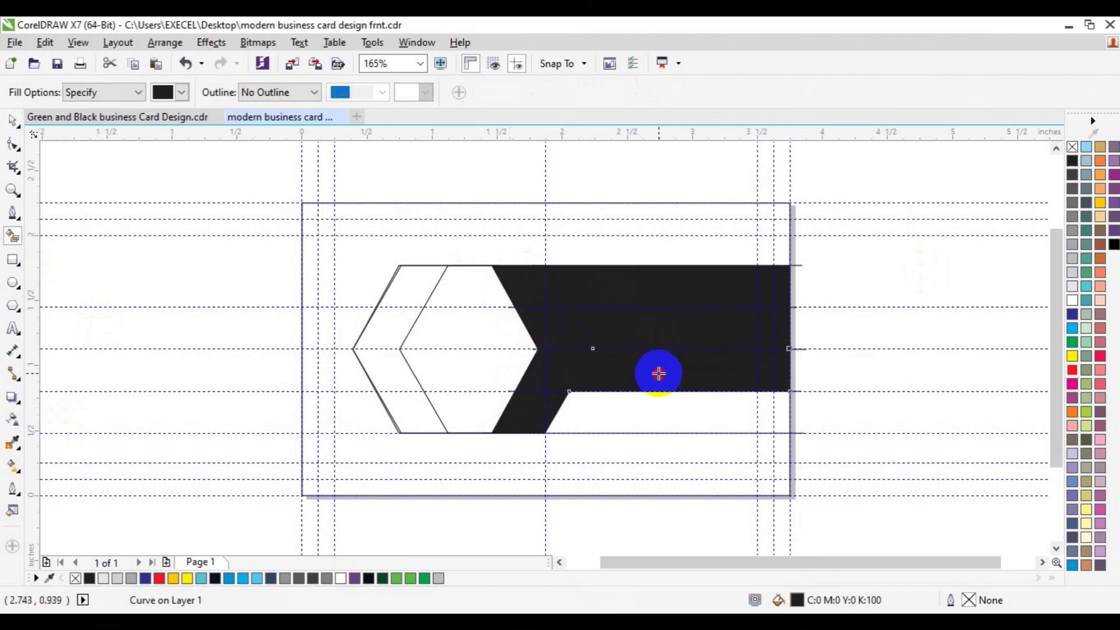
click(656, 407)
- Recolour the four right-hand bands mid grey, then select the chevron tip piece
key(space)
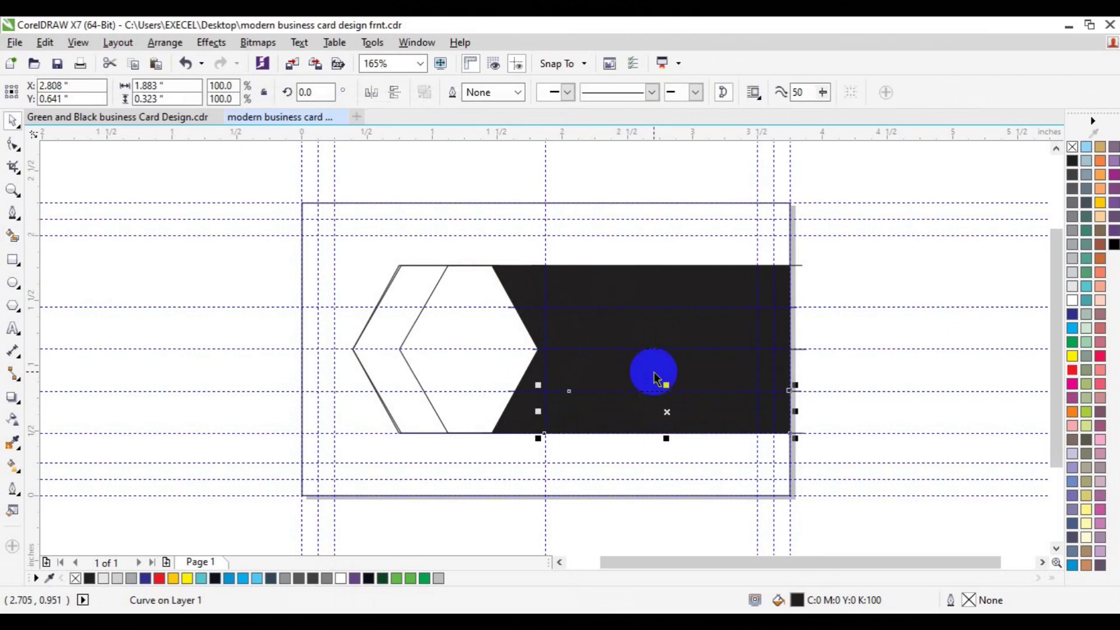
shift+click(655, 378)
shift+click(652, 319)
shift+click(658, 283)
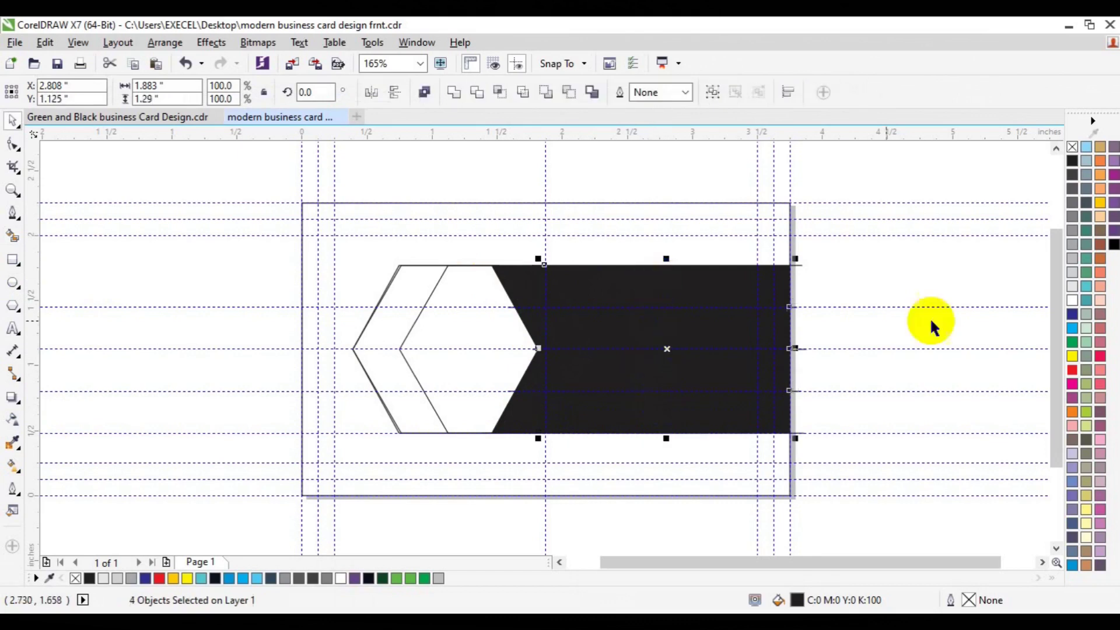
click(1074, 286)
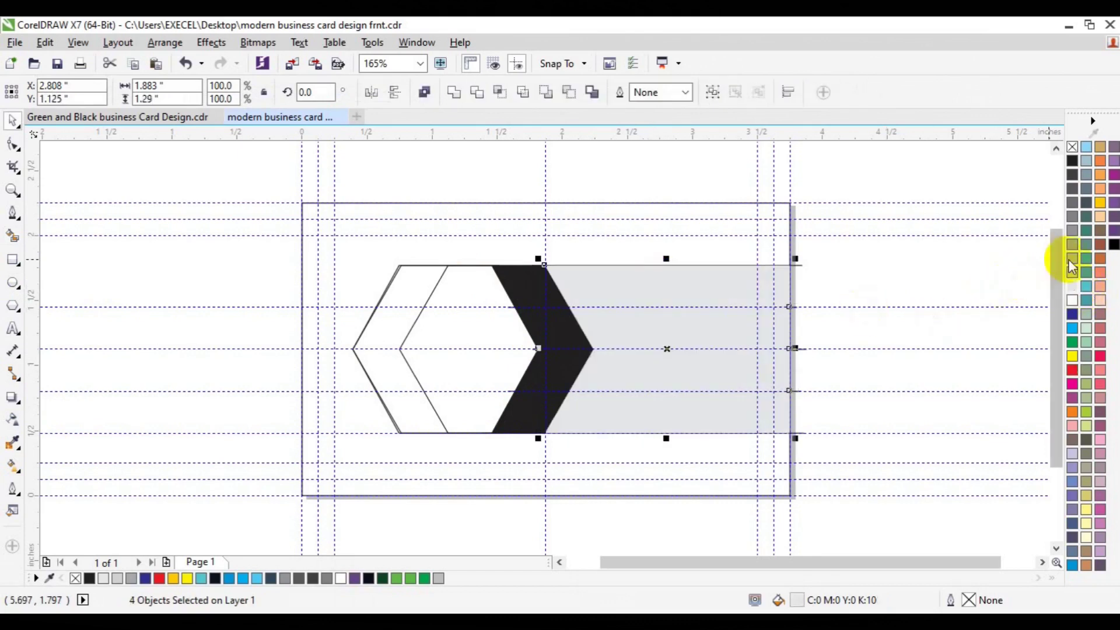
click(1072, 260)
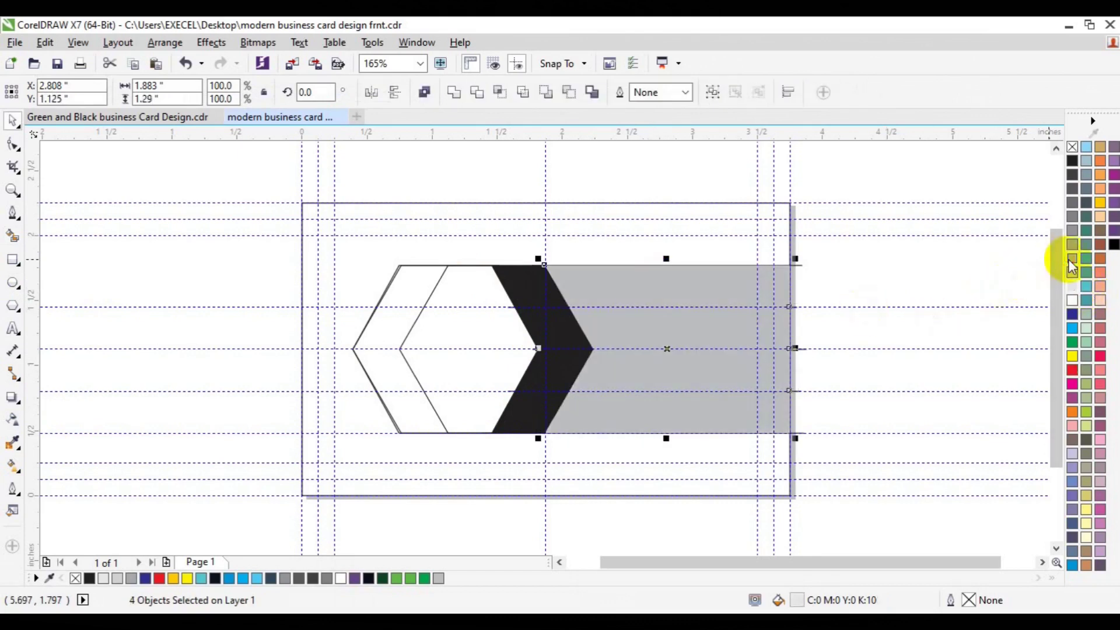
click(857, 366)
click(562, 370)
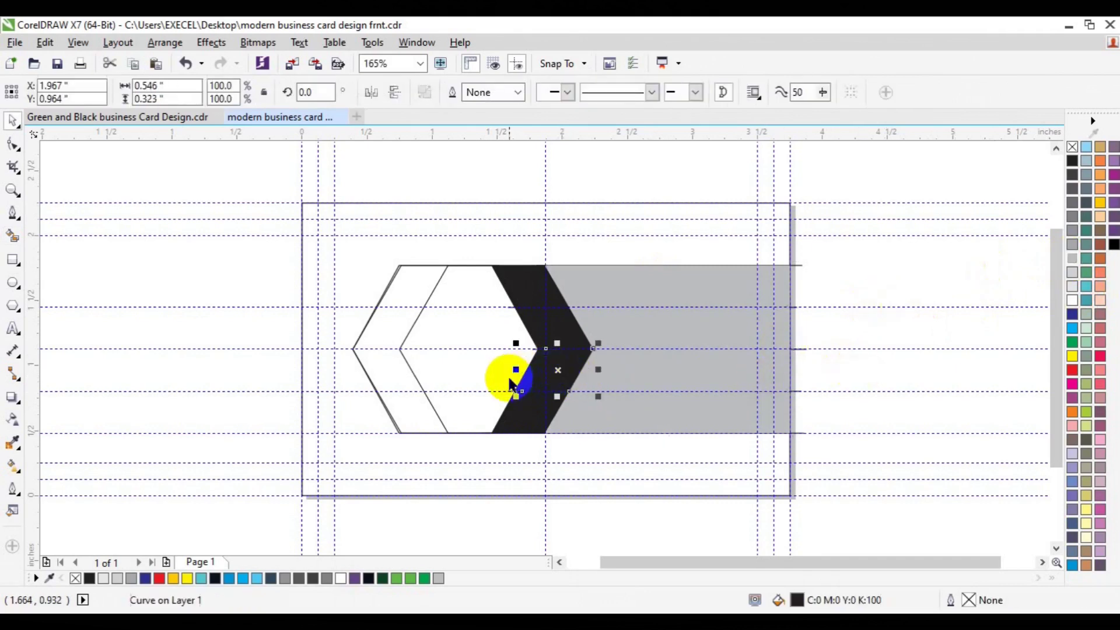
- Duplicate the chevron pieces, combine them into one shape, and bring it in front of the grey
shift+click(525, 417)
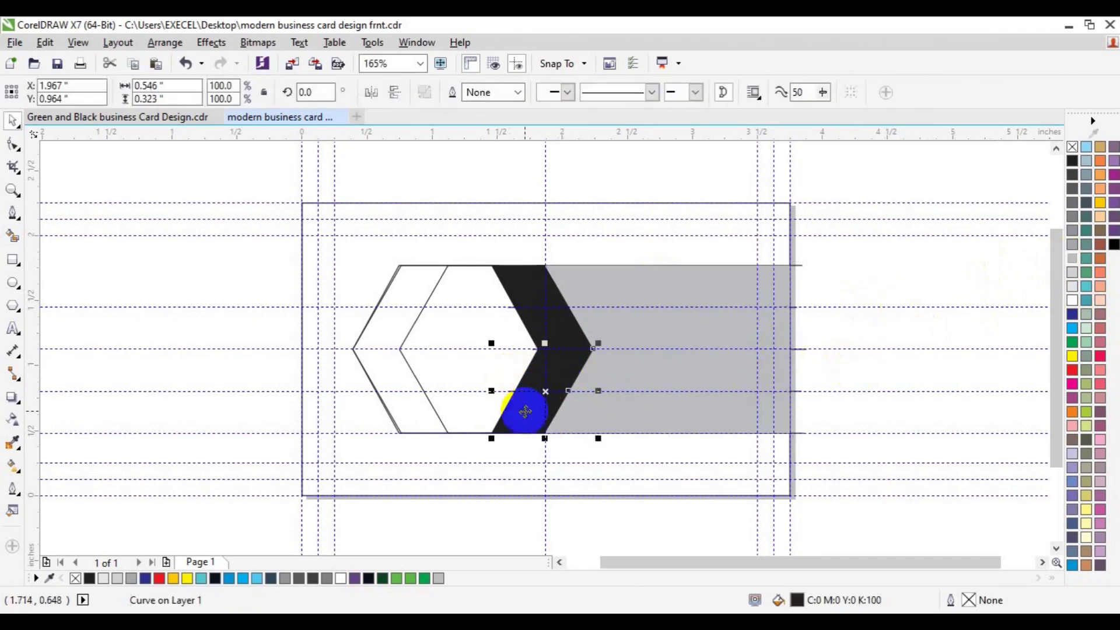
shift+click(551, 315)
drag(530, 295, 529, 288)
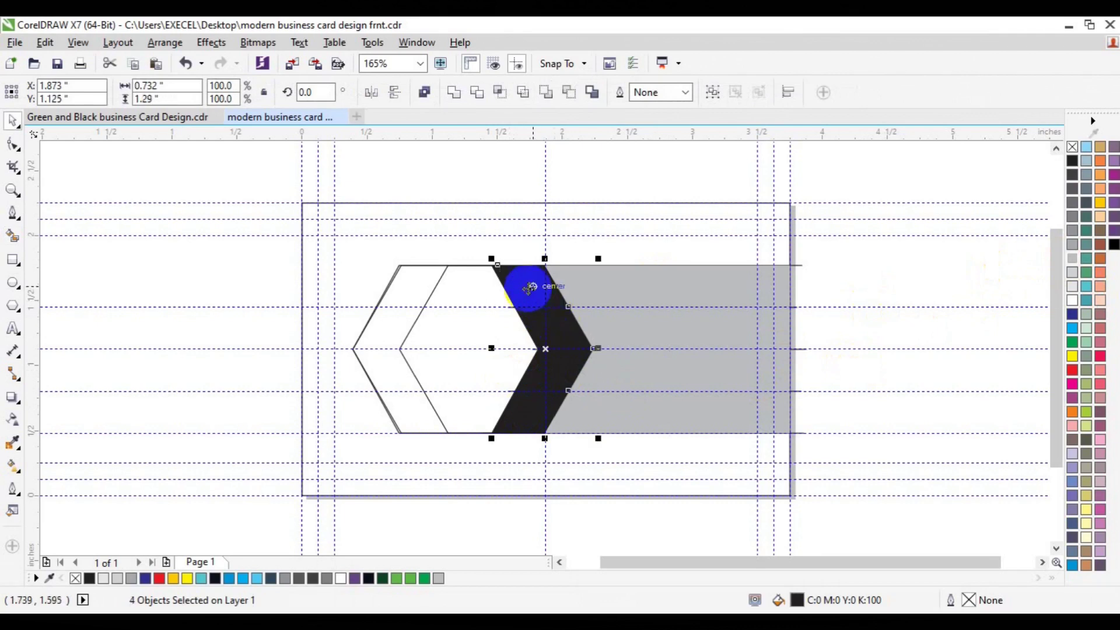
key(ctrl+d)
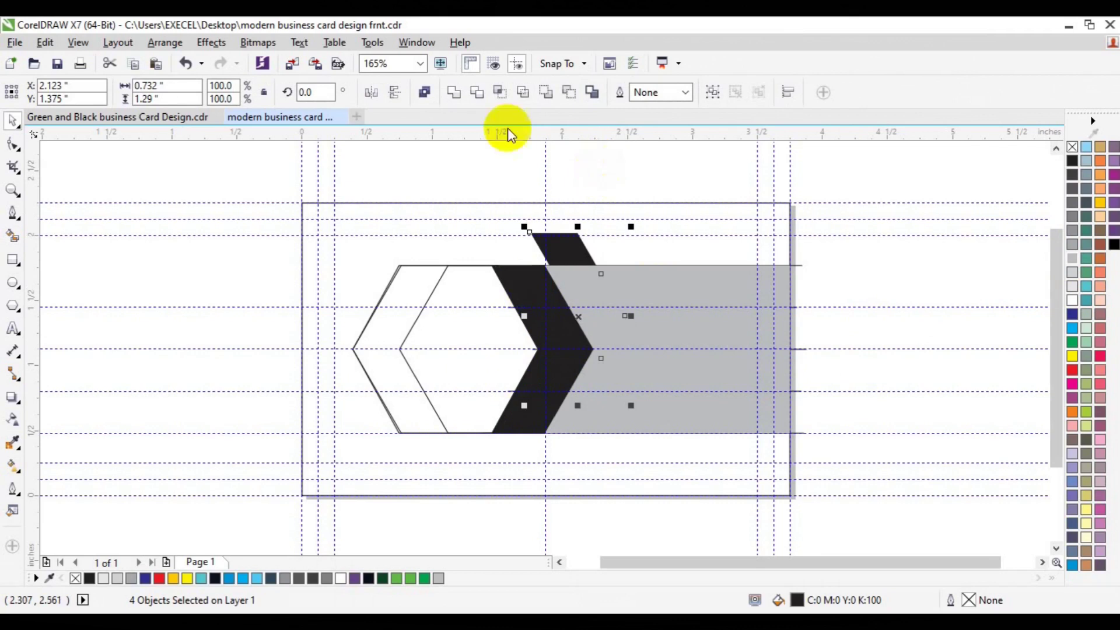
click(458, 100)
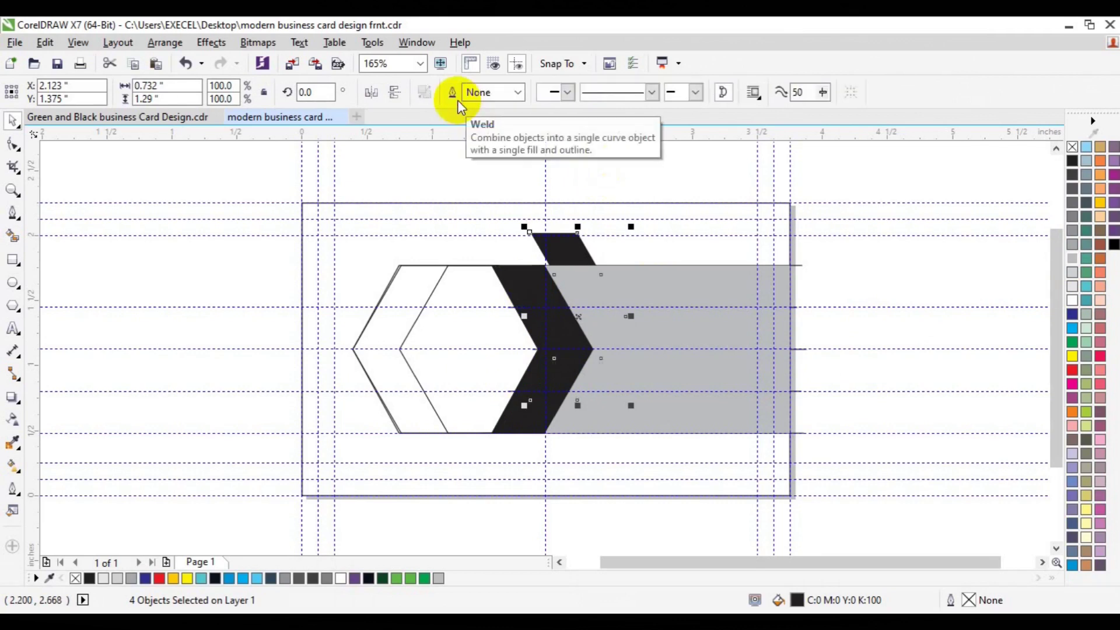
click(576, 319)
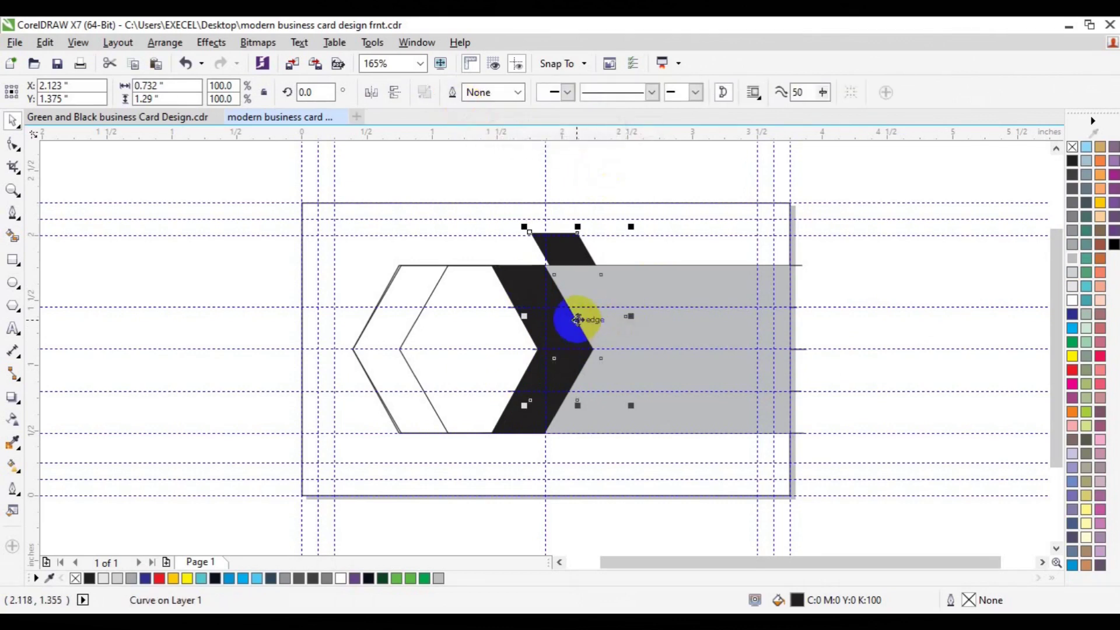
right_click(578, 320)
mouse_move(621, 429)
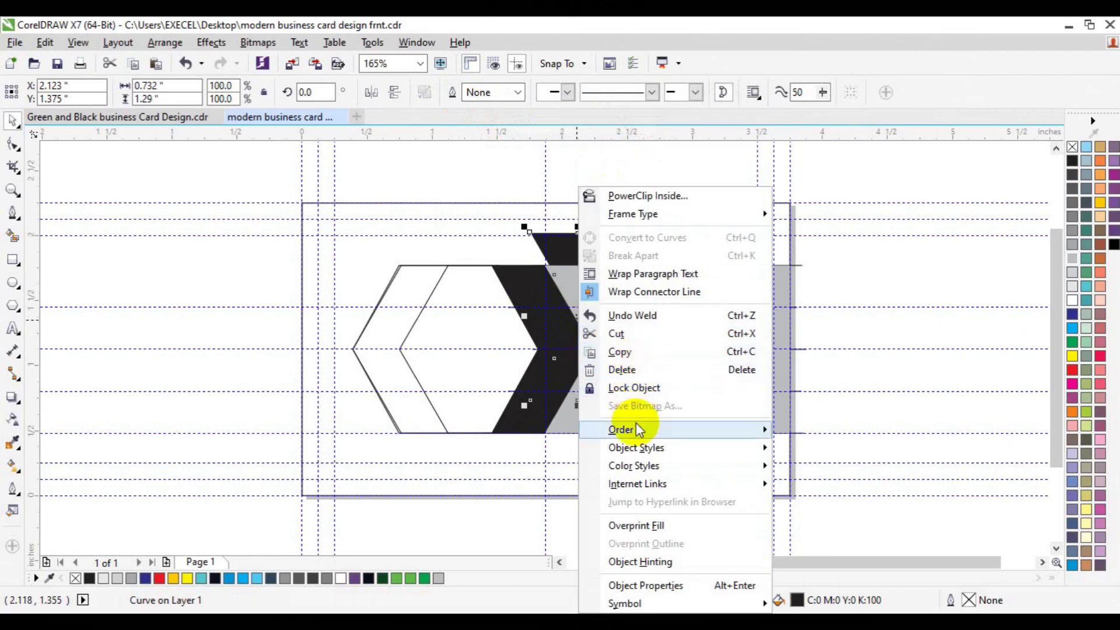
click(838, 430)
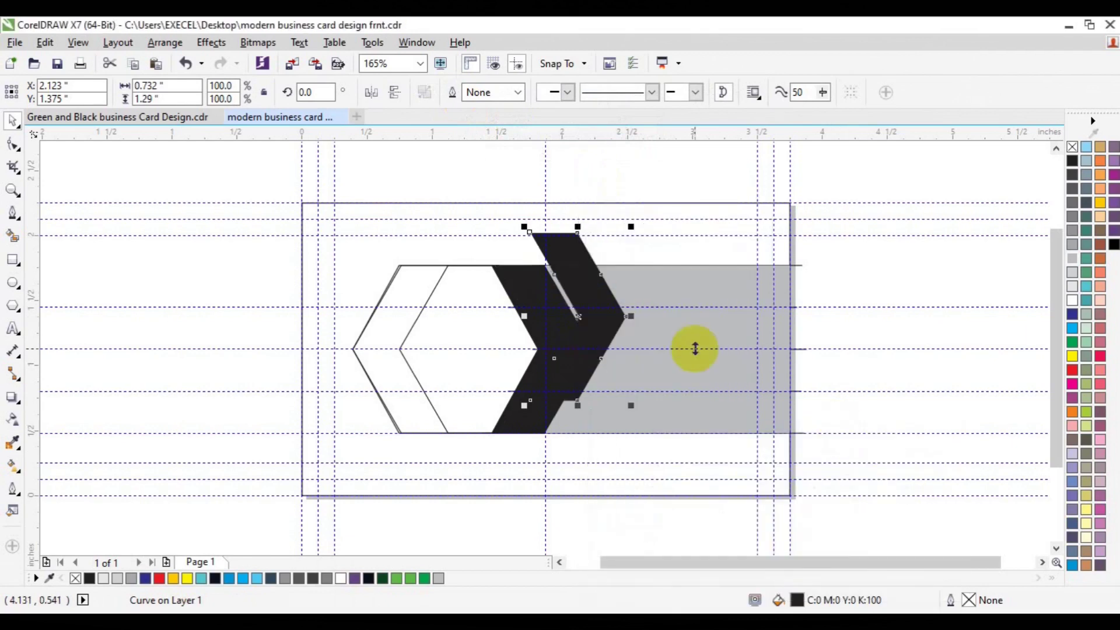
- Try a light-grey fill and left nudge on the chevron copy, then undo back to black
click(581, 316)
drag(582, 318, 585, 324)
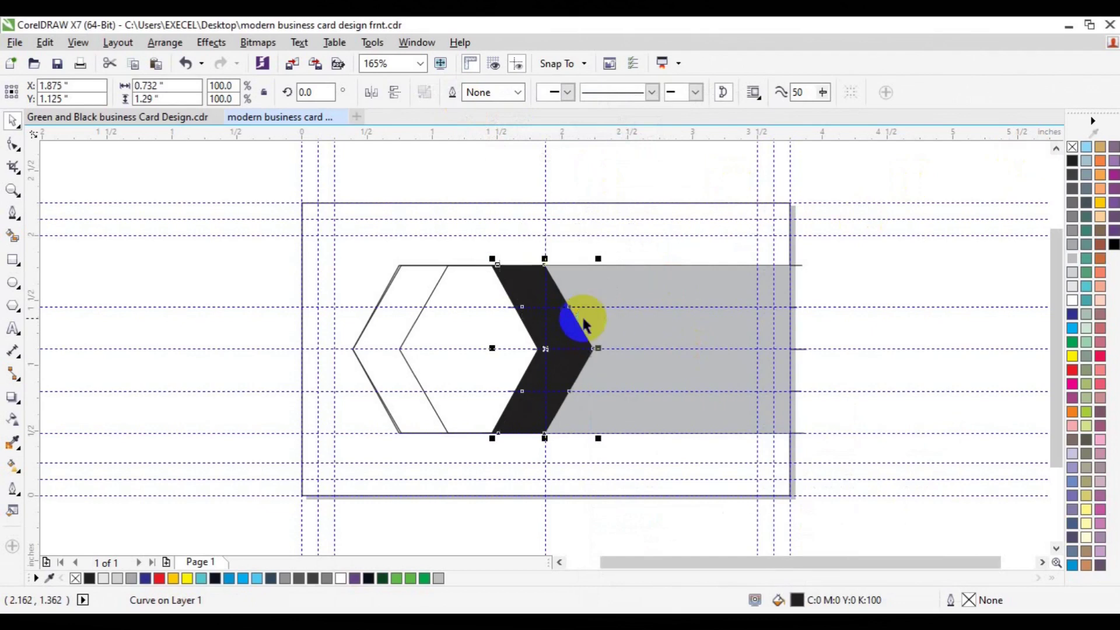
click(1074, 273)
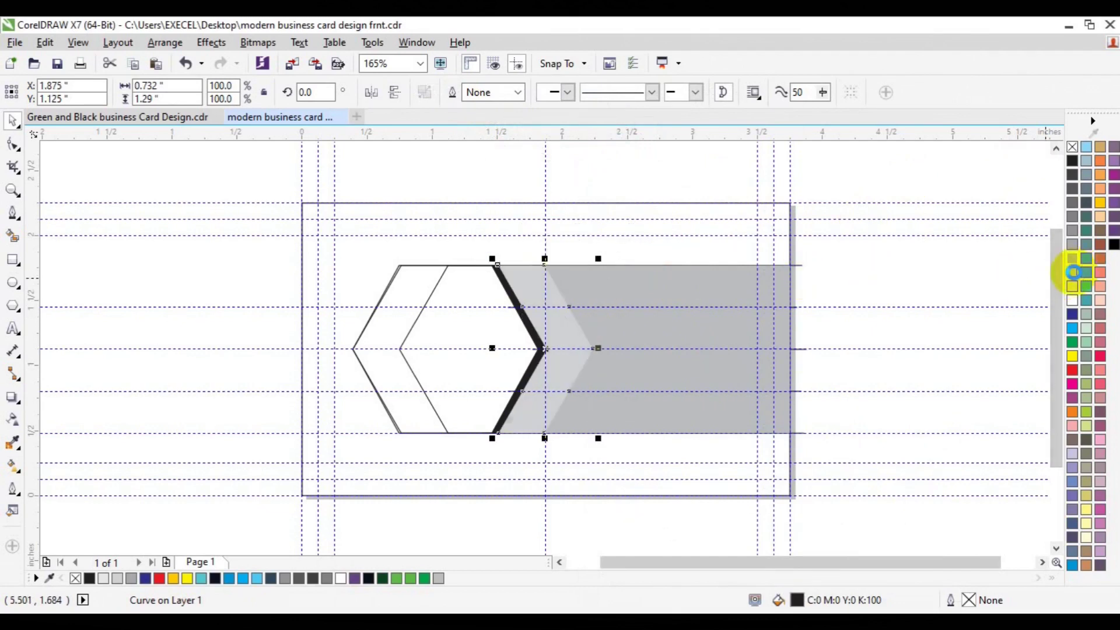
key(Left)
key(Left)
key(Left)
key(Left)
key(Left)
key(Left)
key(Left)
key(Left)
key(Left)
key(Left)
key(Left)
key(Left)
key(Left)
key(Left)
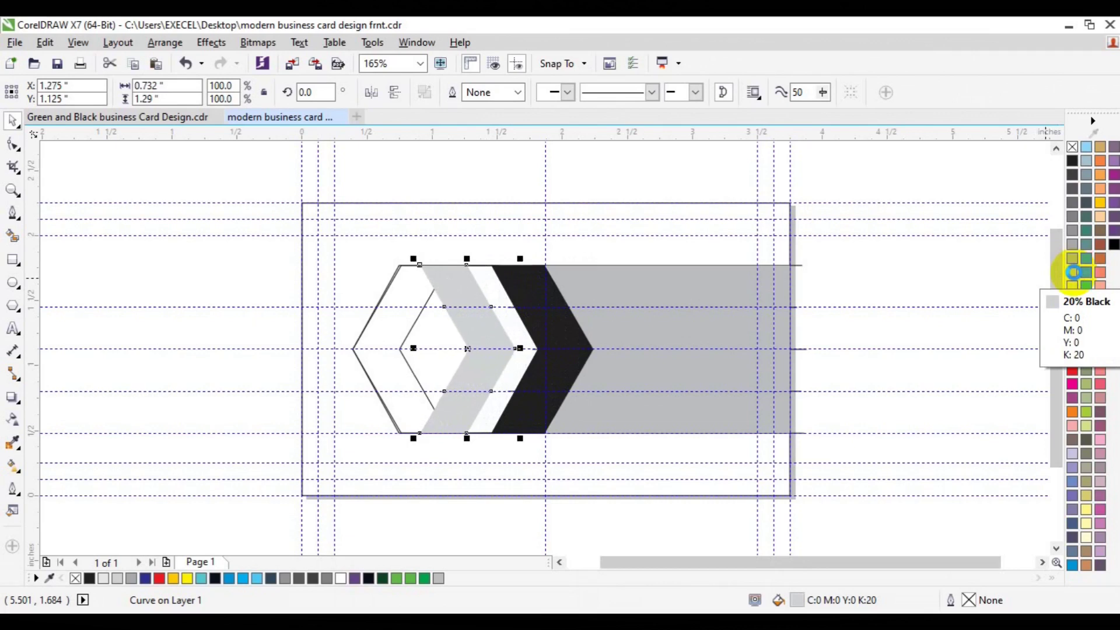
key(ctrl+z)
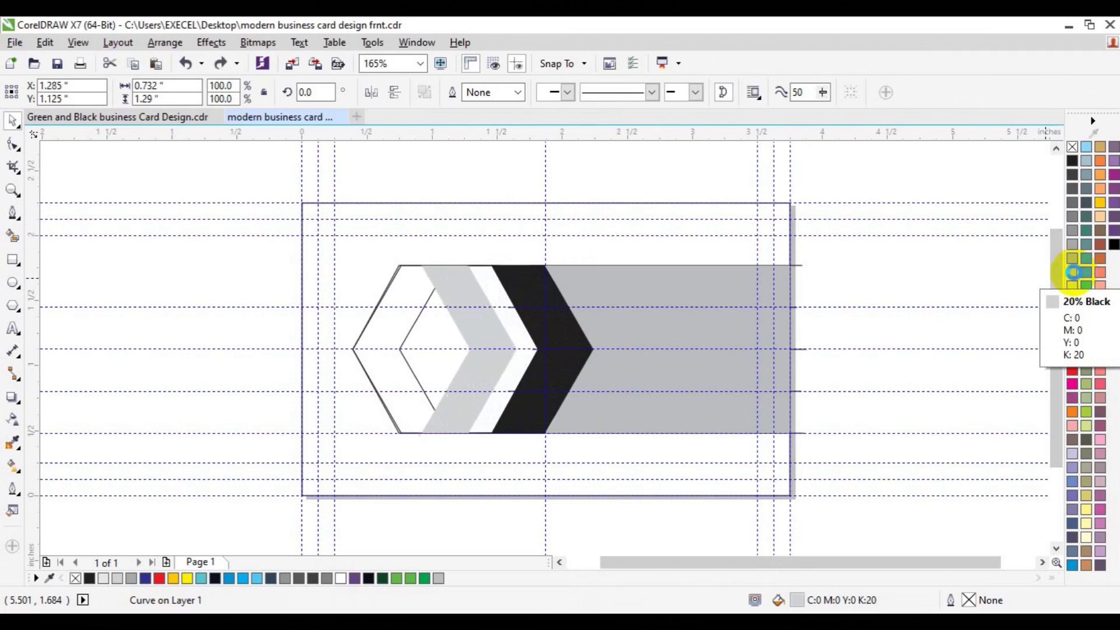
key(ctrl+z)
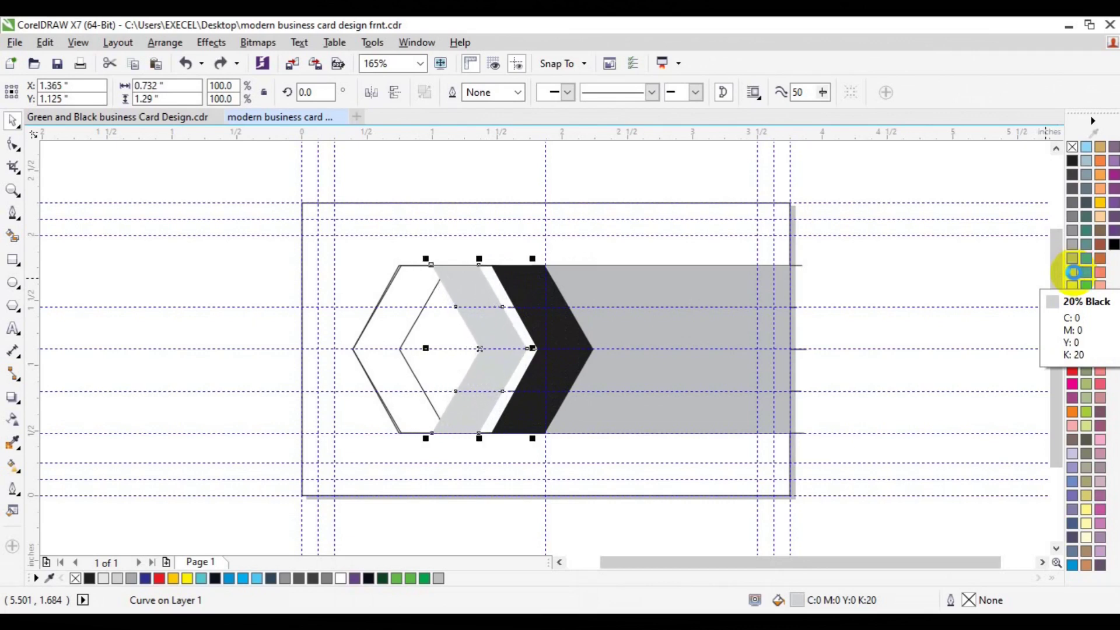
key(ctrl+z)
key(ctrl+z)
key(ctrl+z)
key(ctrl+z)
key(ctrl+z)
key(ctrl+z)
key(ctrl+z)
key(ctrl+z)
key(ctrl+z)
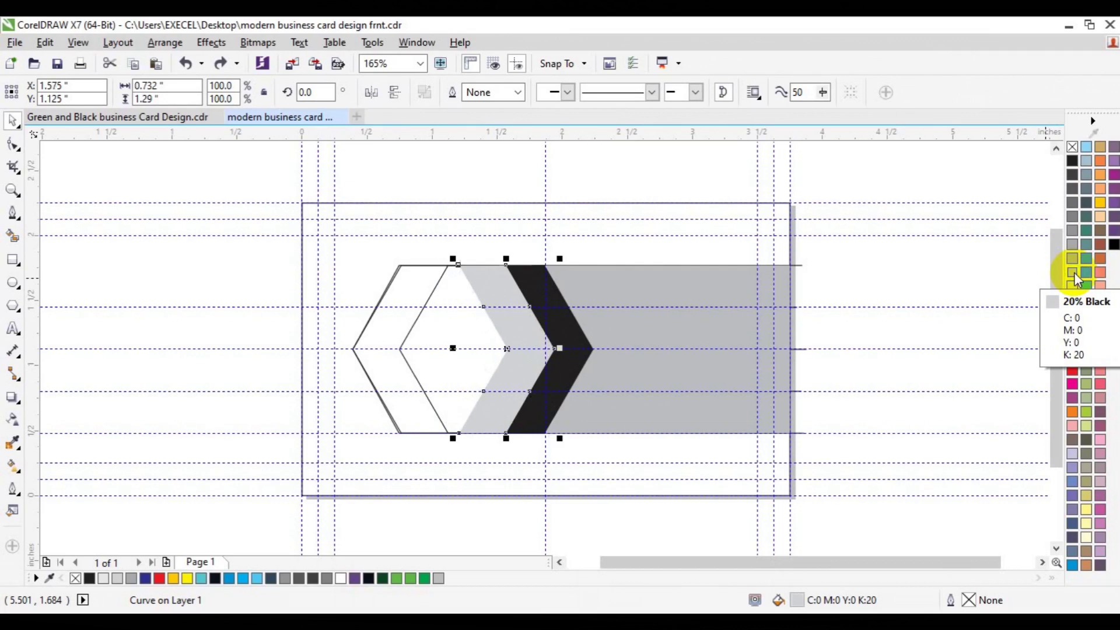
key(ctrl+z)
key(ctrl+z)
key(ctrl+z)
key(ctrl+z)
key(ctrl+z)
key(ctrl+z)
key(ctrl+z)
key(ctrl+z)
key(ctrl+z)
key(ctrl+z)
key(ctrl+z)
key(ctrl+z)
key(ctrl+z)
key(ctrl+z)
key(ctrl+z)
key(ctrl+z)
key(ctrl+z)
key(ctrl+z)
key(ctrl+z)
key(ctrl+z)
key(ctrl+z)
key(ctrl+z)
key(ctrl+z)
key(ctrl+z)
key(ctrl+z)
key(ctrl+z)
key(ctrl+z)
key(ctrl+z)
key(ctrl+z)
key(ctrl+z)
key(ctrl+z)
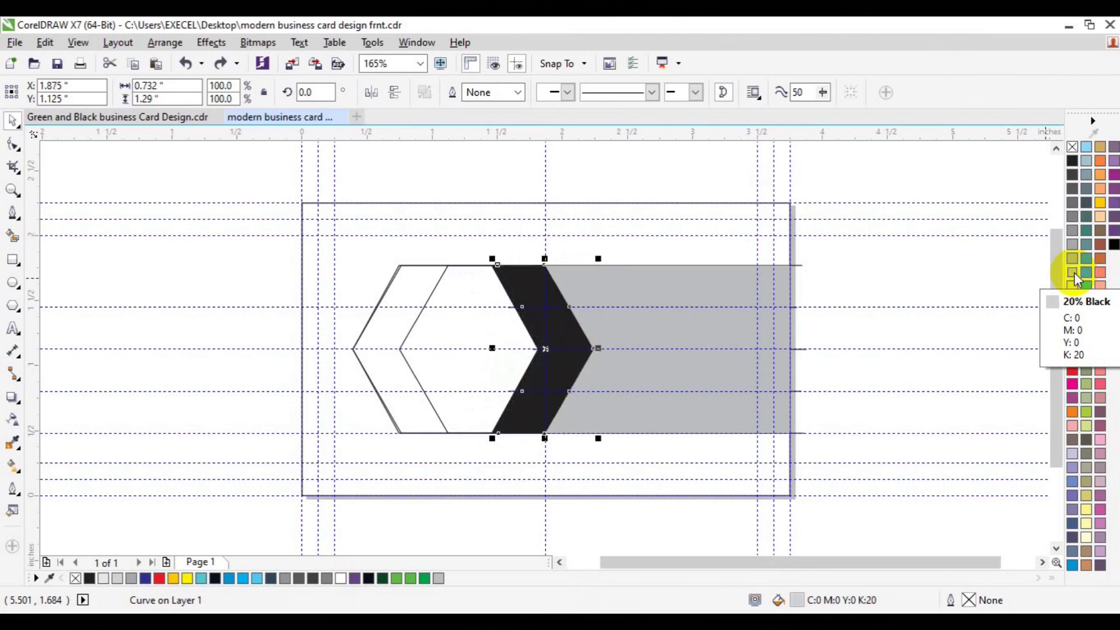
key(ctrl+z)
mouse_move(613, 342)
mouse_down()
mouse_move(534, 339)
mouse_move(512, 302)
mouse_up()
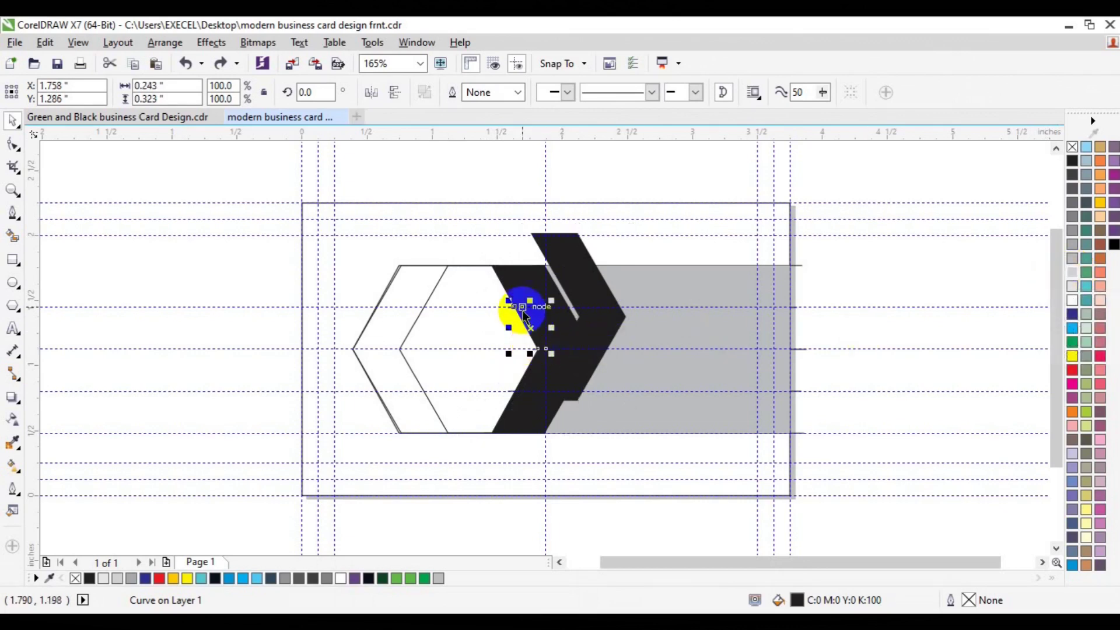
- Fill the small slivers beside the chevron with light grey
key(Escape)
click(1072, 287)
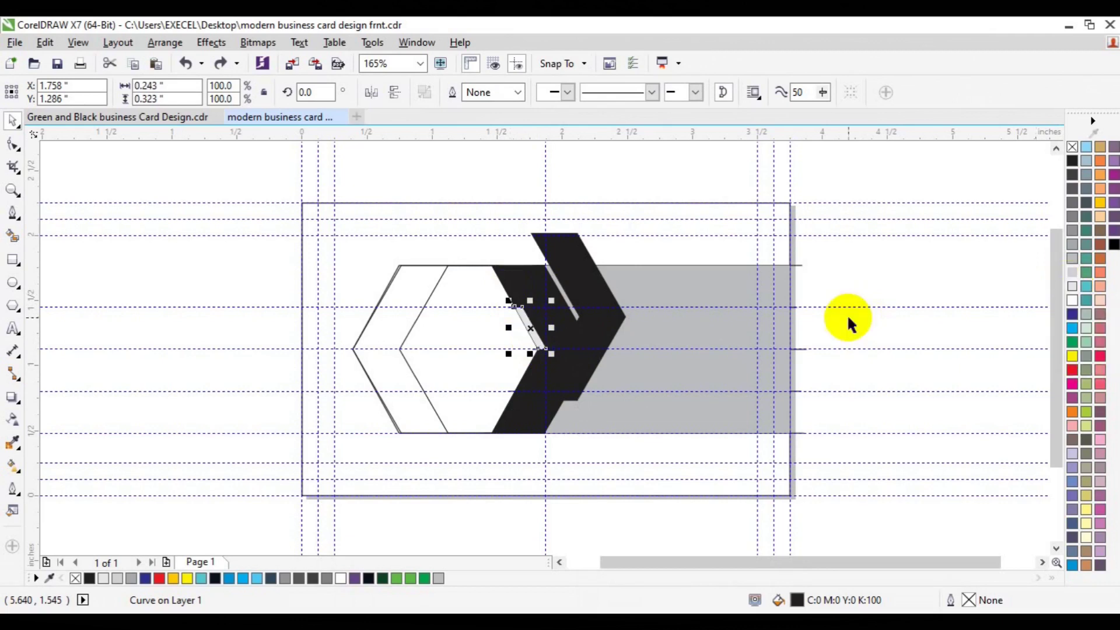
click(523, 397)
click(1074, 259)
- Fill the chevron copy blue and nudge it just left of the black chevron
click(593, 330)
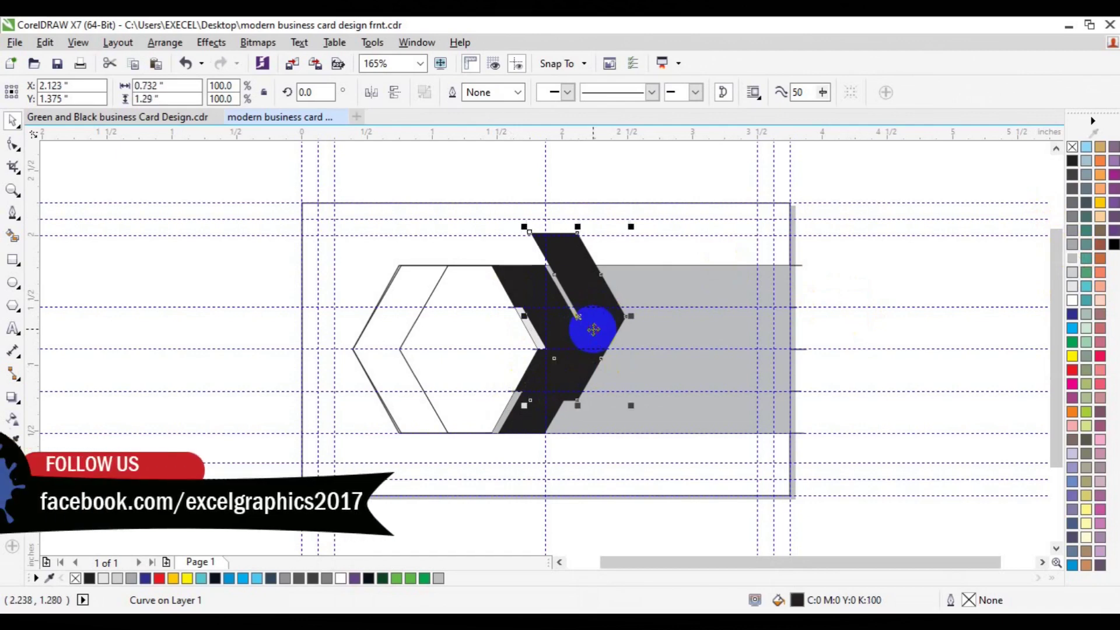
key(ctrl+z)
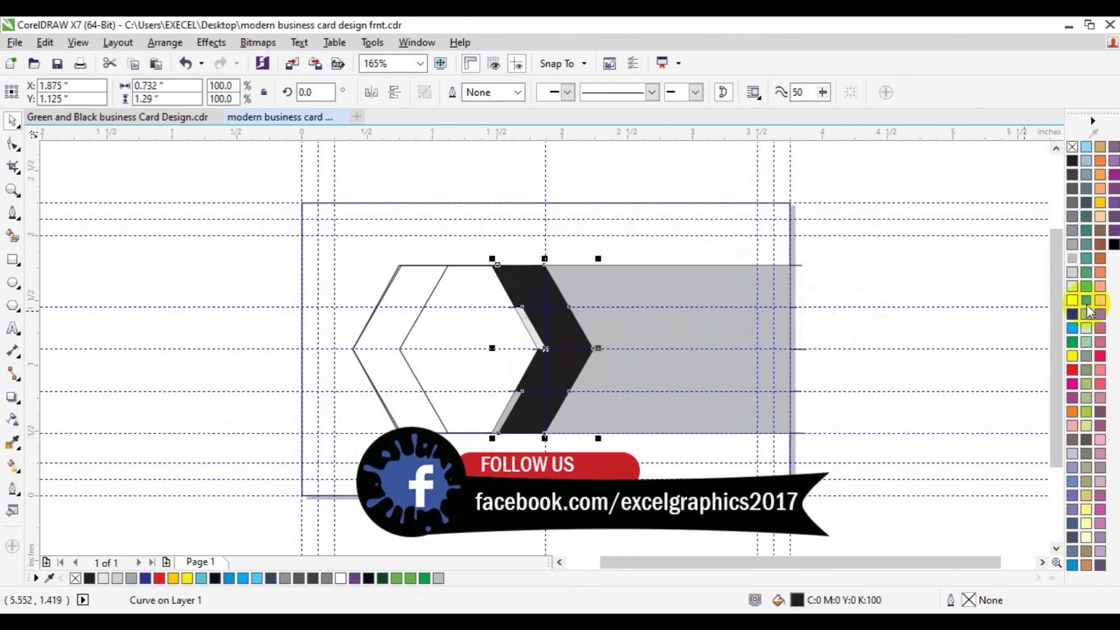
click(1073, 314)
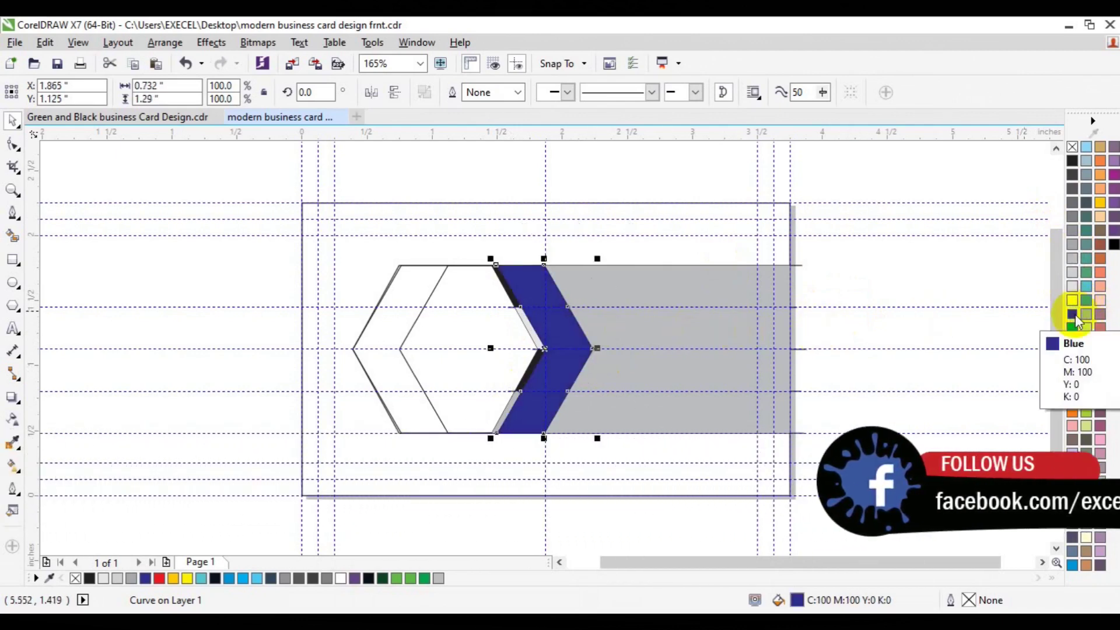
key(Left)
key(Left)
key(Left)
key(Left)
key(Left)
key(Left)
key(Left)
key(Left)
key(Right)
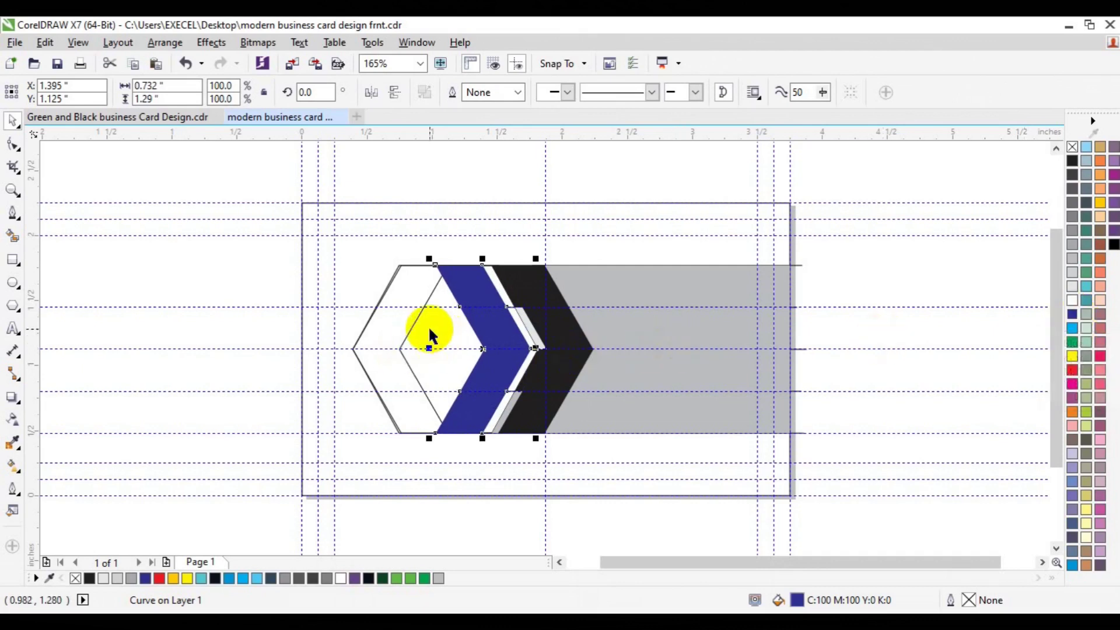
- Delete the upper two horizontal guidelines across the grey band and the thin line left behind
click(893, 253)
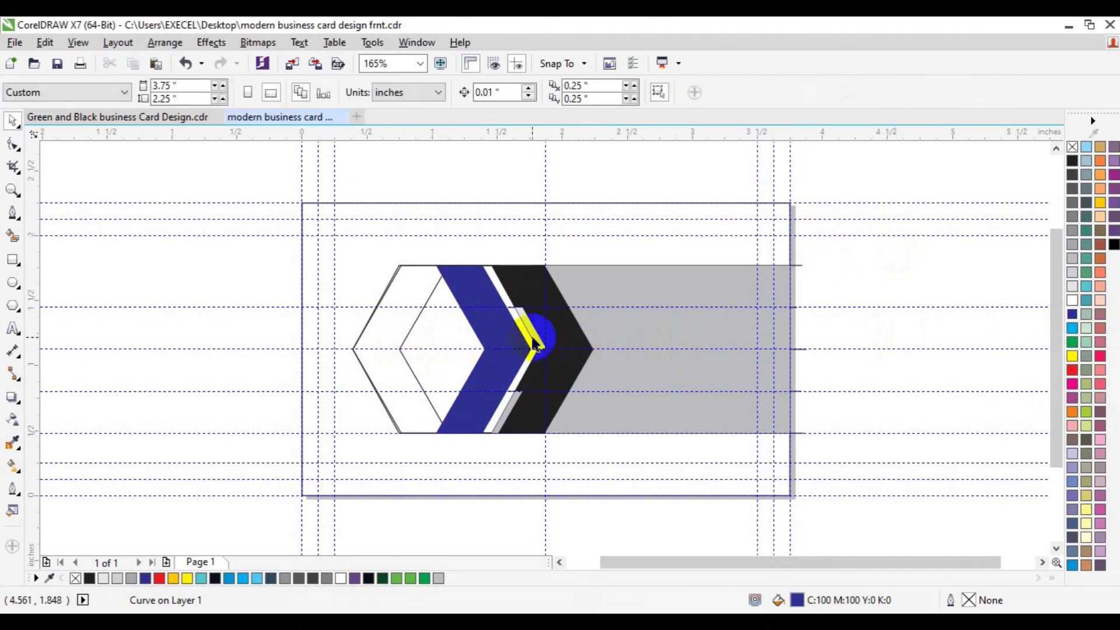
click(799, 266)
click(798, 268)
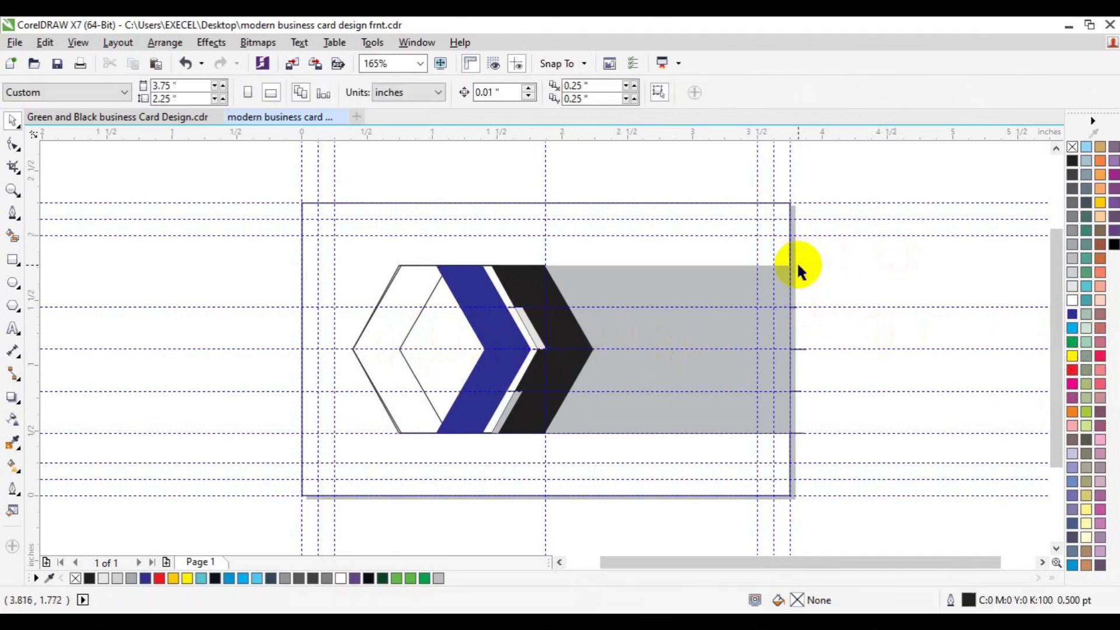
right_click(795, 308)
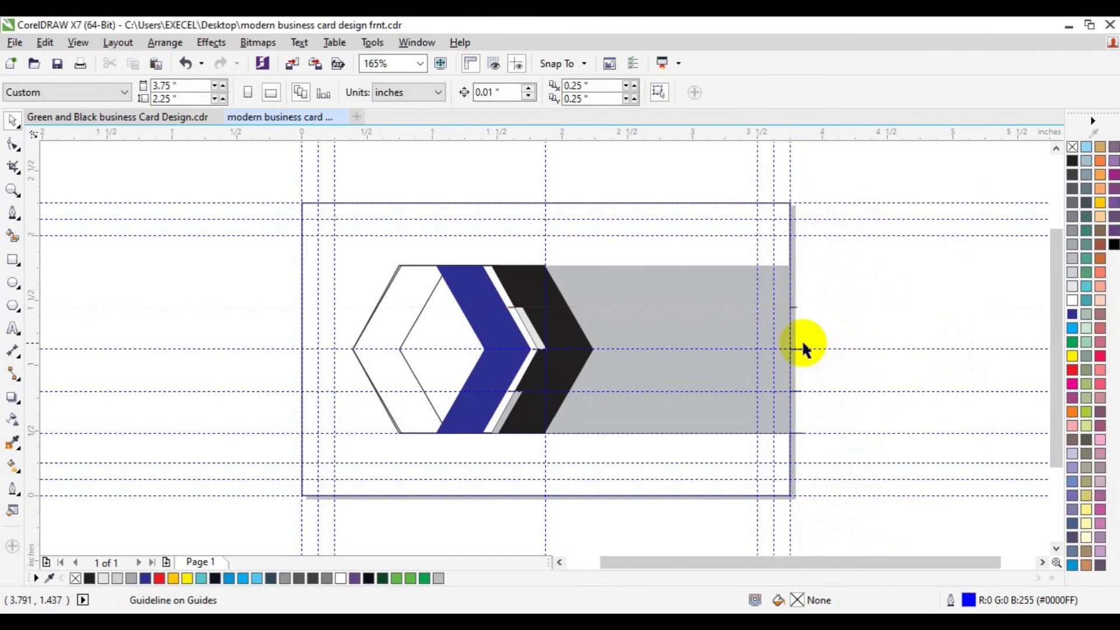
click(794, 307)
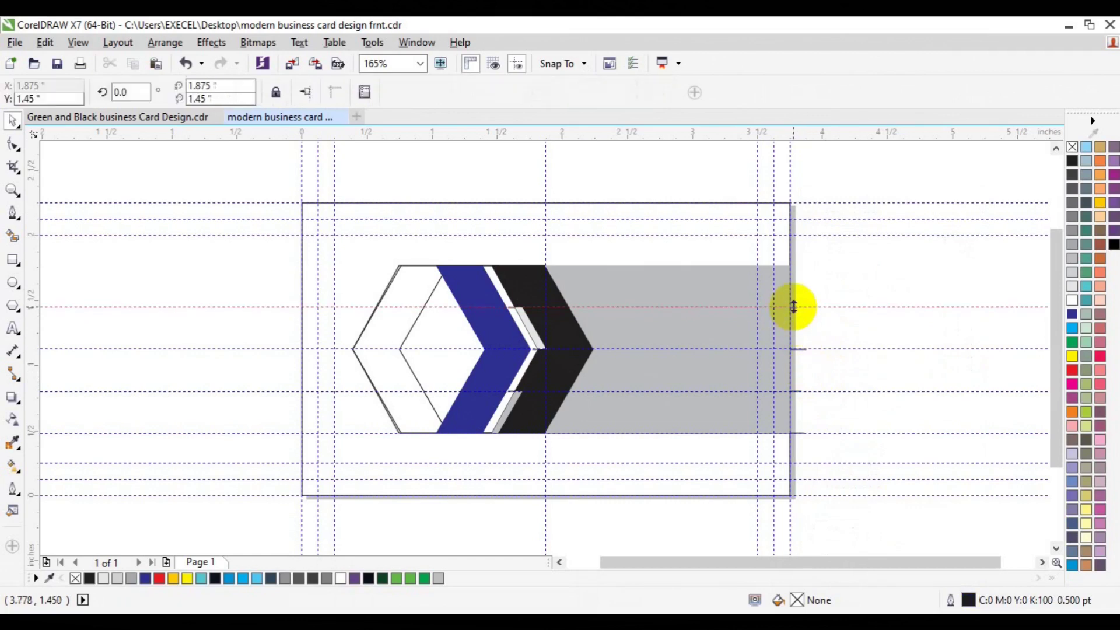
right_click(797, 310)
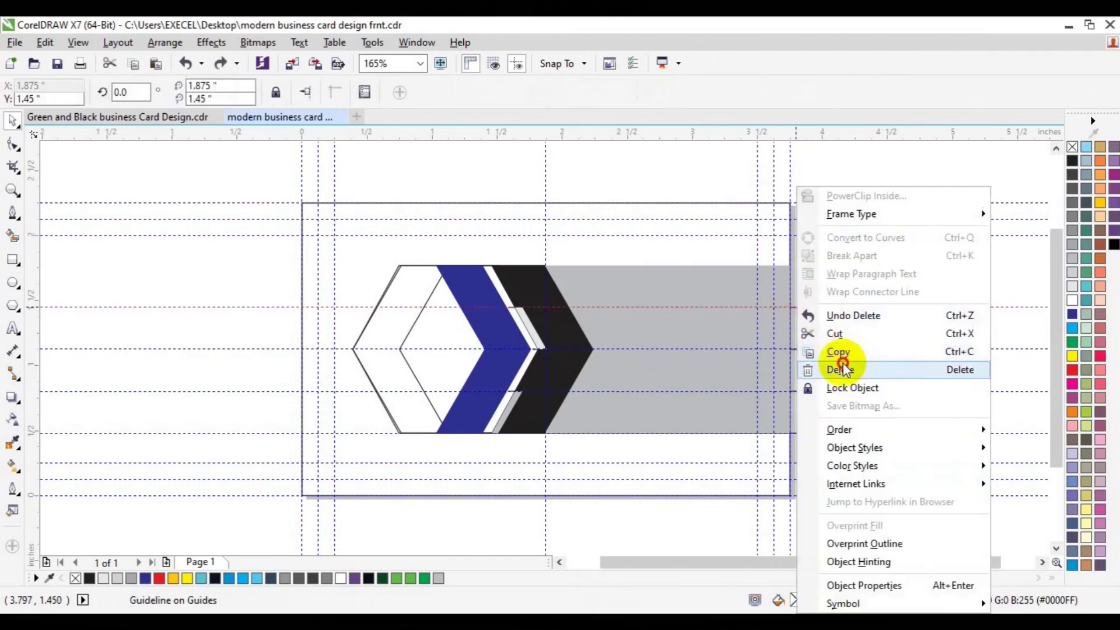
click(840, 369)
click(795, 307)
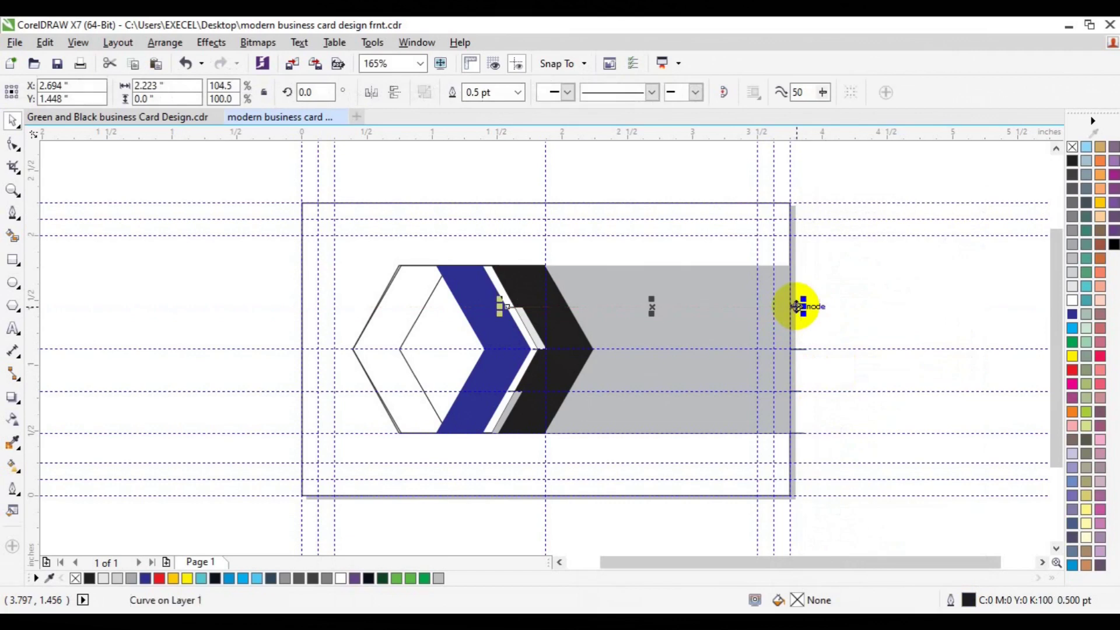
key(Delete)
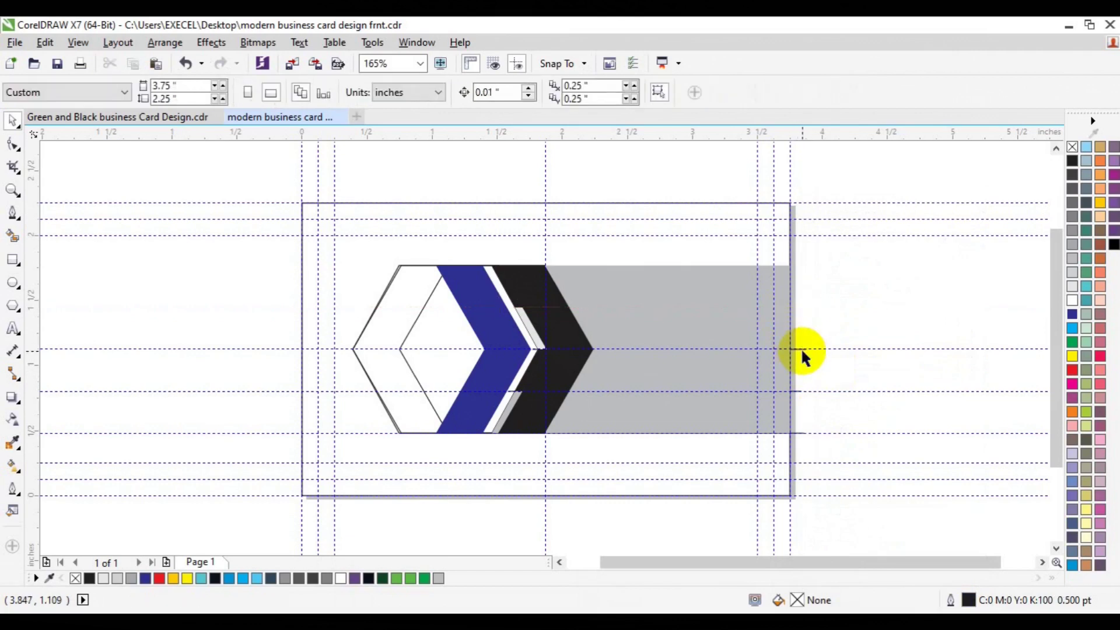
right_click(802, 348)
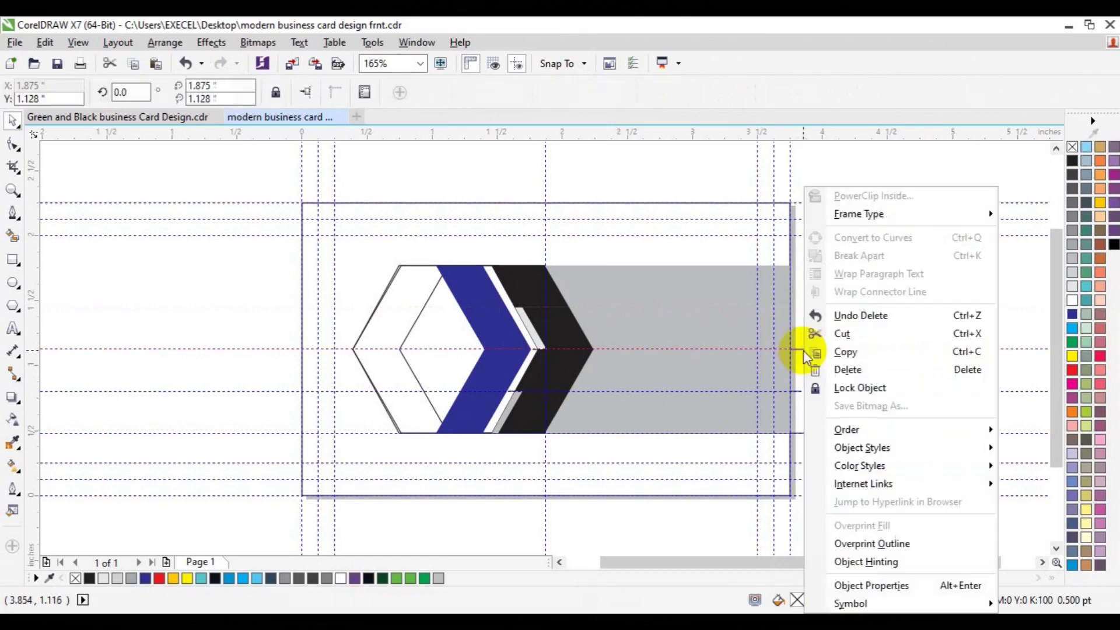
click(847, 369)
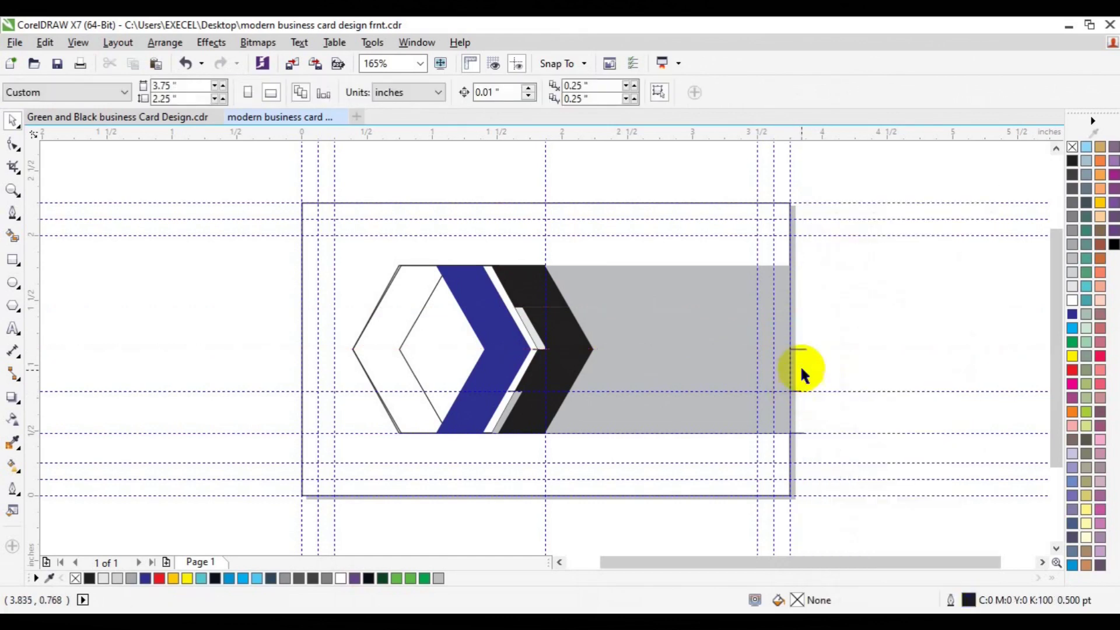
click(798, 349)
key(Escape)
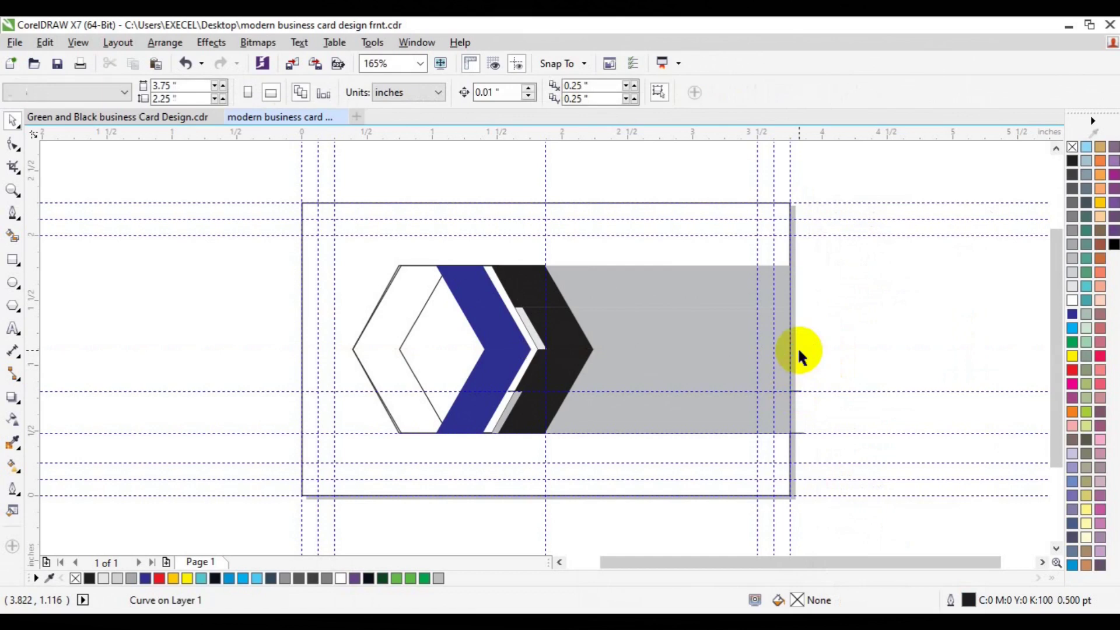
- Delete the lower two guidelines and the leftover horizontal lines near the band's bottom
click(800, 390)
right_click(799, 391)
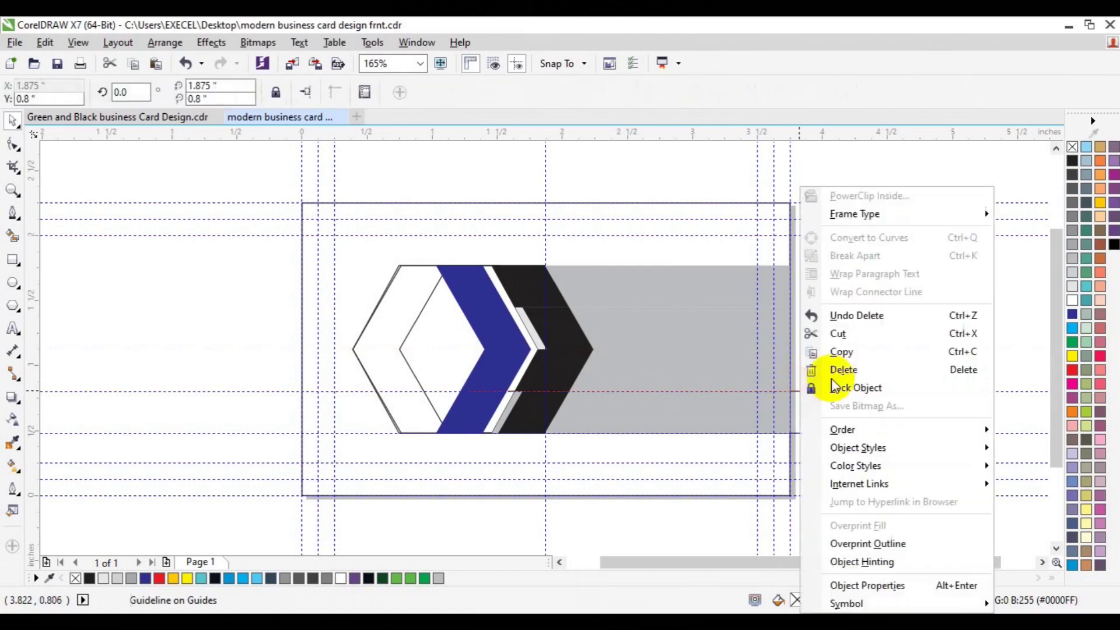
click(840, 368)
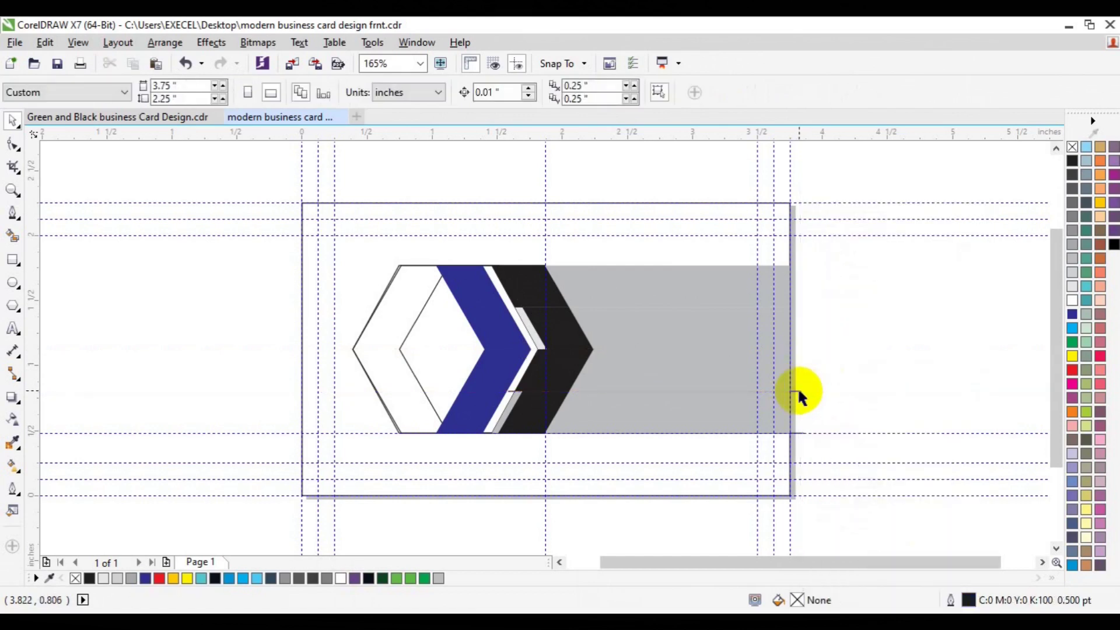
click(802, 433)
right_click(802, 433)
click(867, 372)
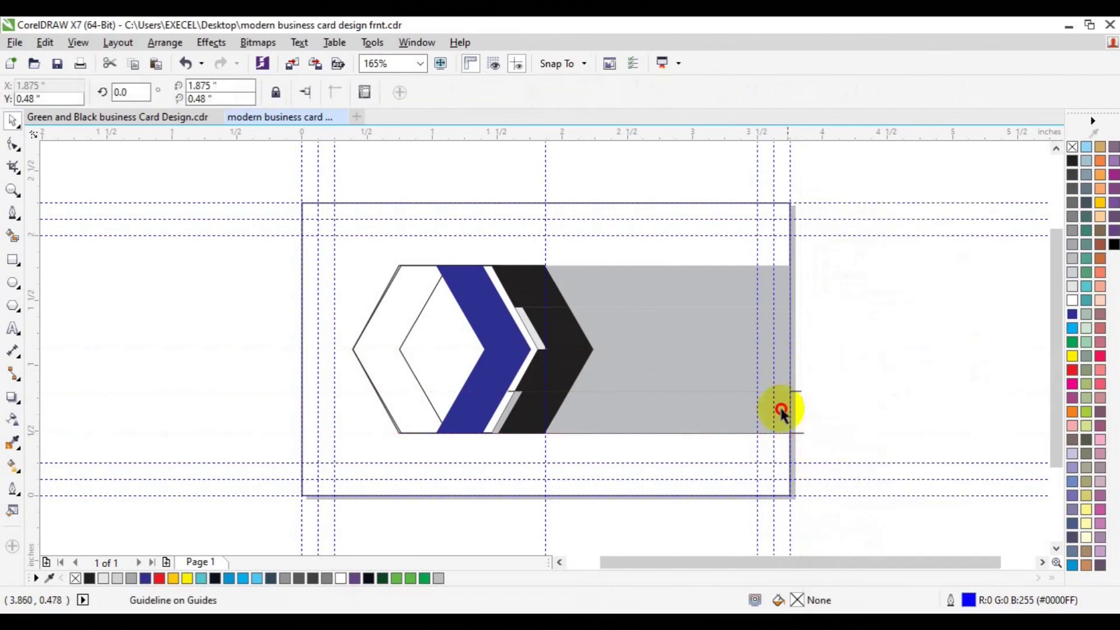
click(795, 391)
click(799, 435)
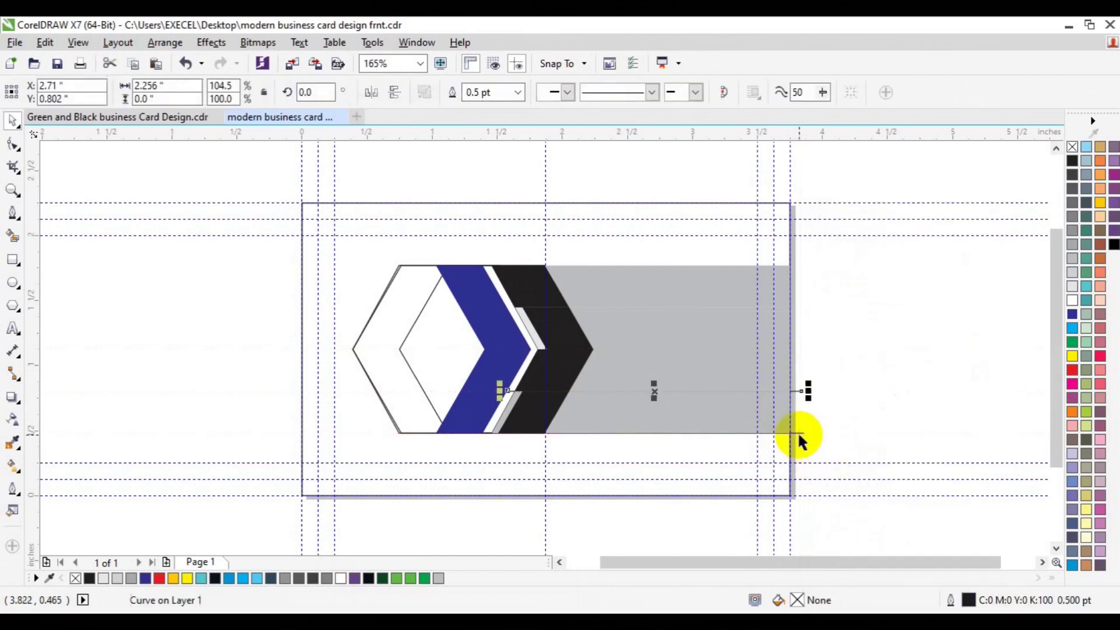
shift+click(798, 435)
key(Delete)
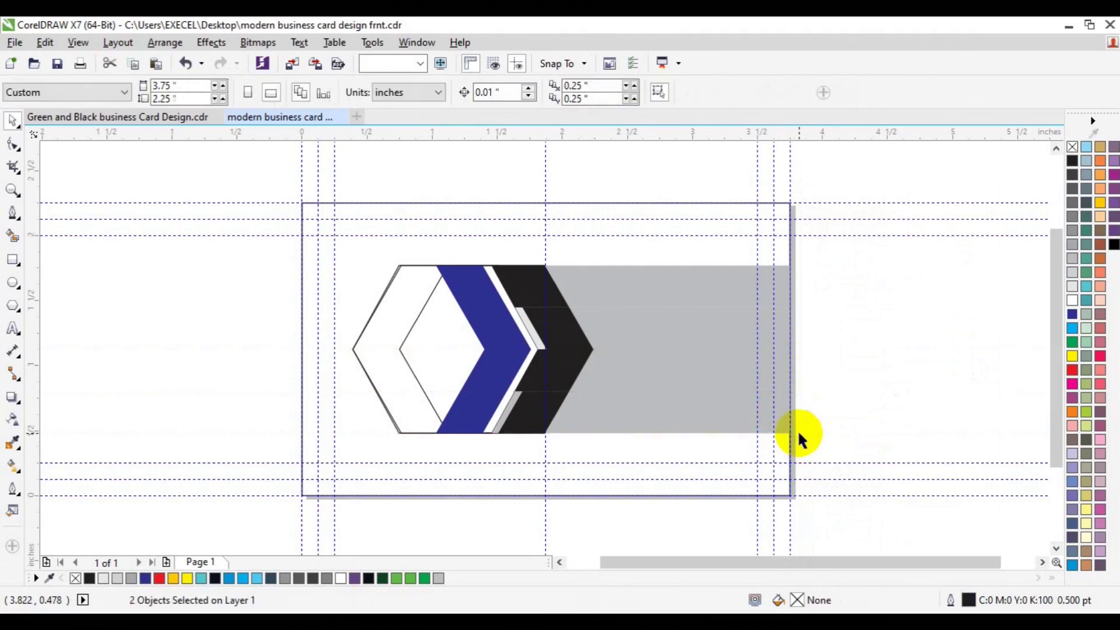
- Fill the band's second and fourth strips dark teal, then duplicate the blue chevron
click(742, 405)
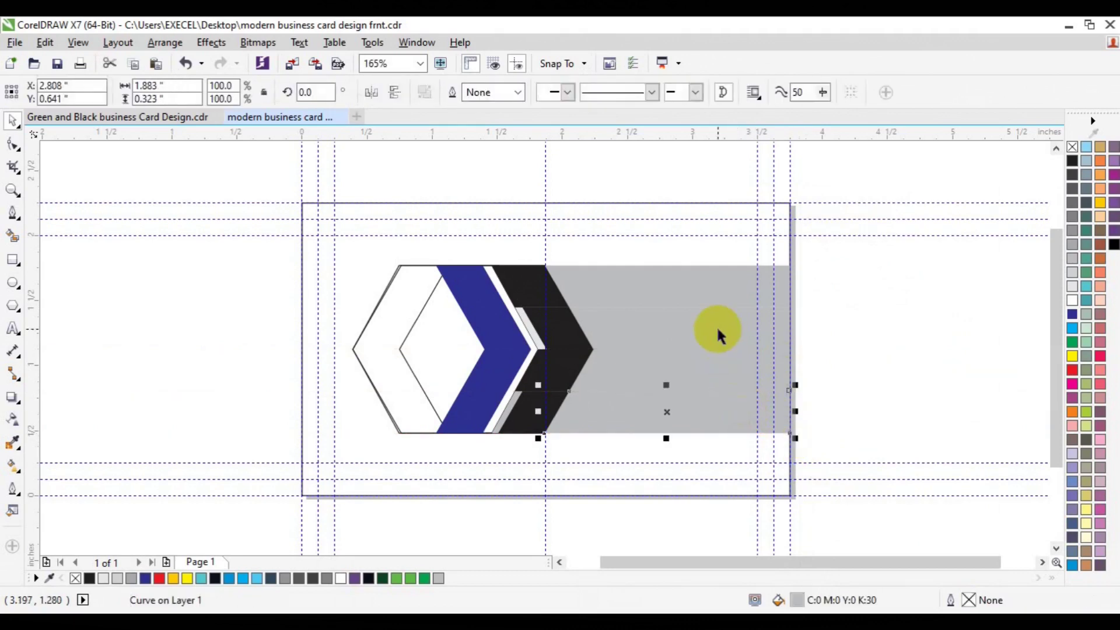
click(1084, 214)
click(926, 376)
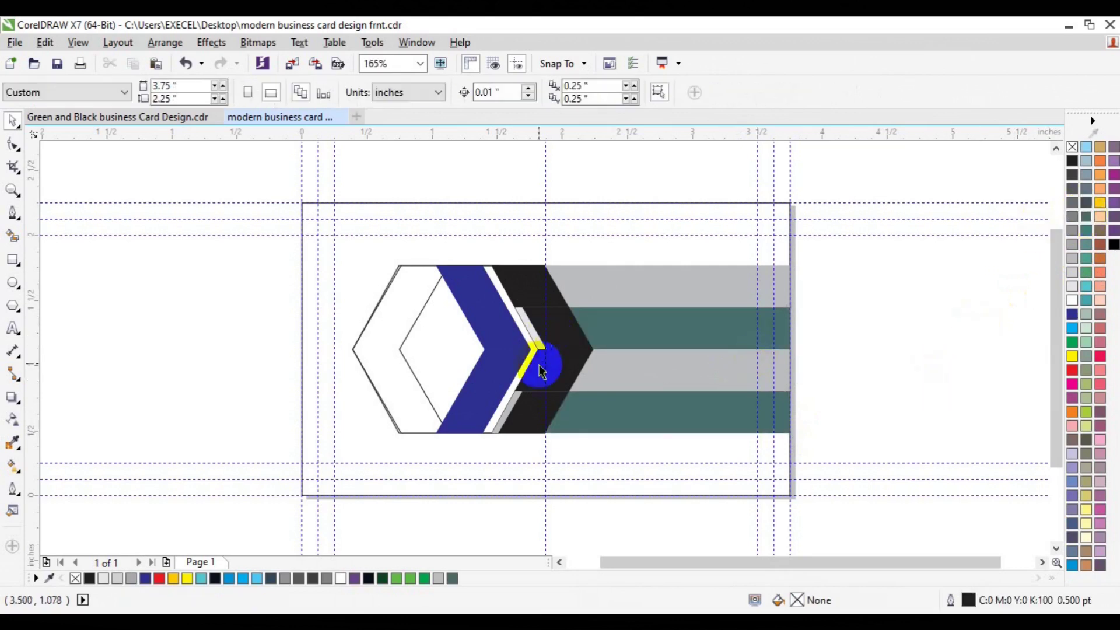
click(493, 354)
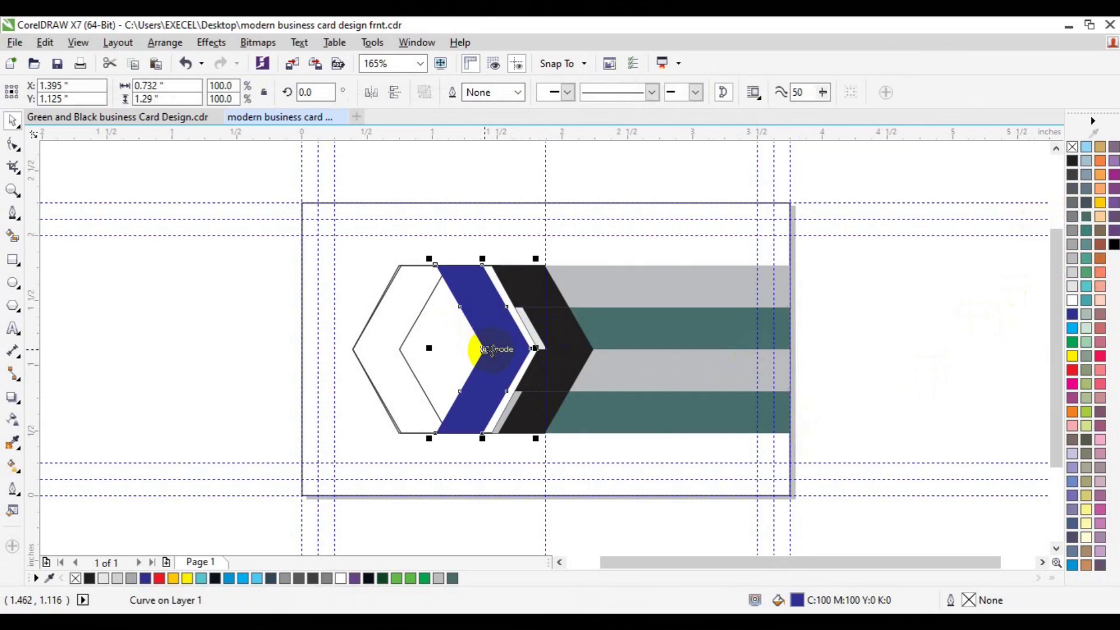
key(ctrl+d)
- Move the blue chevron copy onto the hexagon beside the original chevron
mouse_move(493, 357)
mouse_down()
mouse_move(558, 350)
mouse_move(439, 366)
mouse_up()
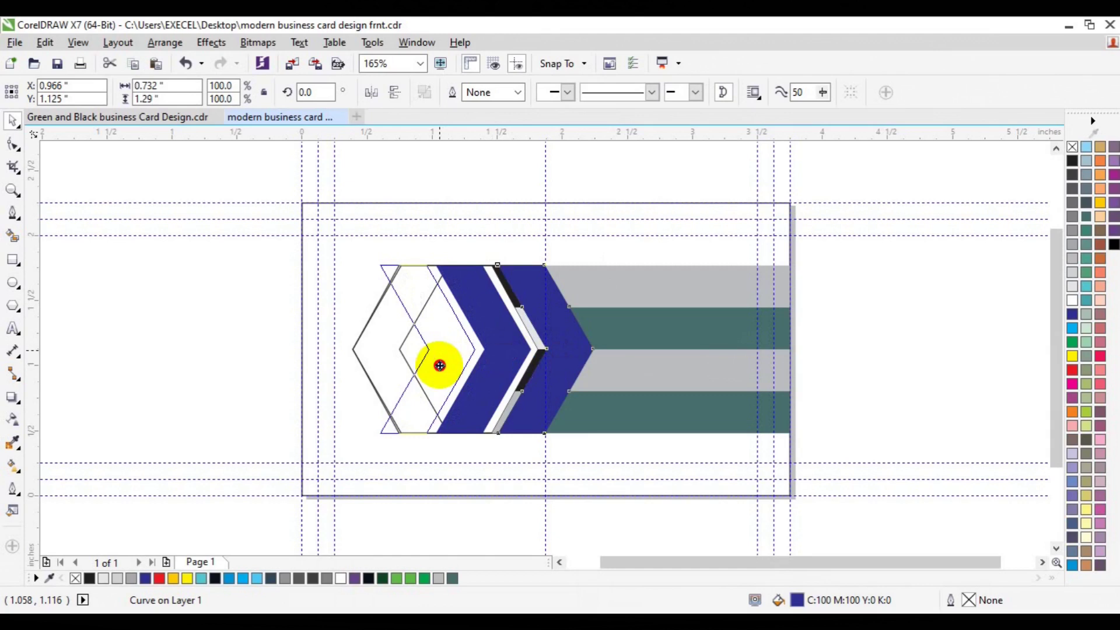
drag(439, 366, 439, 367)
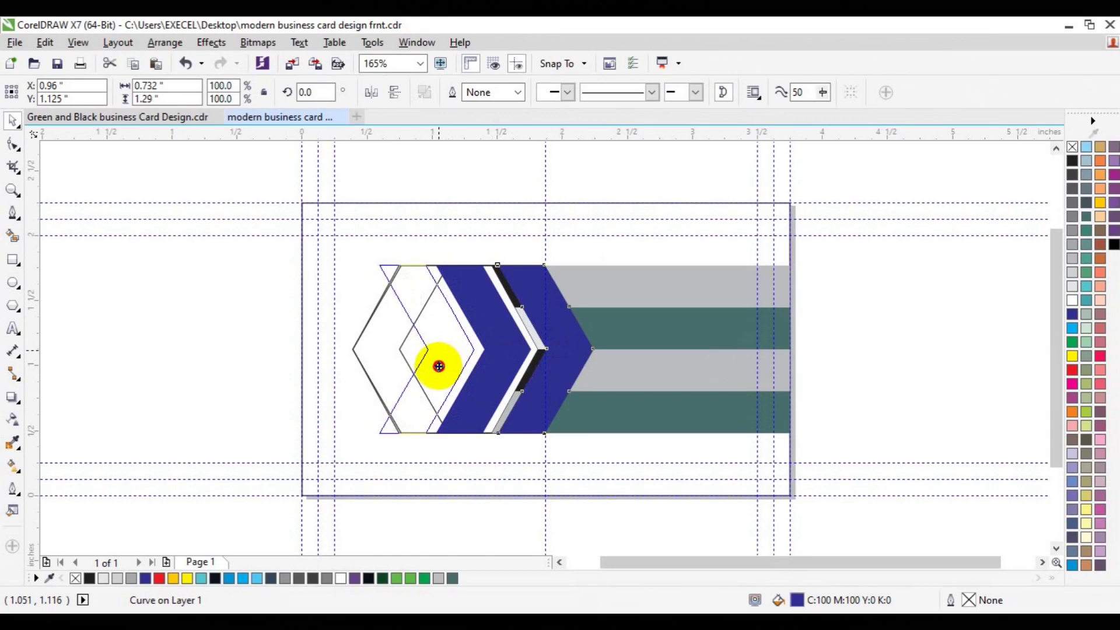
drag(438, 367, 439, 366)
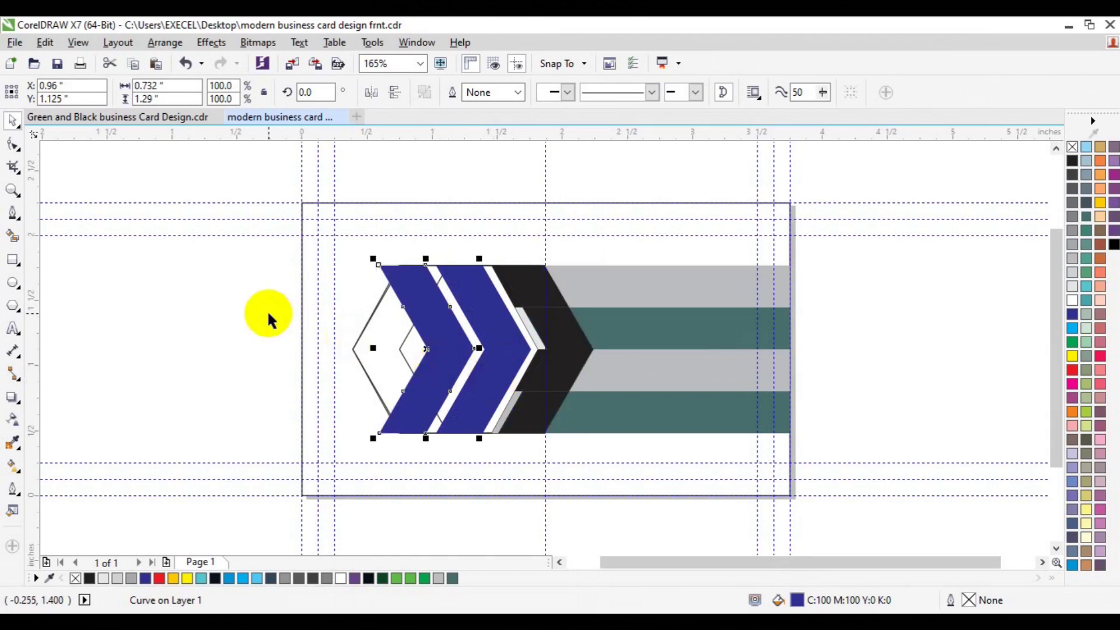
- Select and remove the hexagon outline, then select the left blue chevron
click(388, 362)
click(395, 365)
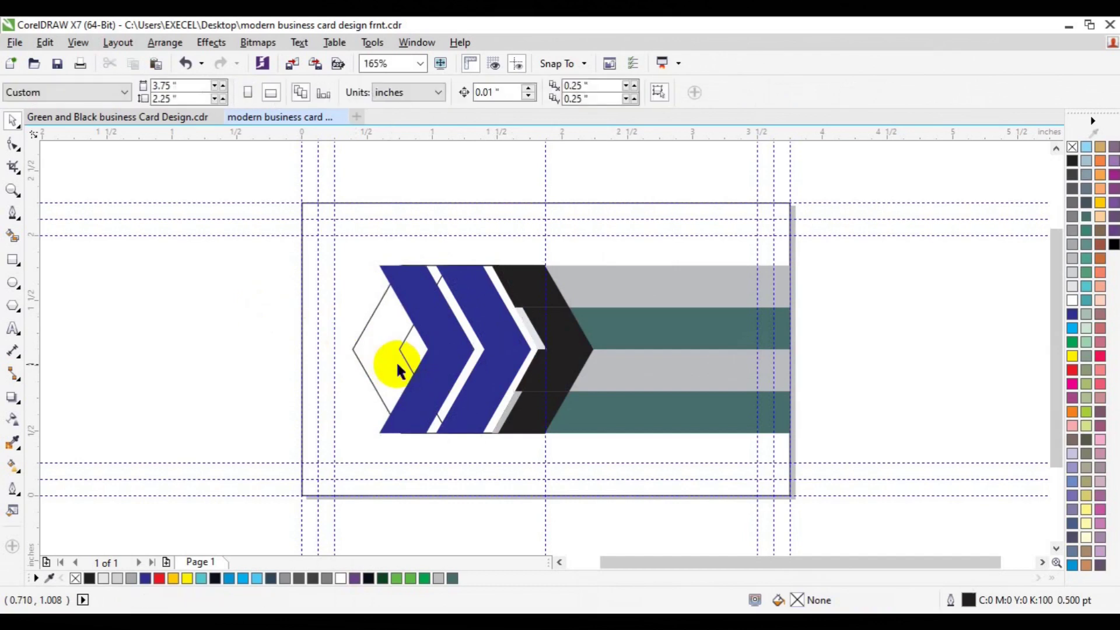
click(407, 371)
click(407, 371)
click(399, 368)
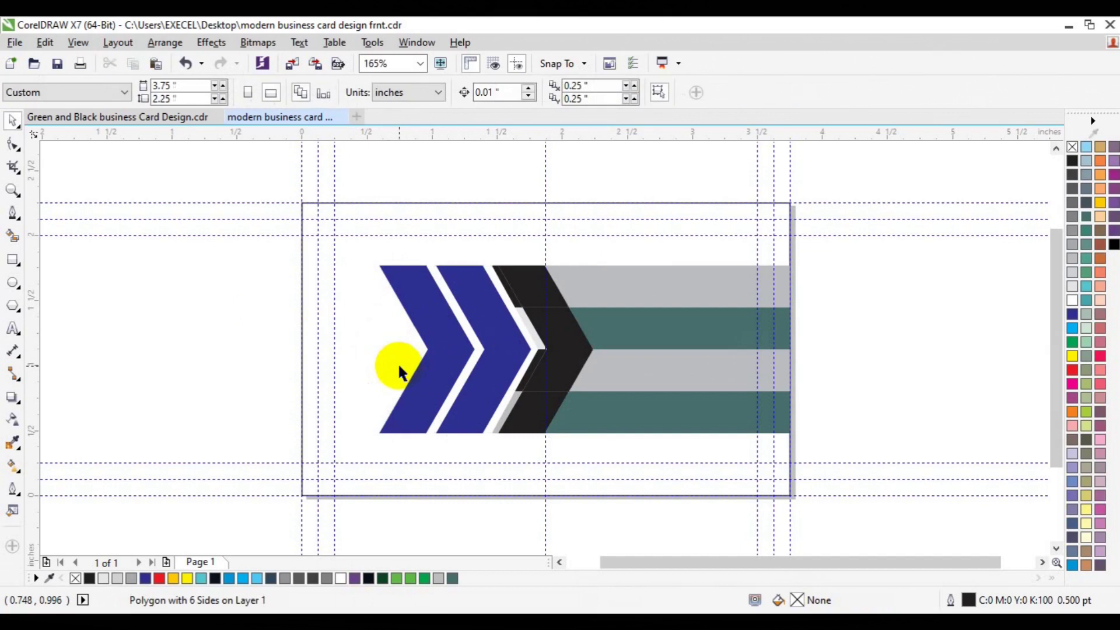
click(420, 373)
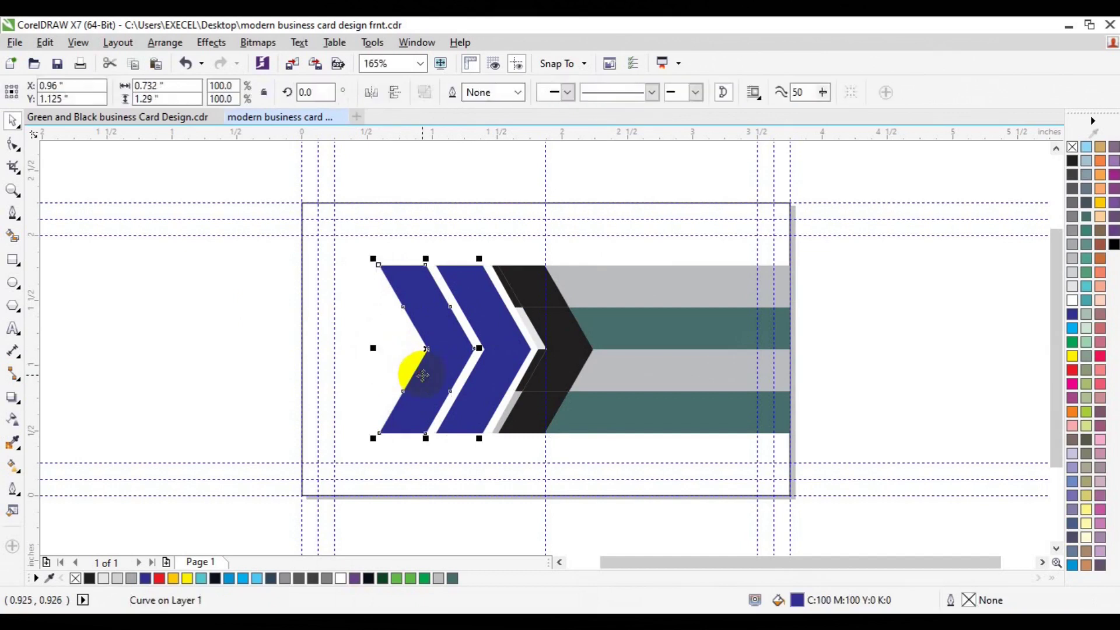
- Delete the chevron's notch nodes and stretch its left edge to the card border
click(13, 144)
double_click(429, 350)
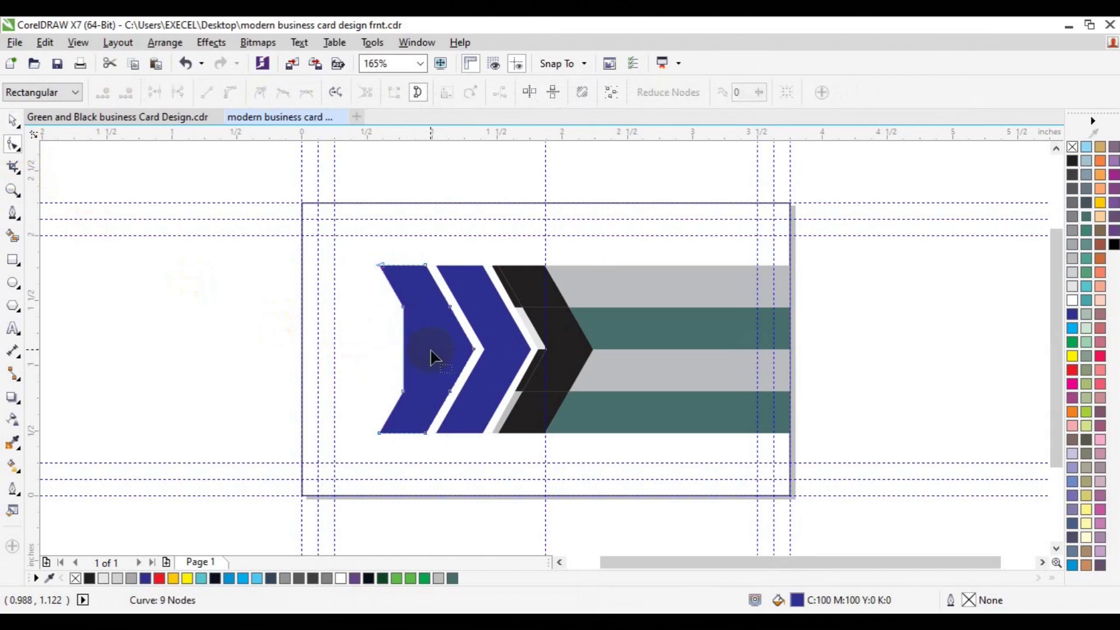
double_click(403, 392)
click(403, 307)
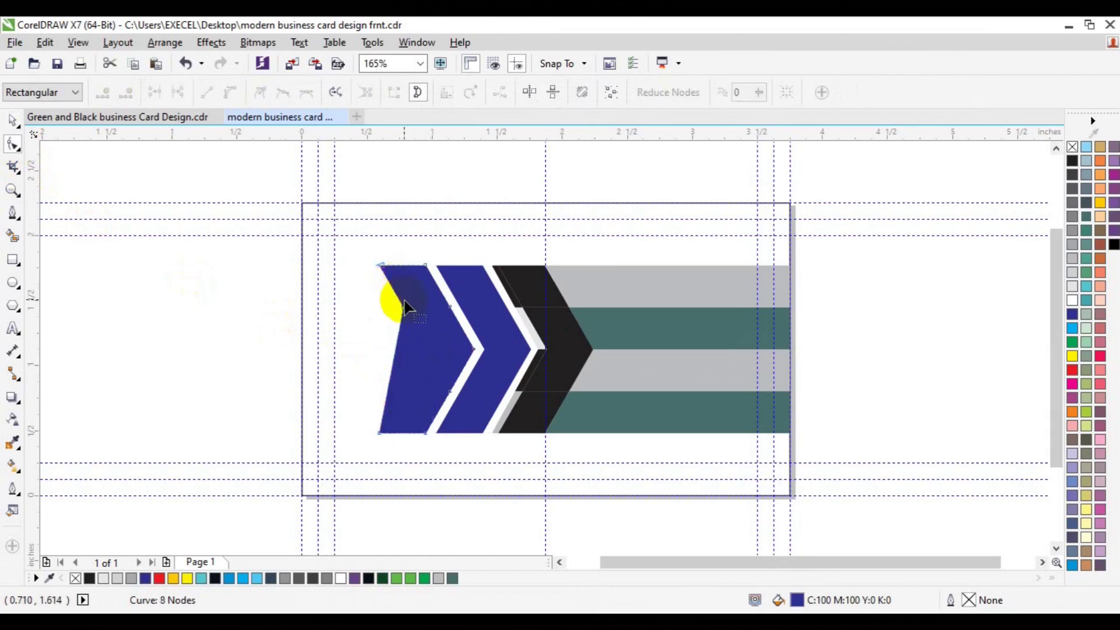
key(Delete)
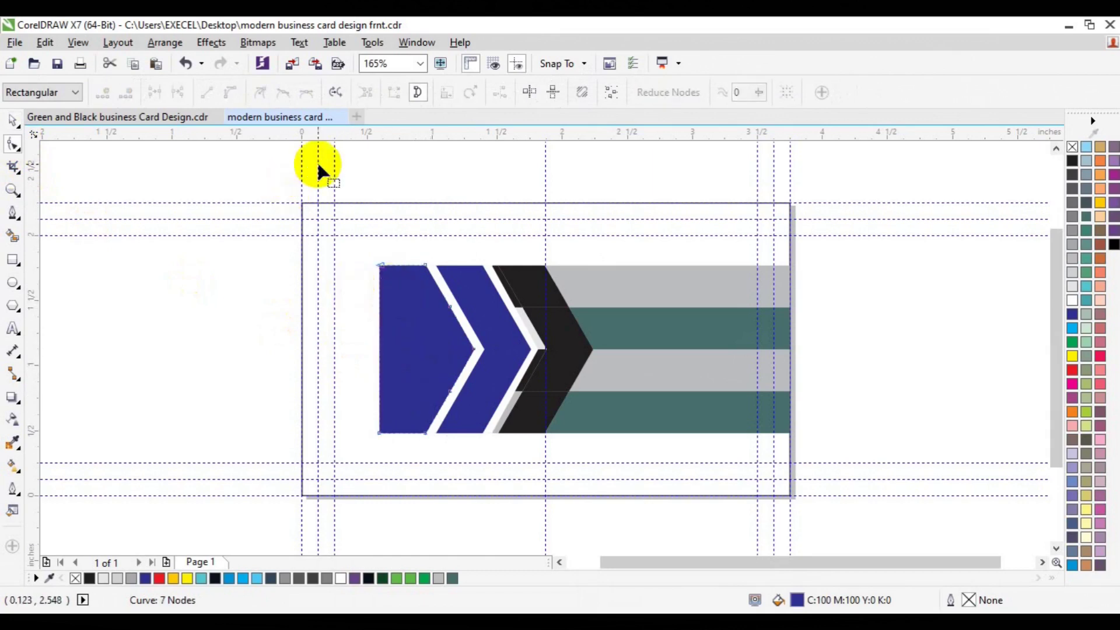
drag(358, 185, 395, 451)
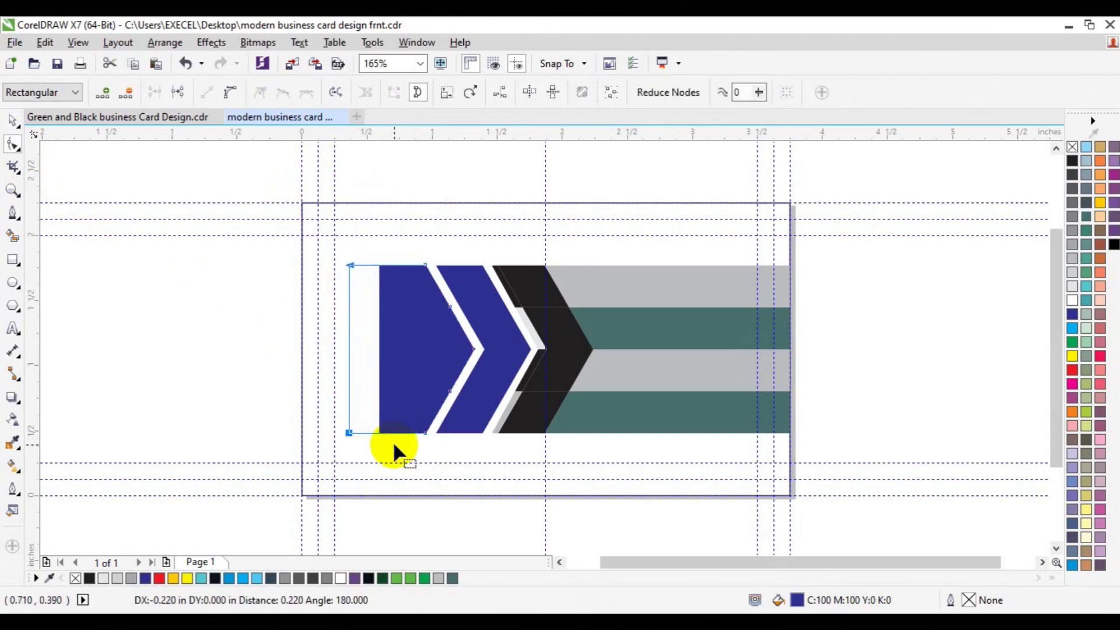
drag(393, 441, 393, 441)
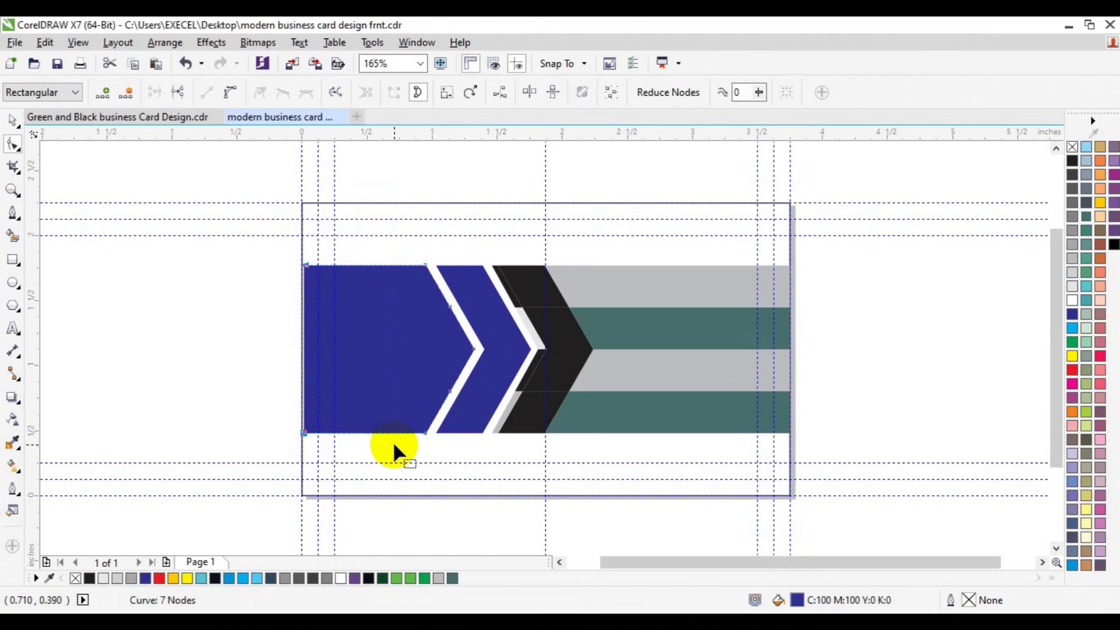
key(space)
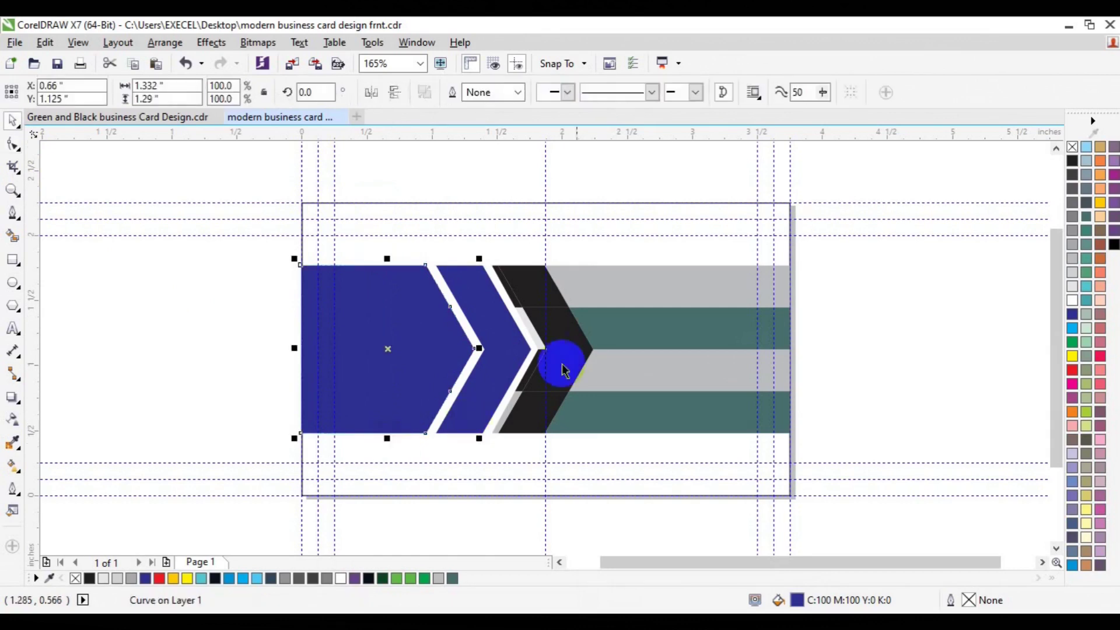
- Delete the vertical guideline and select both black chevron pieces
click(920, 365)
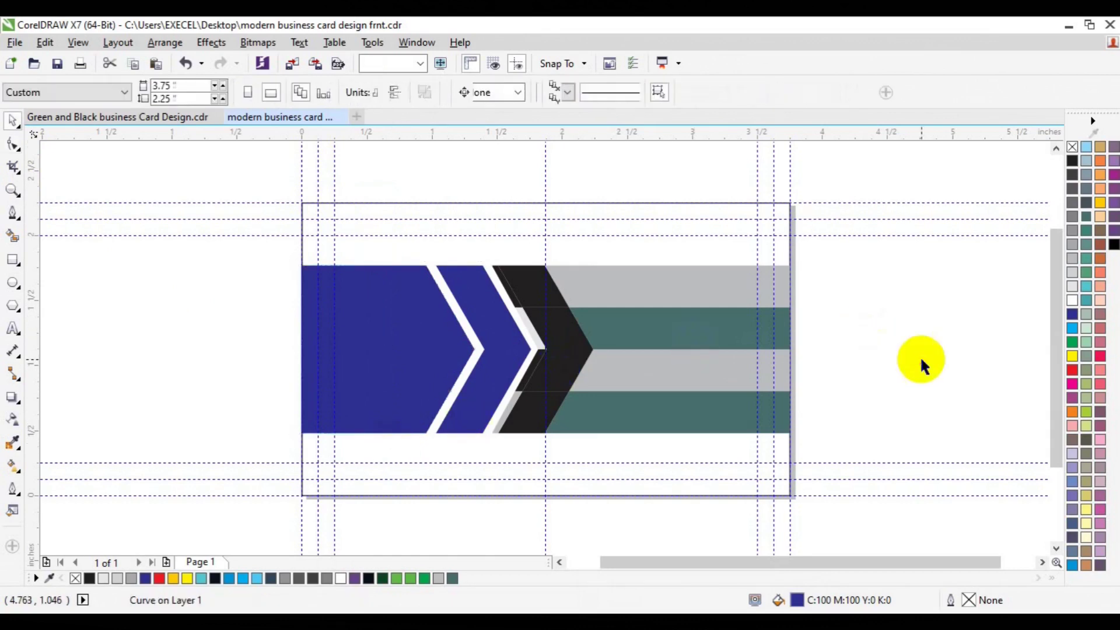
right_click(546, 445)
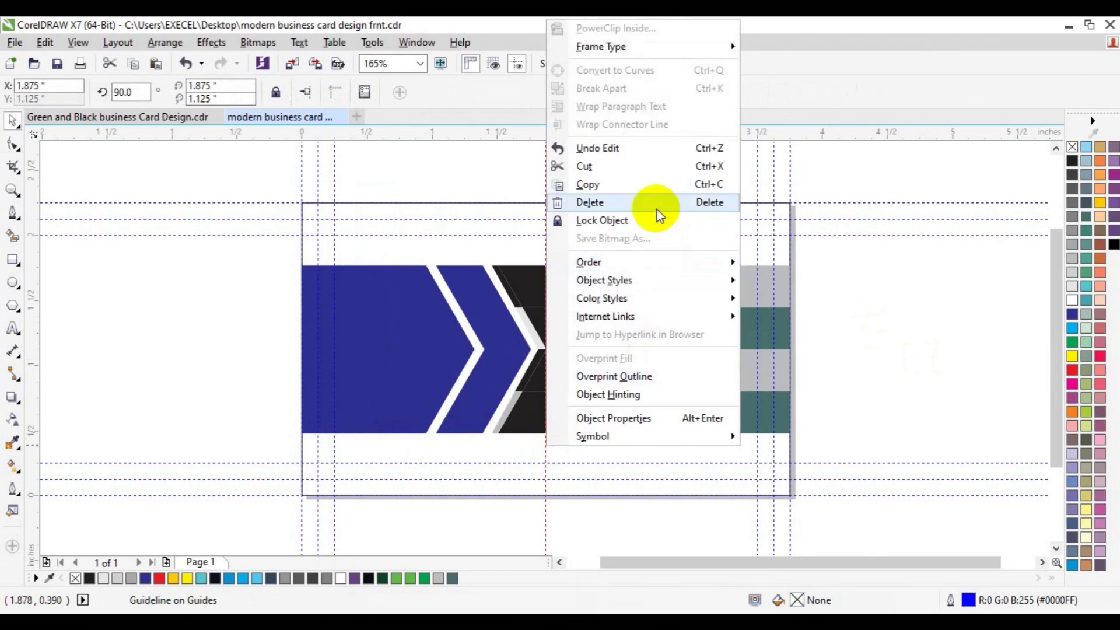
click(656, 208)
click(536, 288)
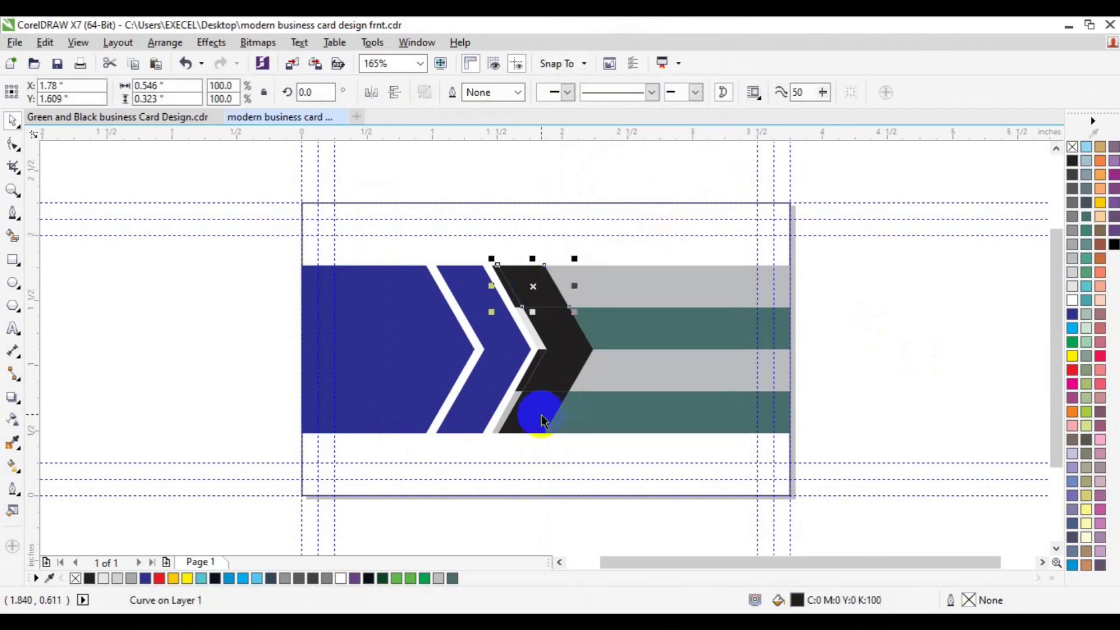
click(562, 369)
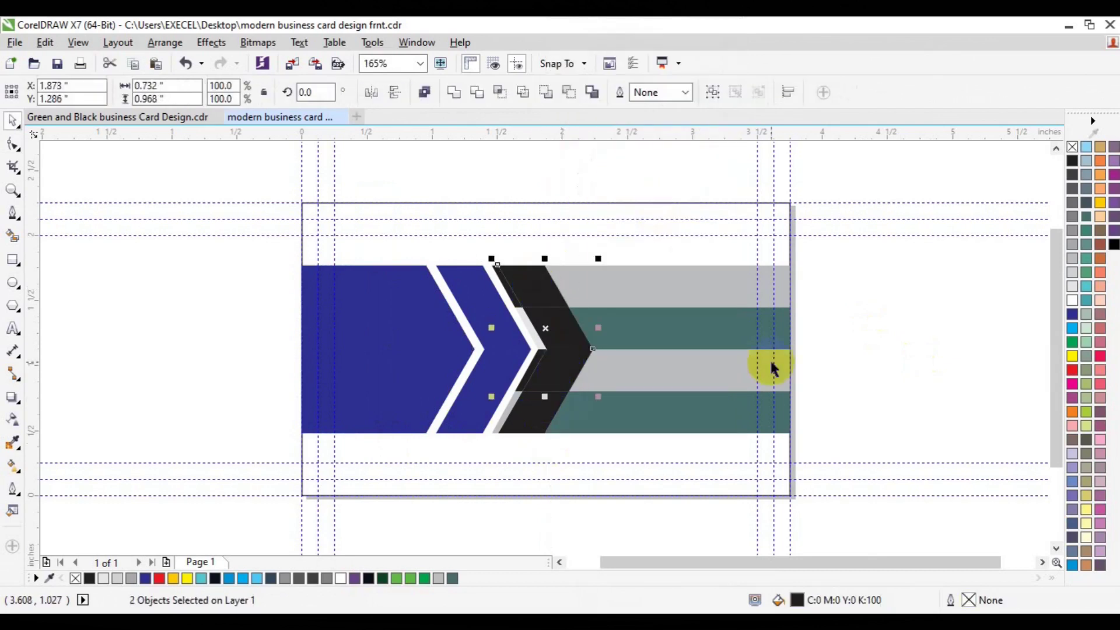
- Recolour the black chevron pieces dark slate grey and save the document
click(1083, 204)
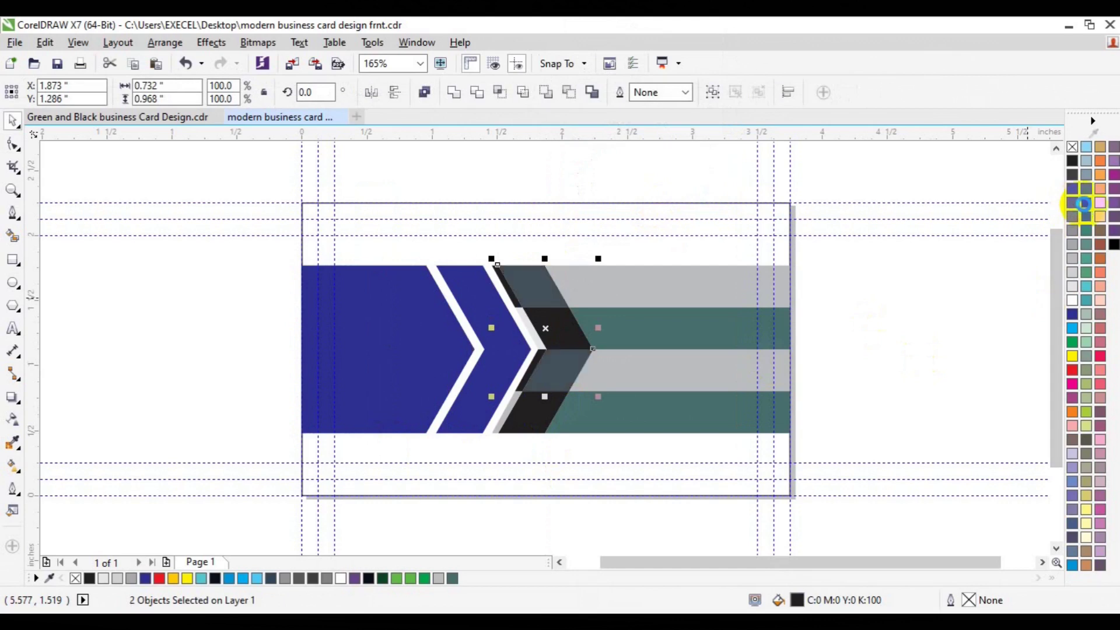
click(933, 326)
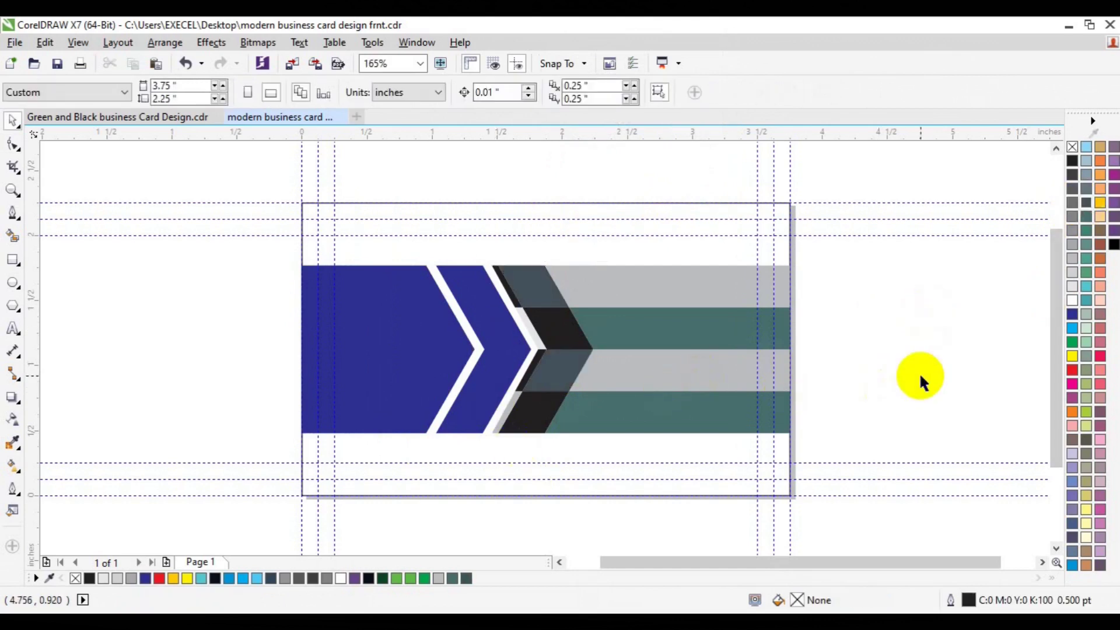
key(ctrl+s)
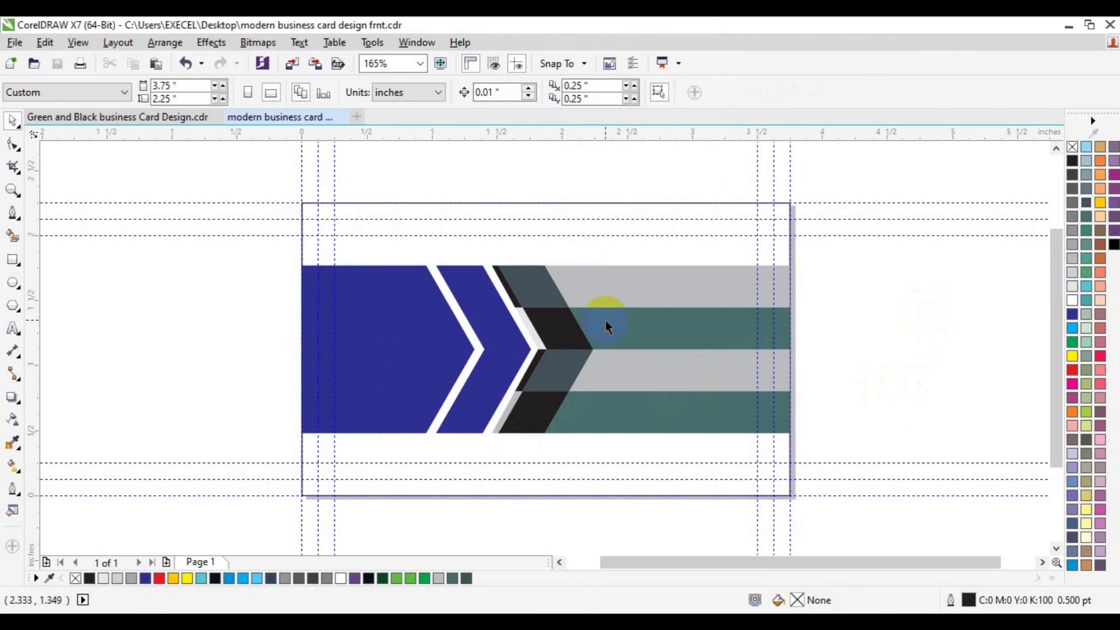
- Fill the card's background rectangle with a very dark navy colour
click(395, 345)
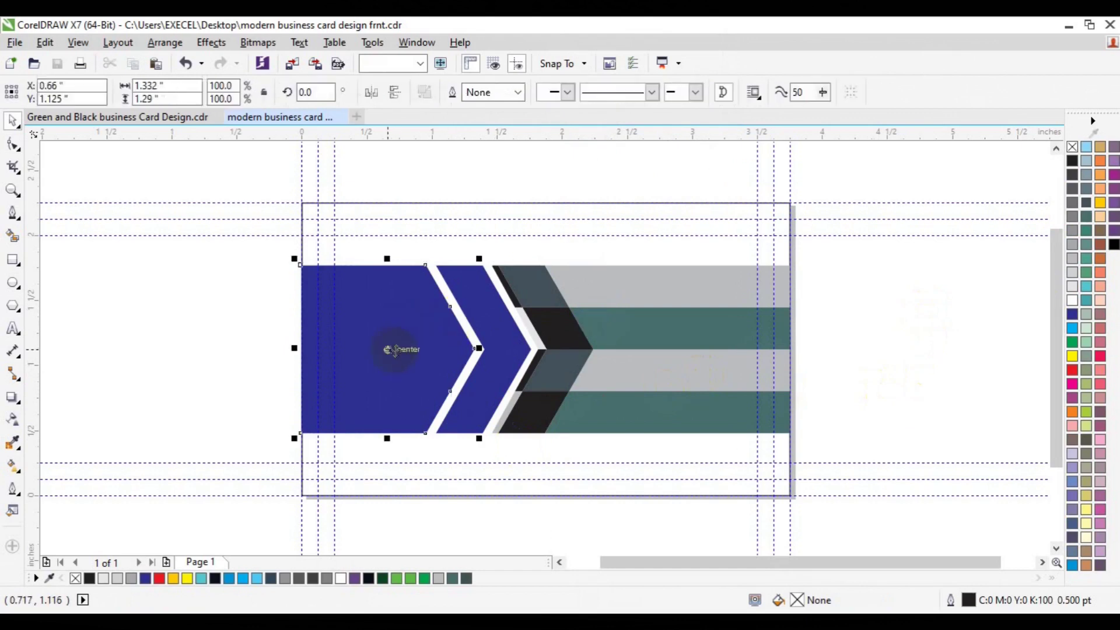
click(351, 251)
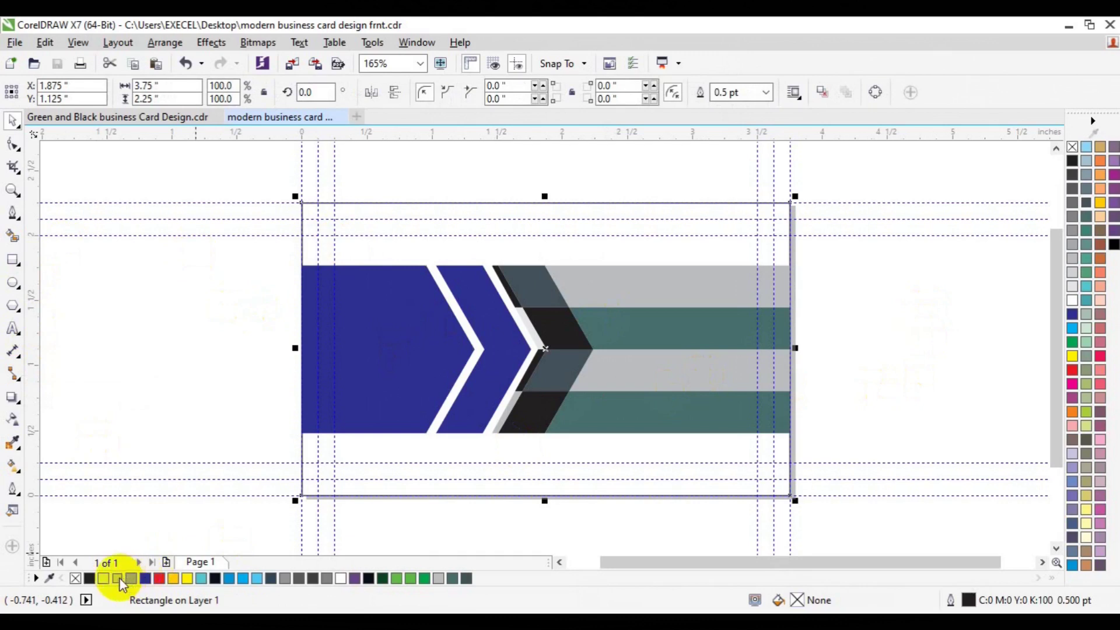
click(1073, 398)
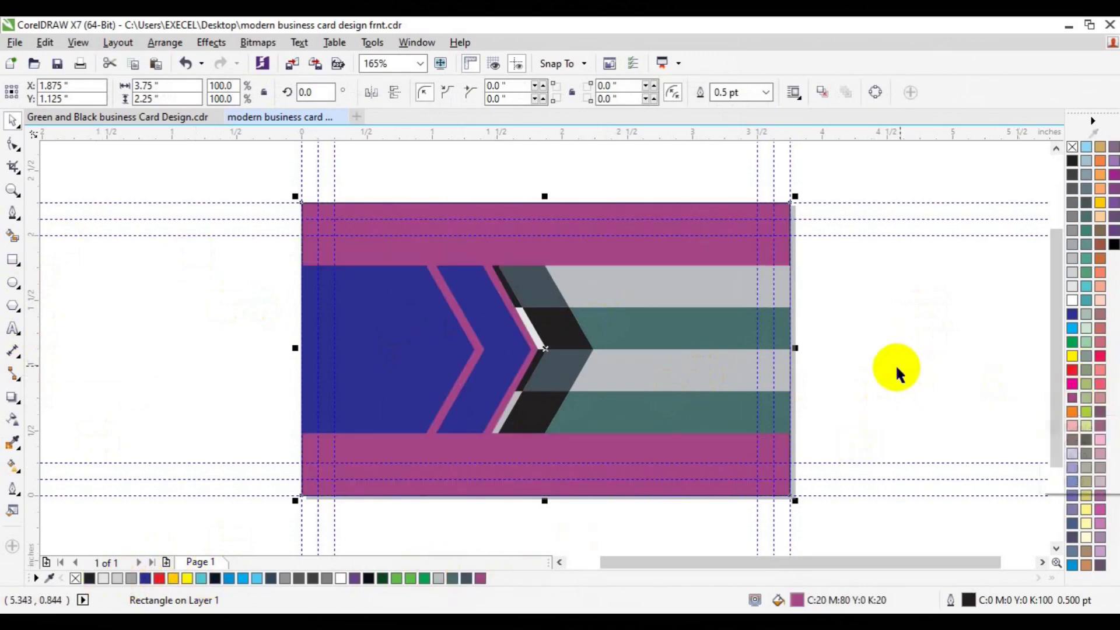
double_click(798, 601)
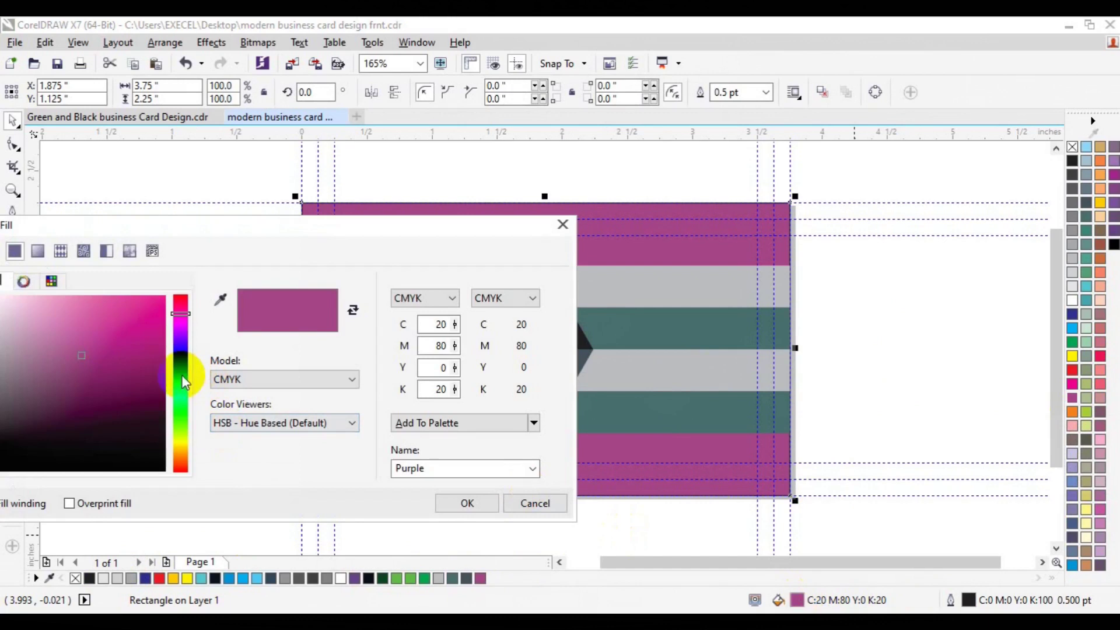
click(182, 375)
click(155, 430)
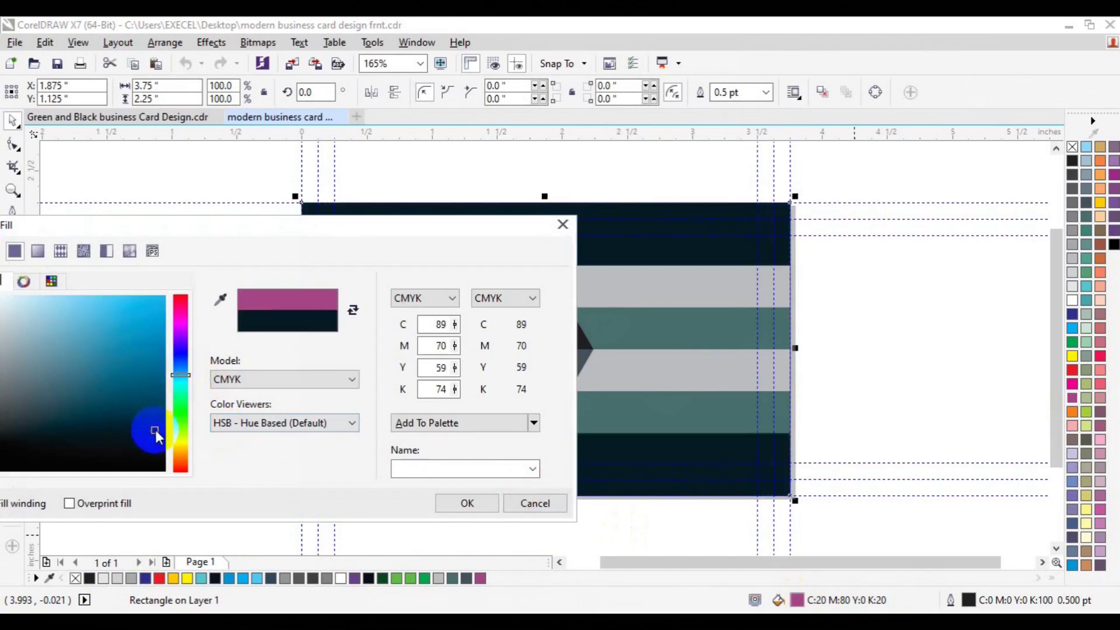
click(467, 503)
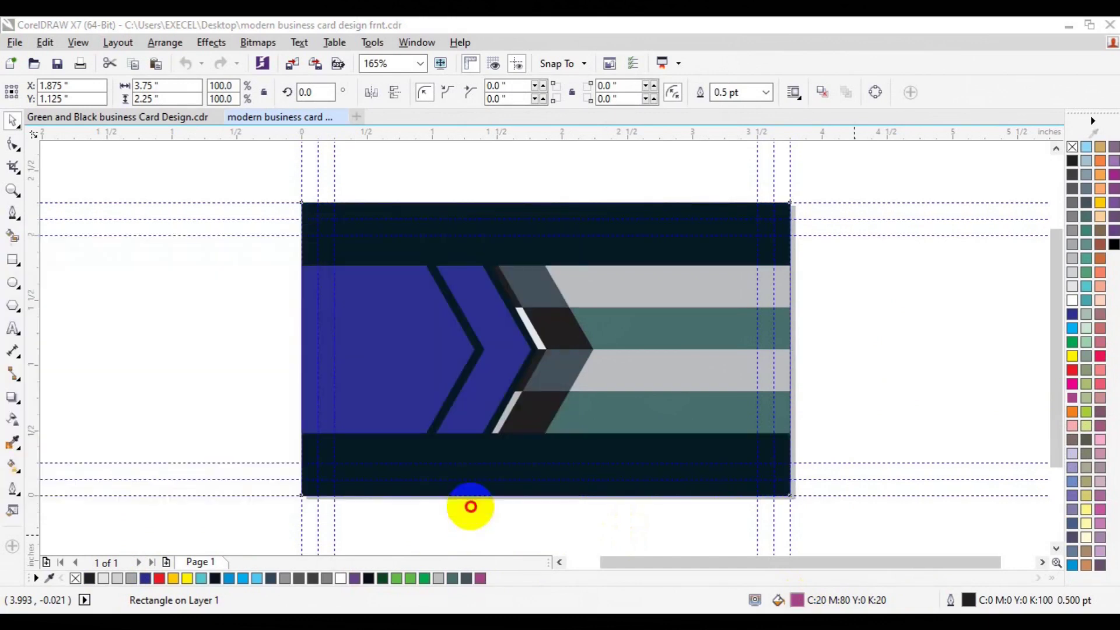
click(933, 368)
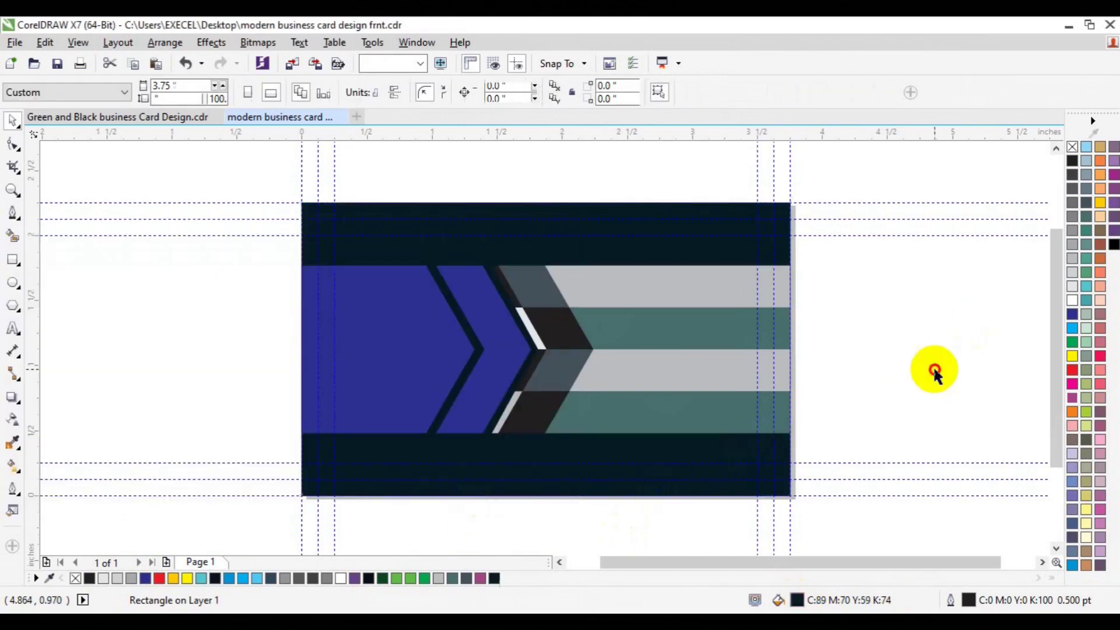
- Fill the left blue band red and both diagonal stripes white
click(411, 377)
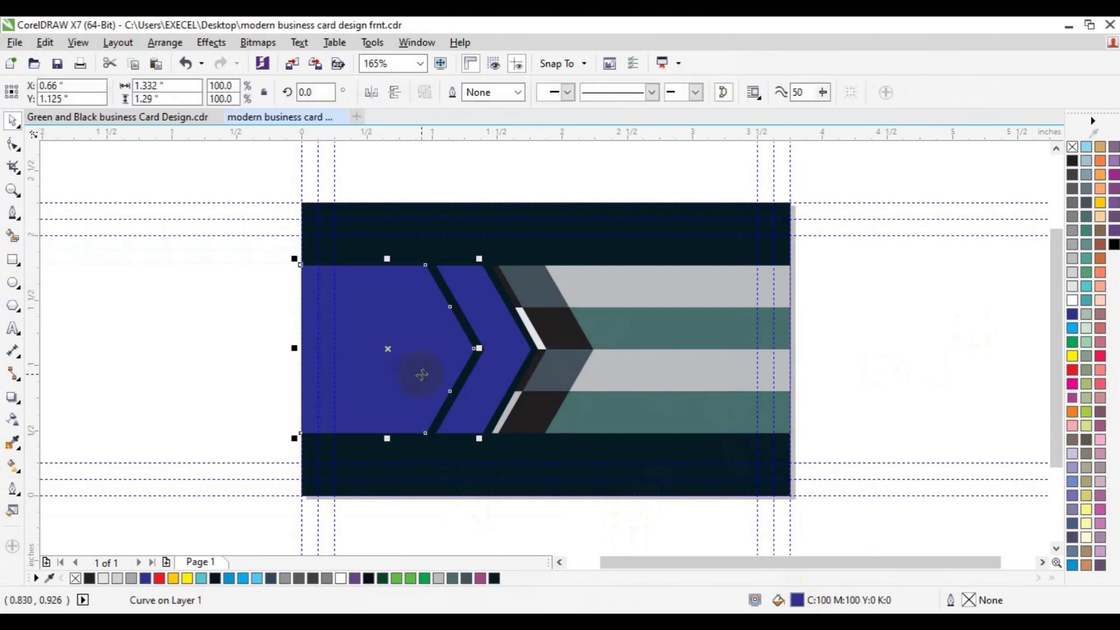
click(1073, 370)
click(904, 358)
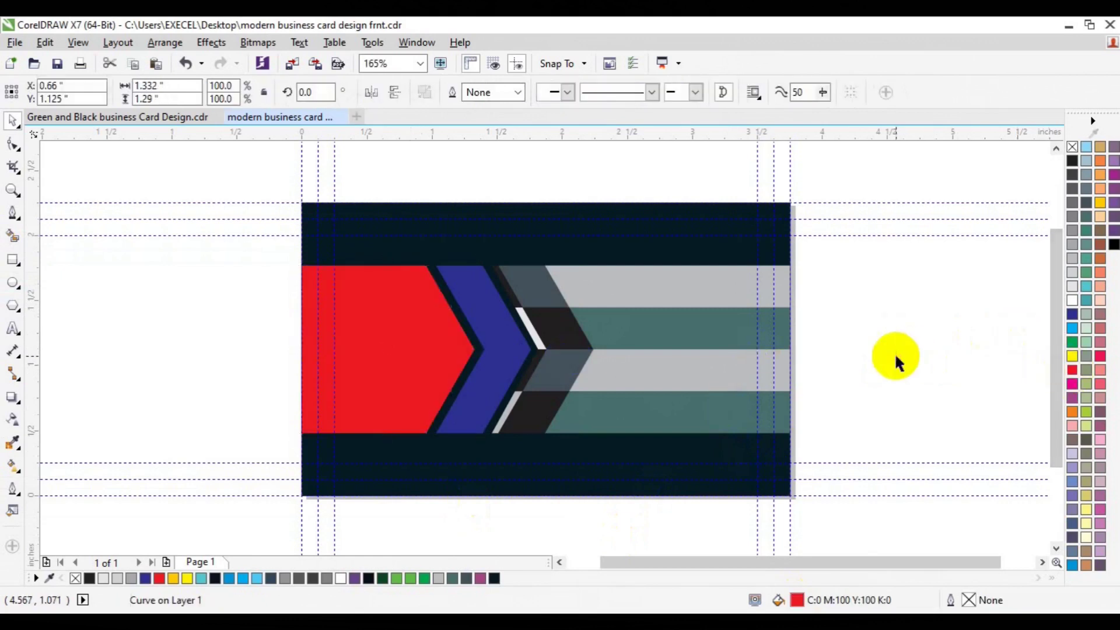
click(540, 346)
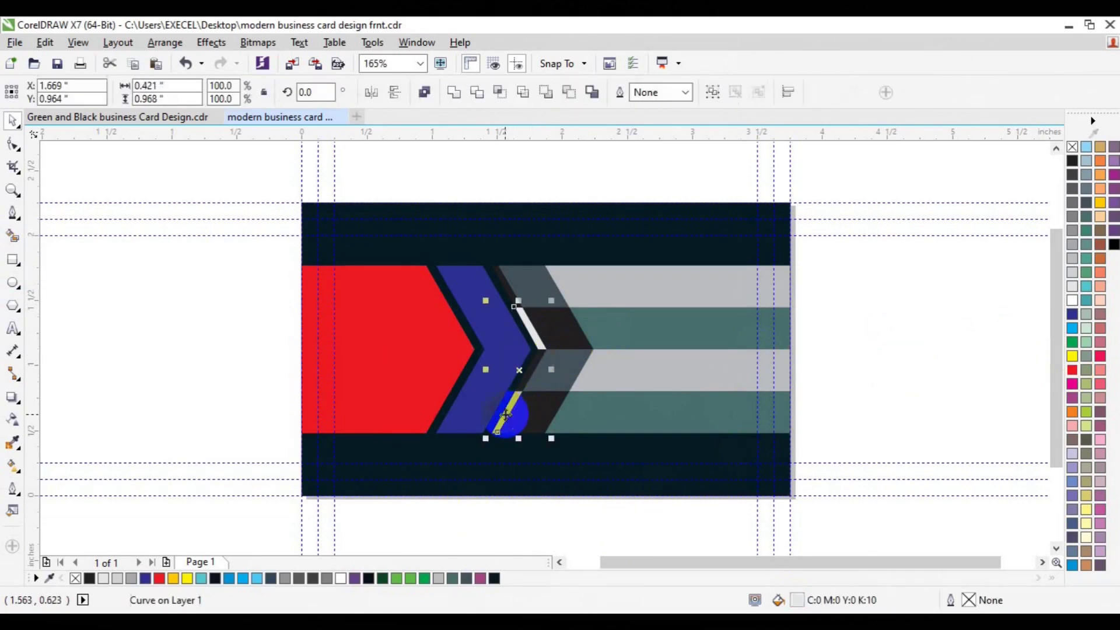
shift+click(506, 415)
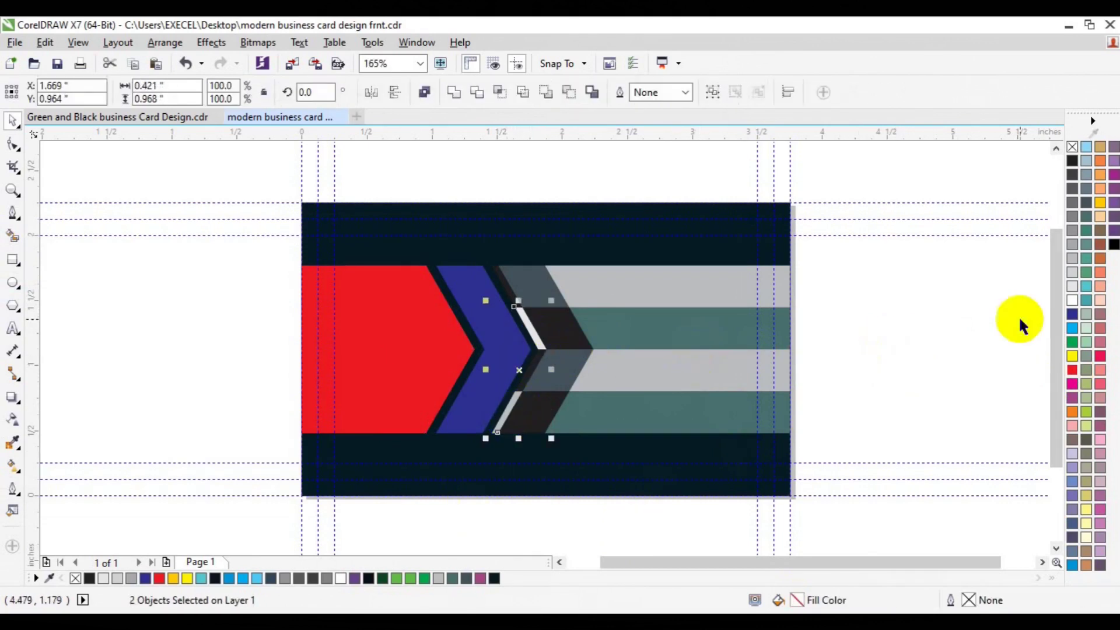
click(1072, 299)
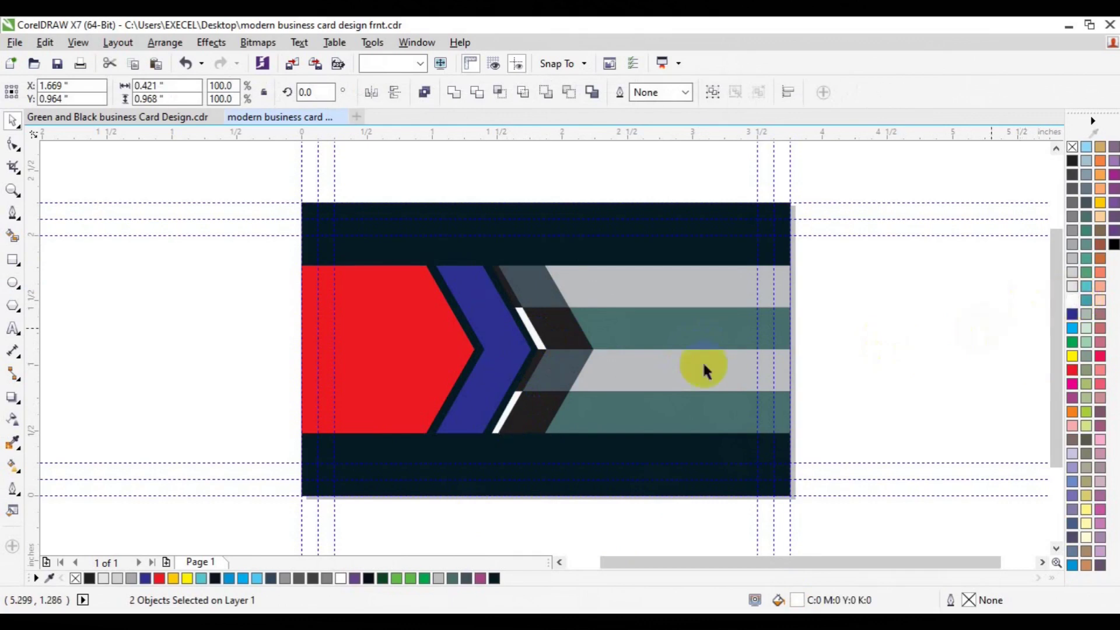
click(638, 330)
- Give the two dark chevron wedges a dark red and both teal stripes red
click(558, 343)
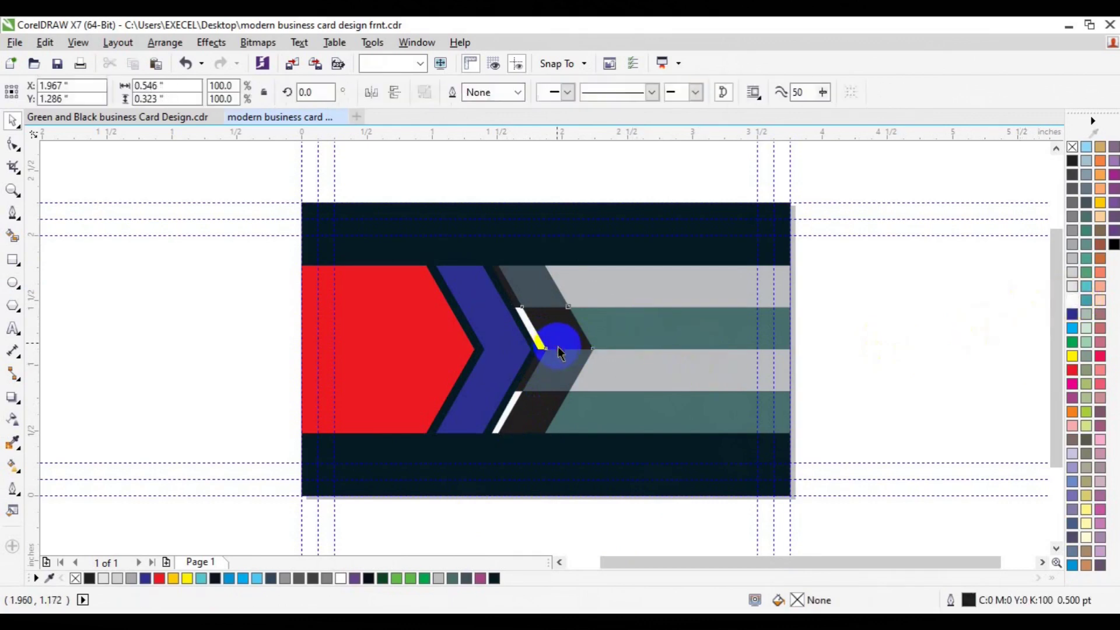
shift+click(529, 417)
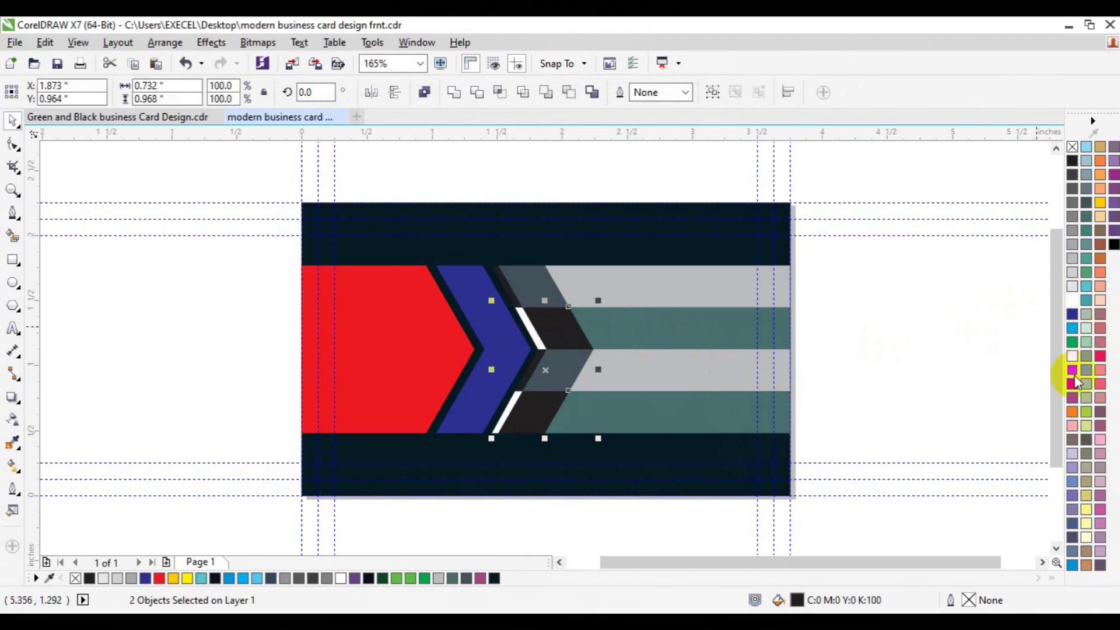
drag(1073, 372, 1062, 401)
click(664, 338)
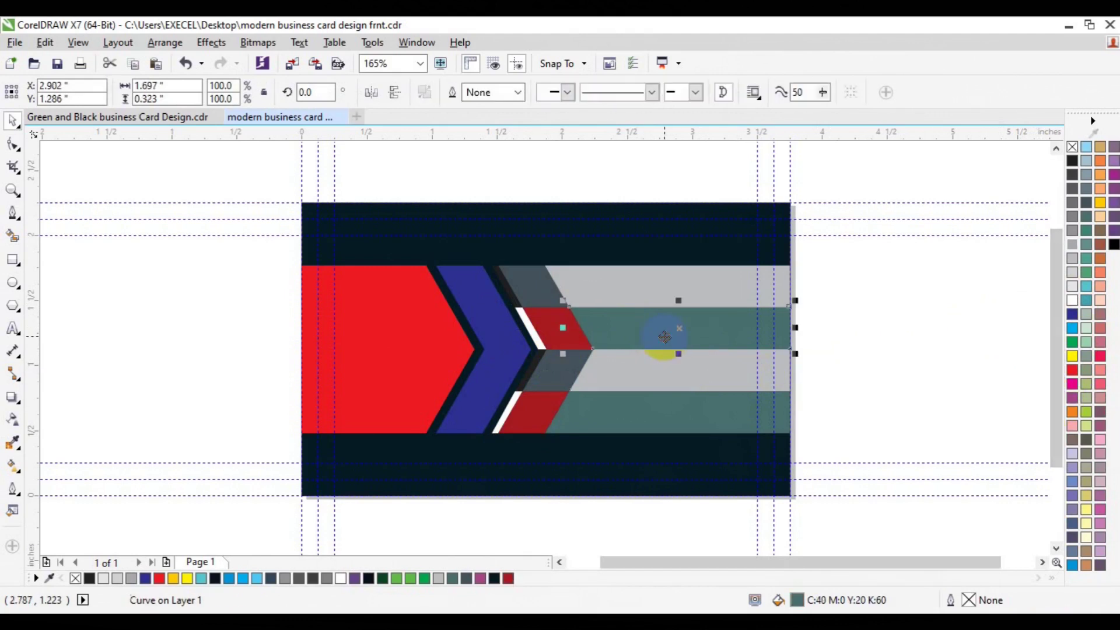
shift+click(637, 422)
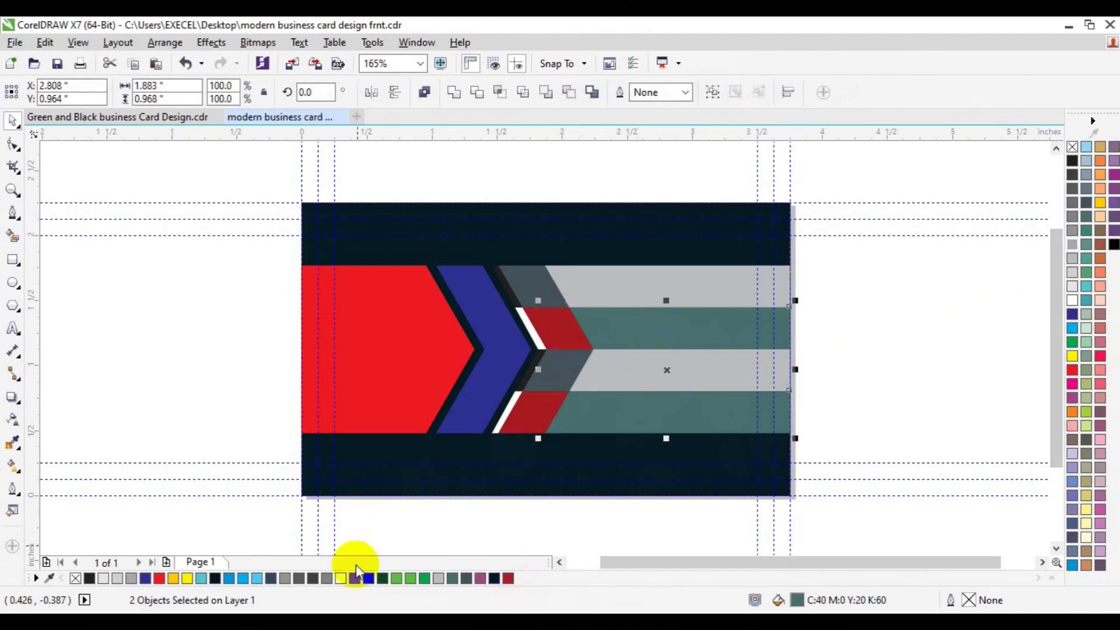
click(159, 579)
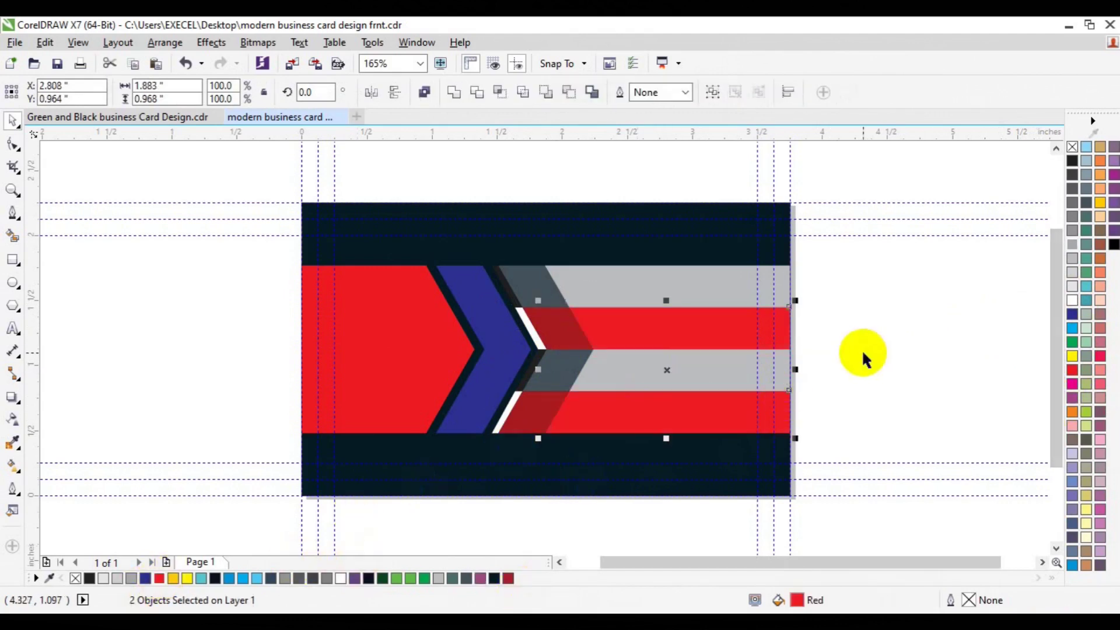
click(863, 354)
click(554, 300)
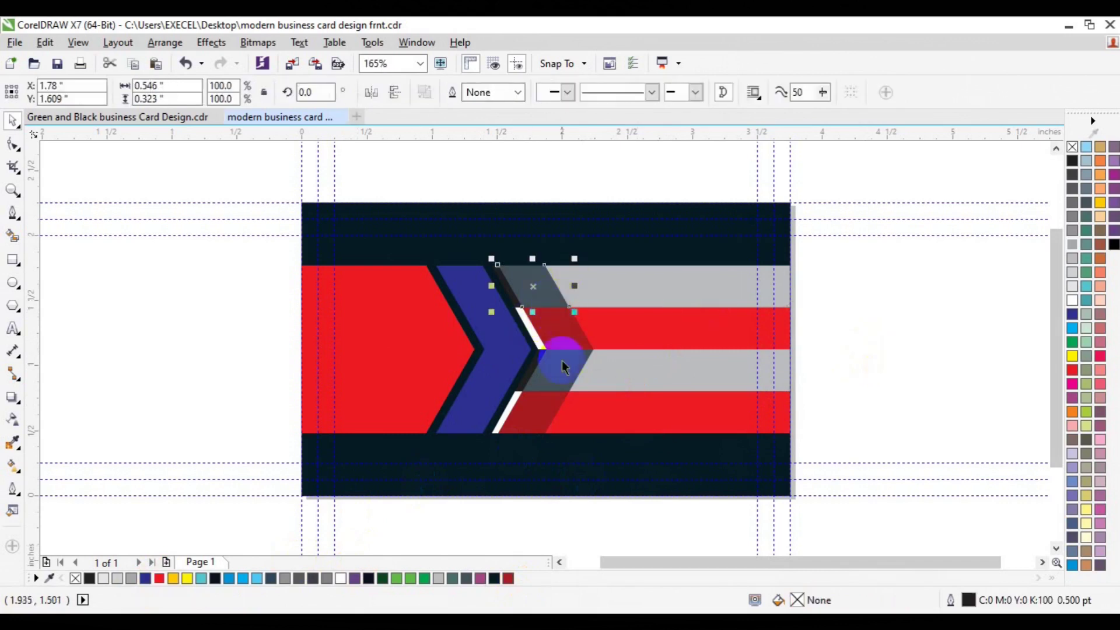
- Fill the two grey chevron pieces red and the two grey stripes white
shift+click(562, 365)
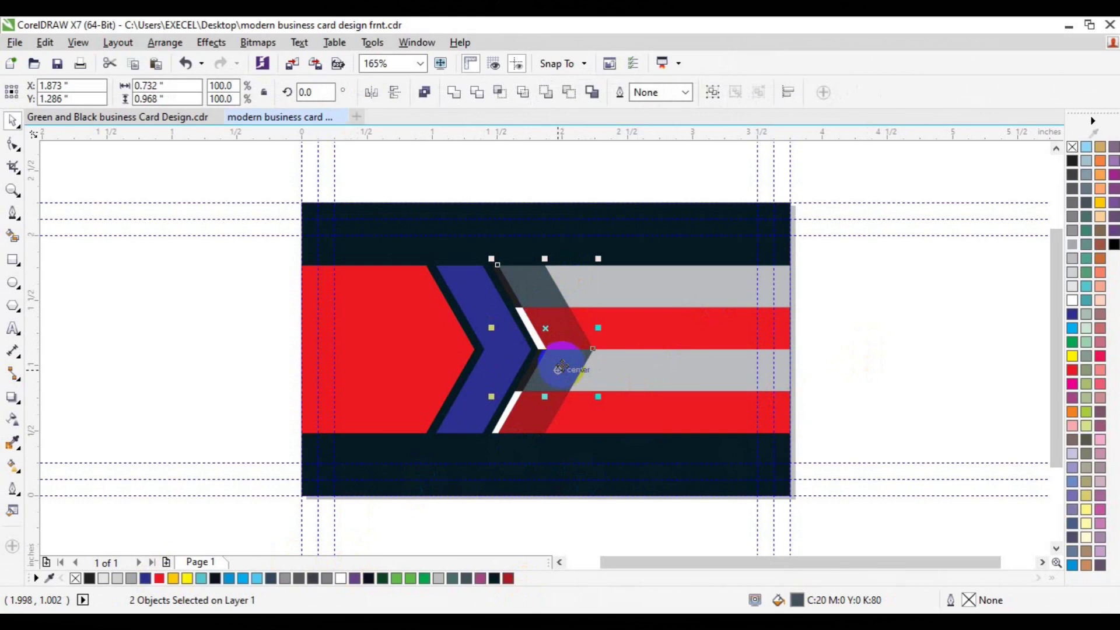
click(160, 578)
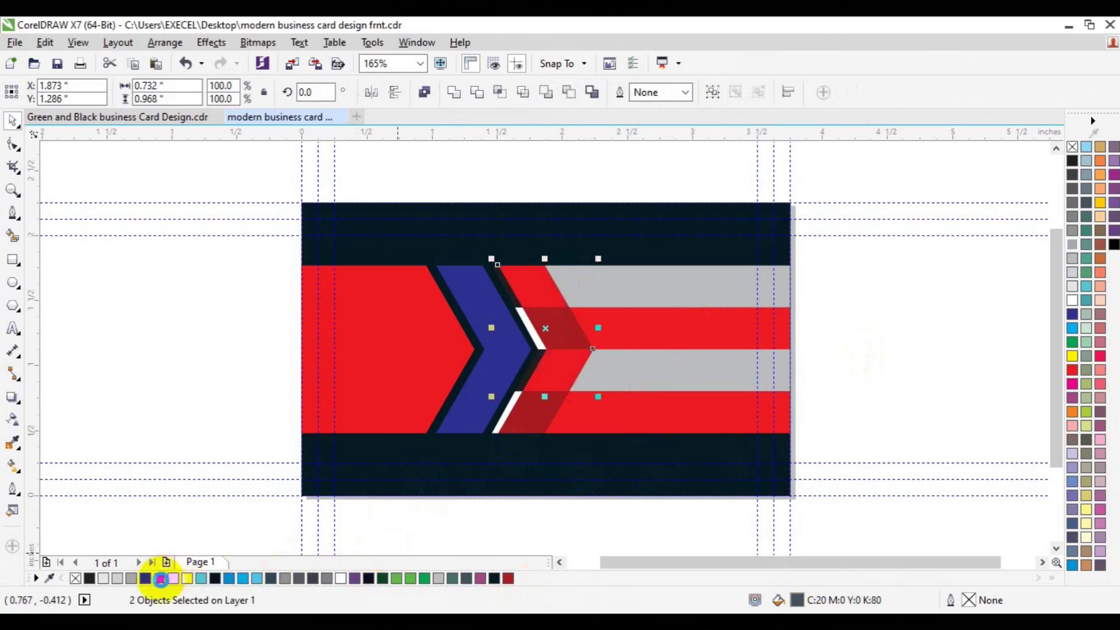
click(867, 357)
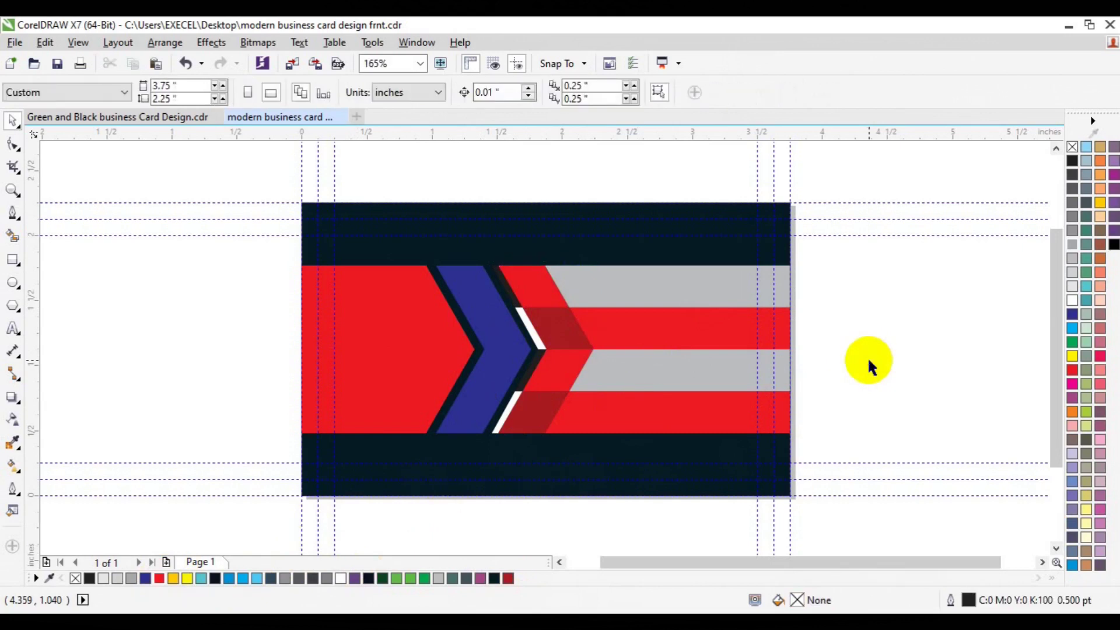
click(716, 286)
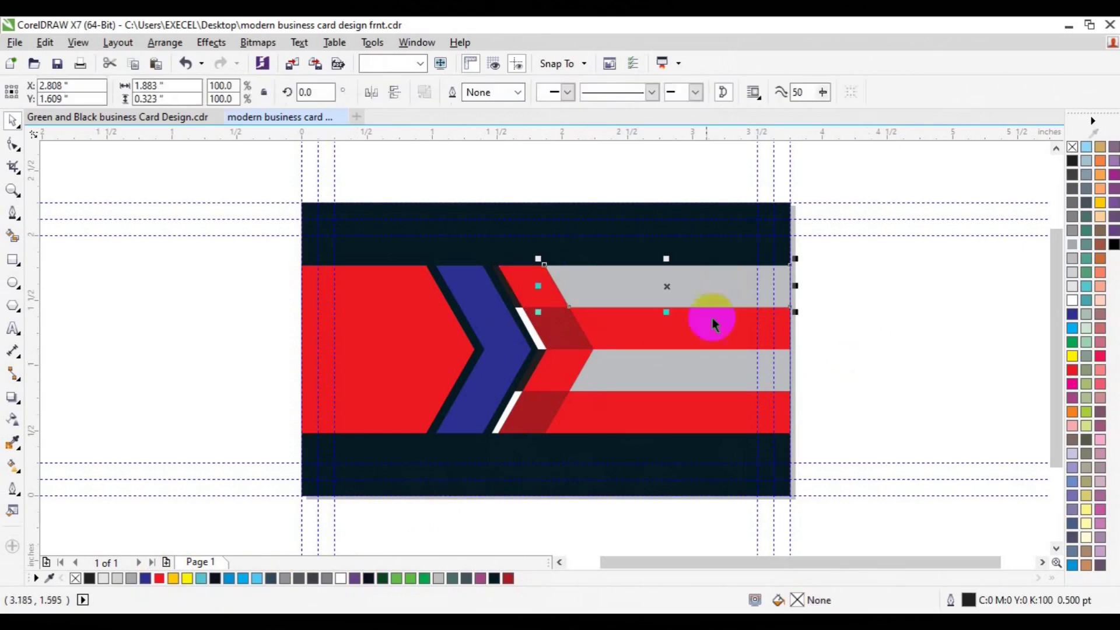
shift+click(692, 373)
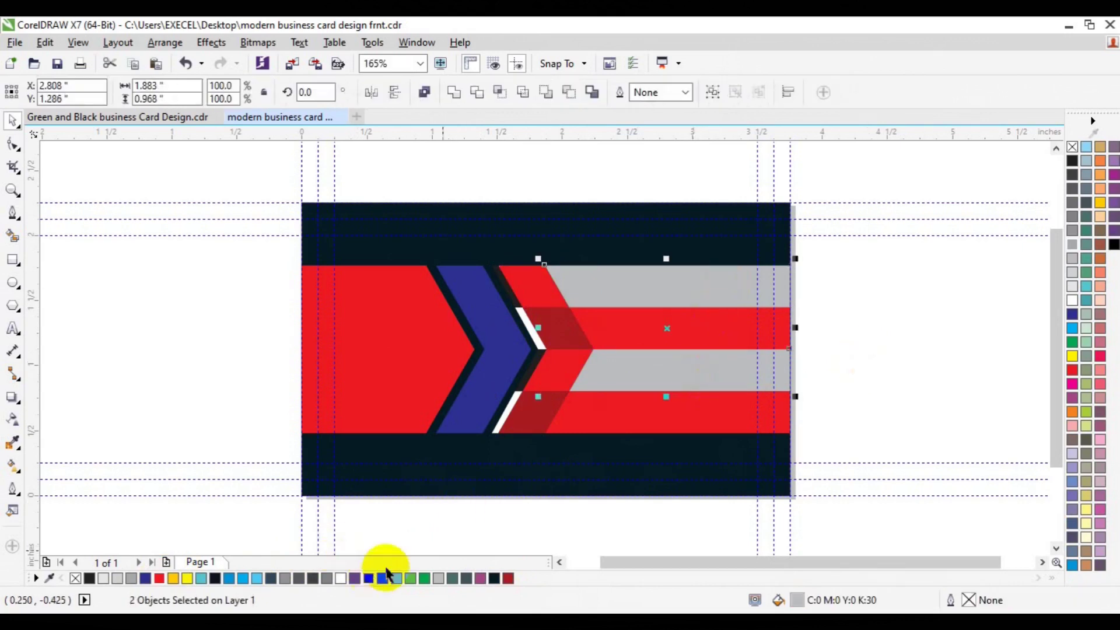
click(1072, 309)
click(884, 362)
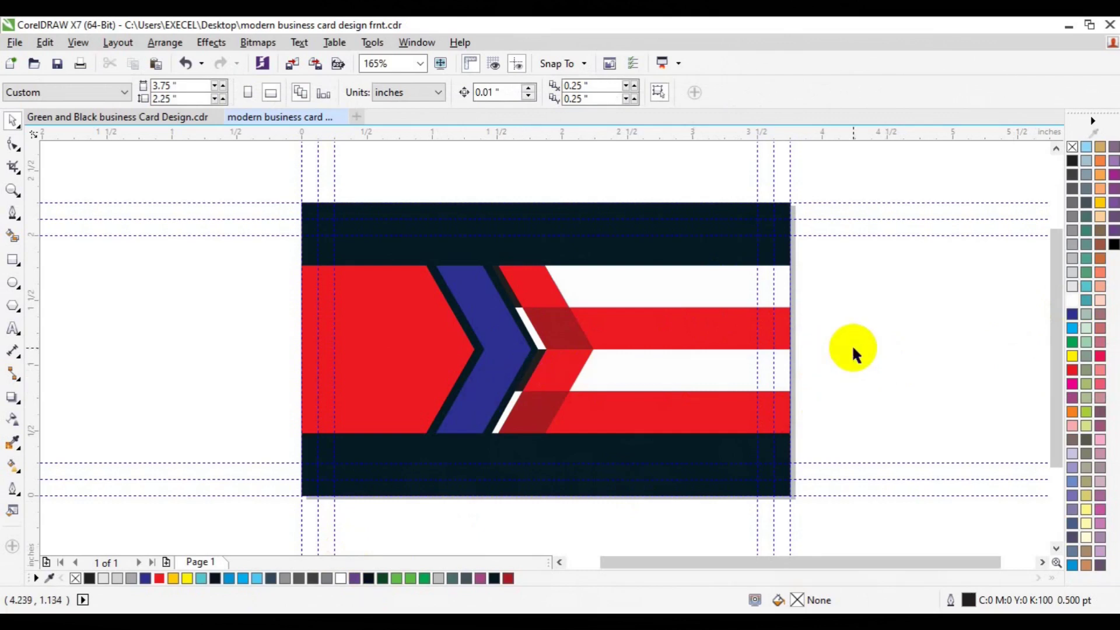
- Fill the two thin chevron edge slivers dark red and save the card
click(533, 368)
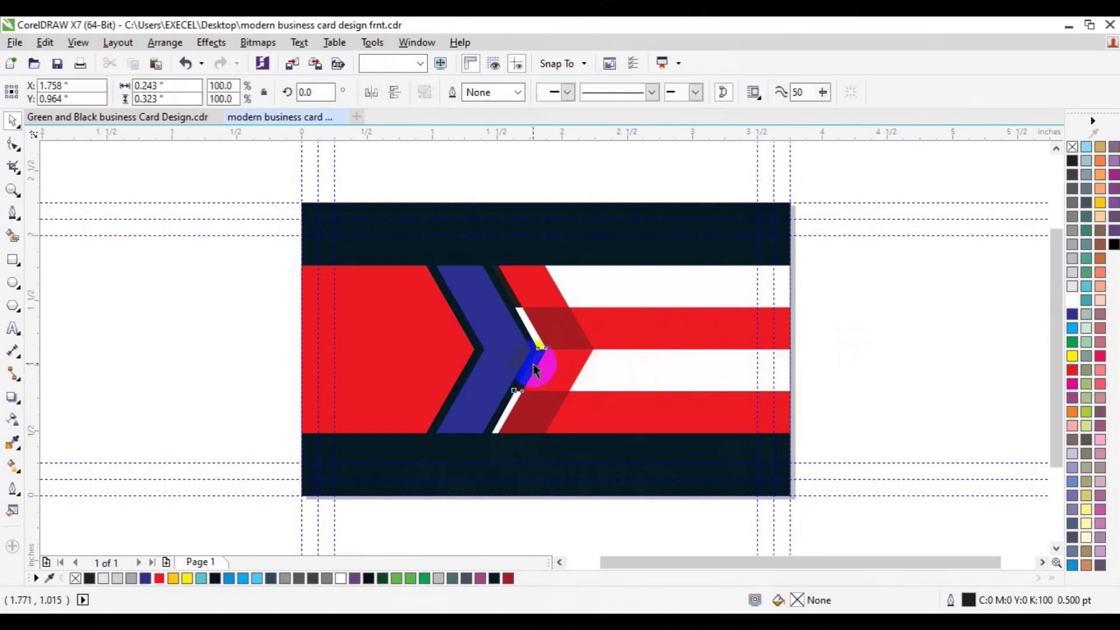
shift+click(514, 303)
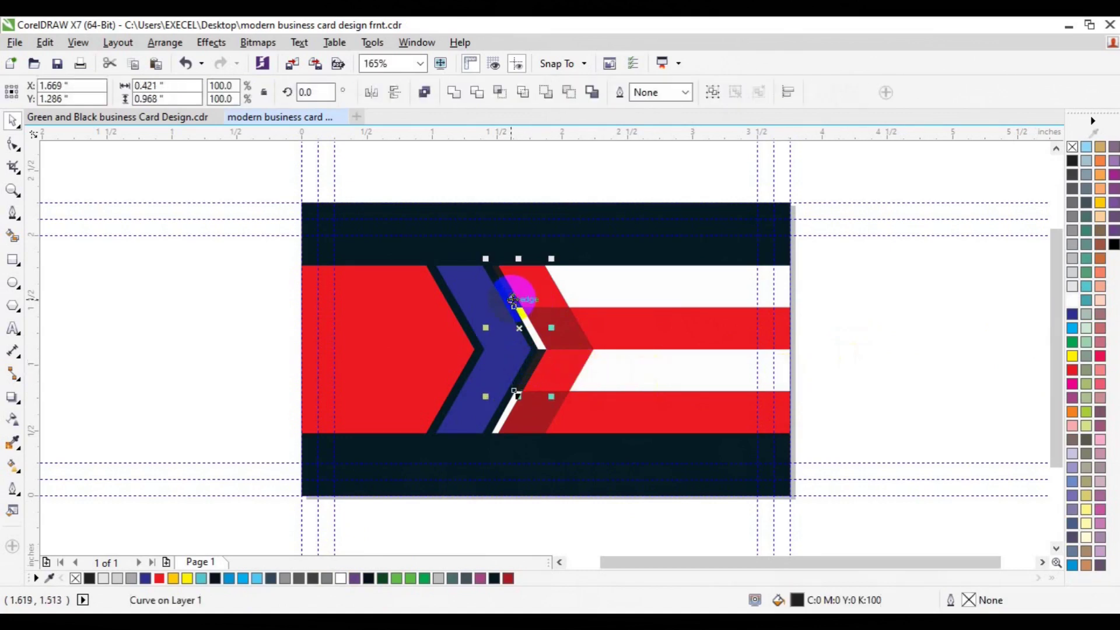
click(219, 318)
click(515, 303)
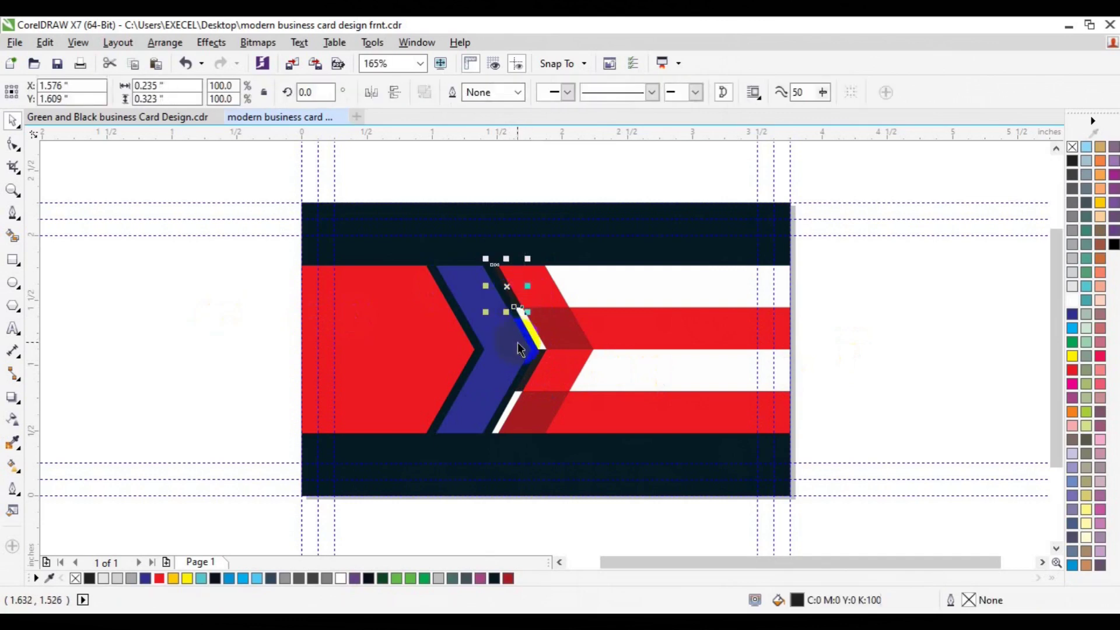
shift+click(538, 365)
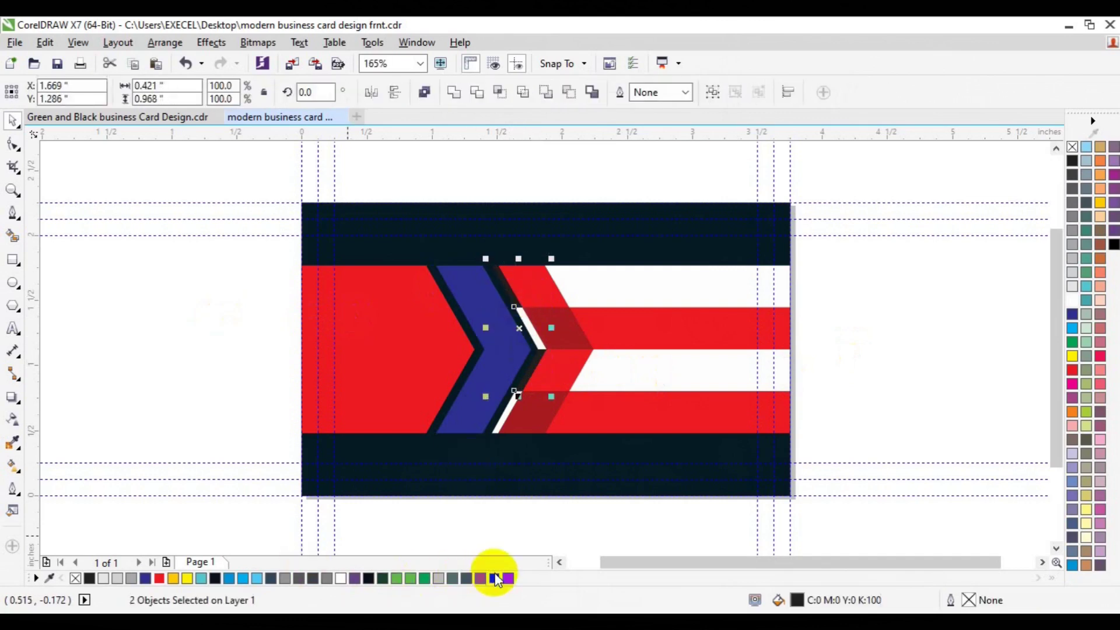
click(508, 579)
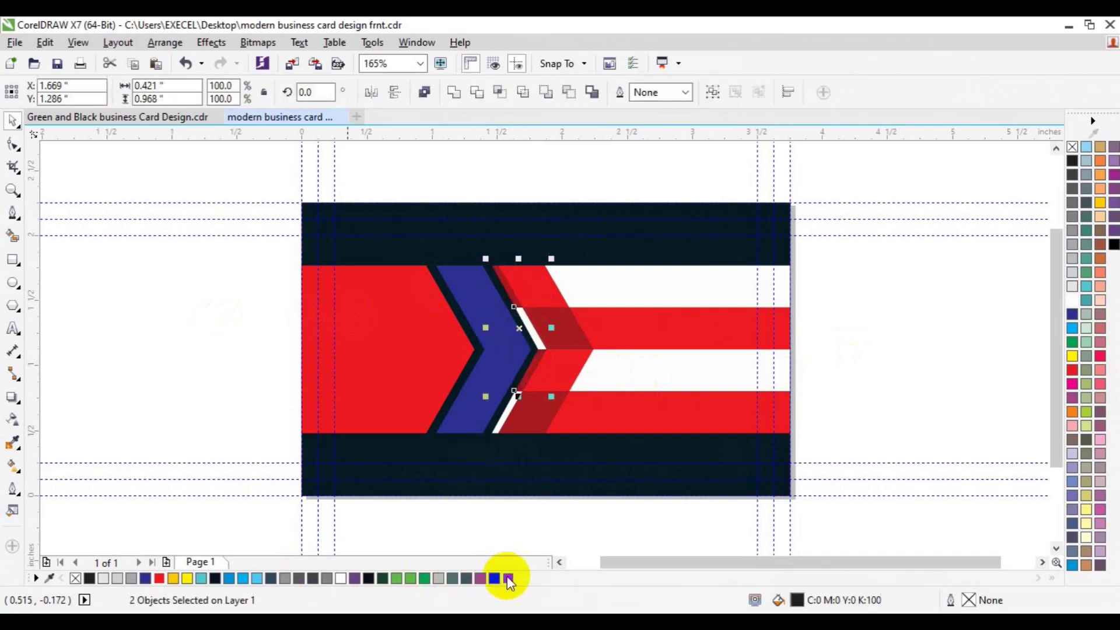
click(930, 355)
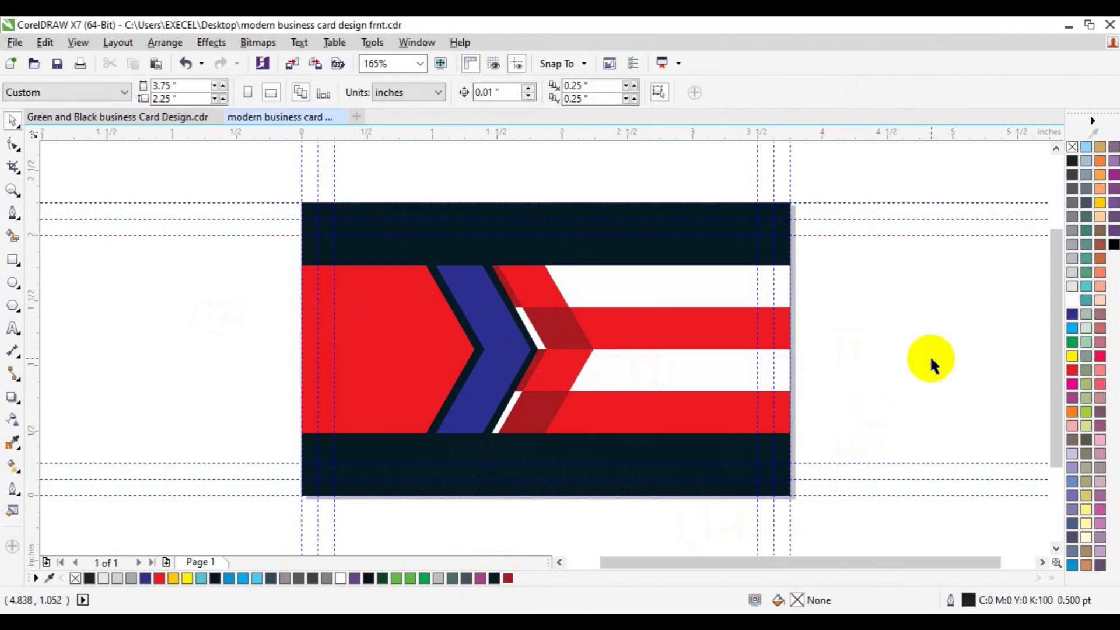
key(ctrl+s)
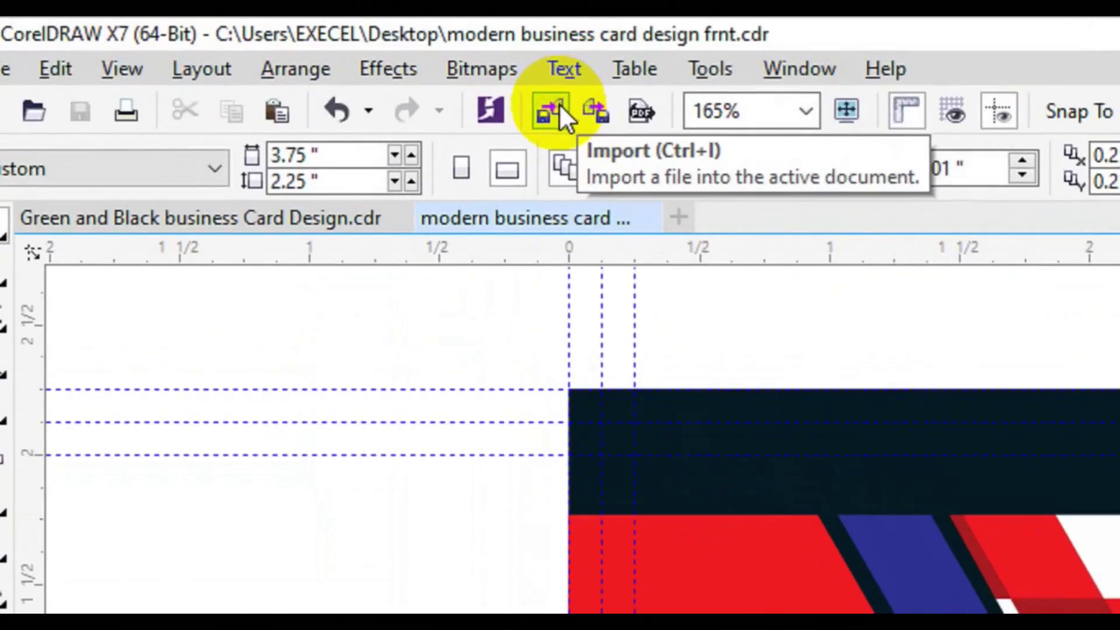
- Import the city-wallpaper-7 photo into the document
click(294, 62)
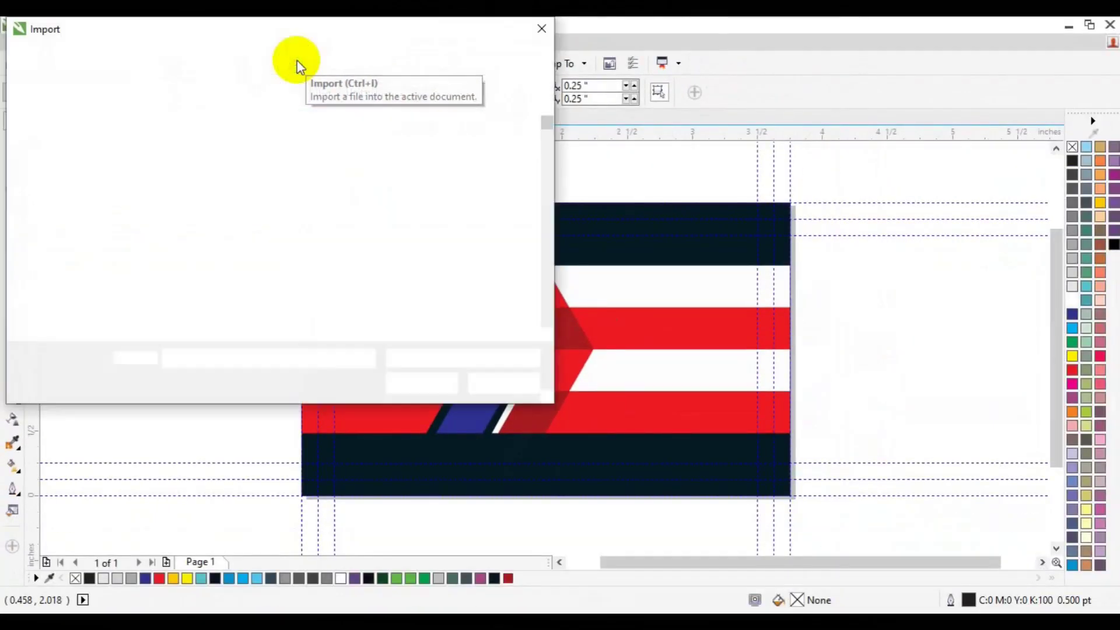
click(548, 334)
click(547, 334)
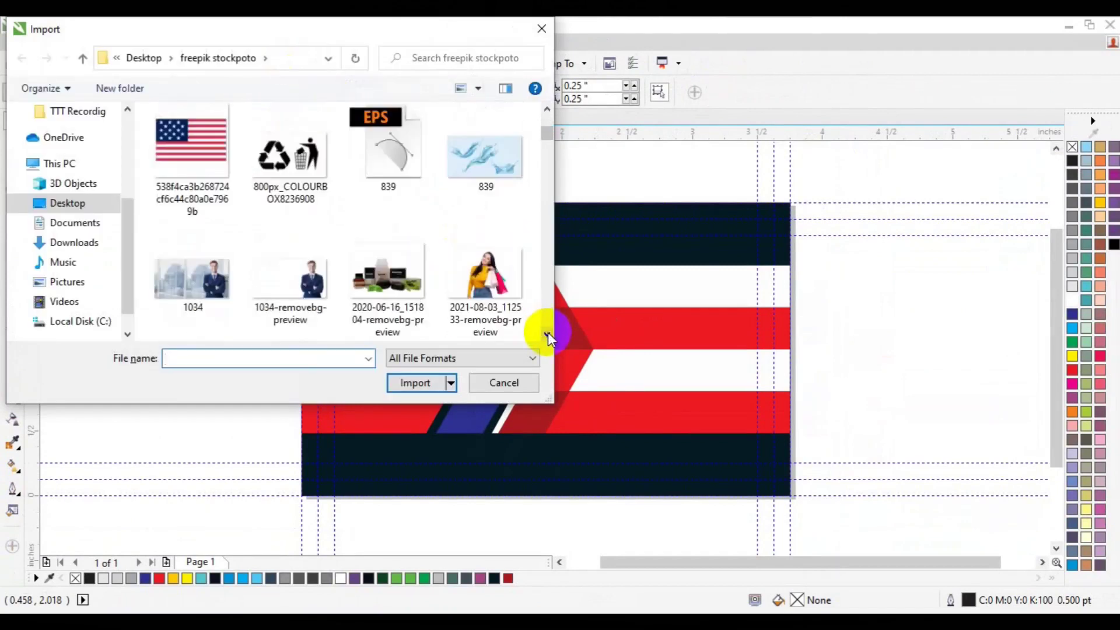
click(548, 335)
click(547, 334)
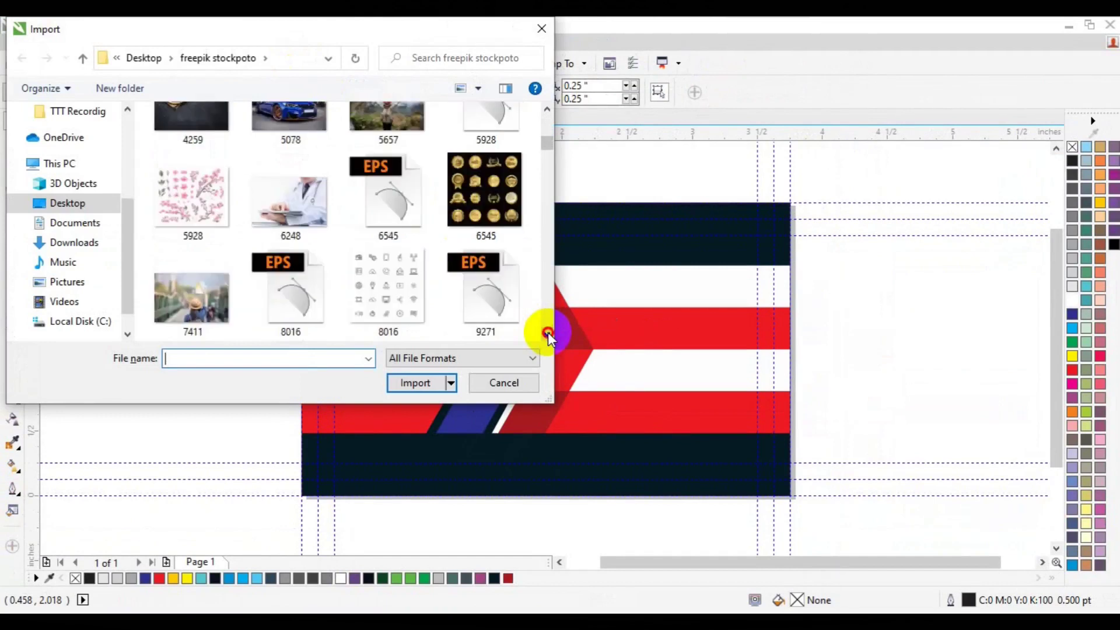
click(548, 333)
click(548, 332)
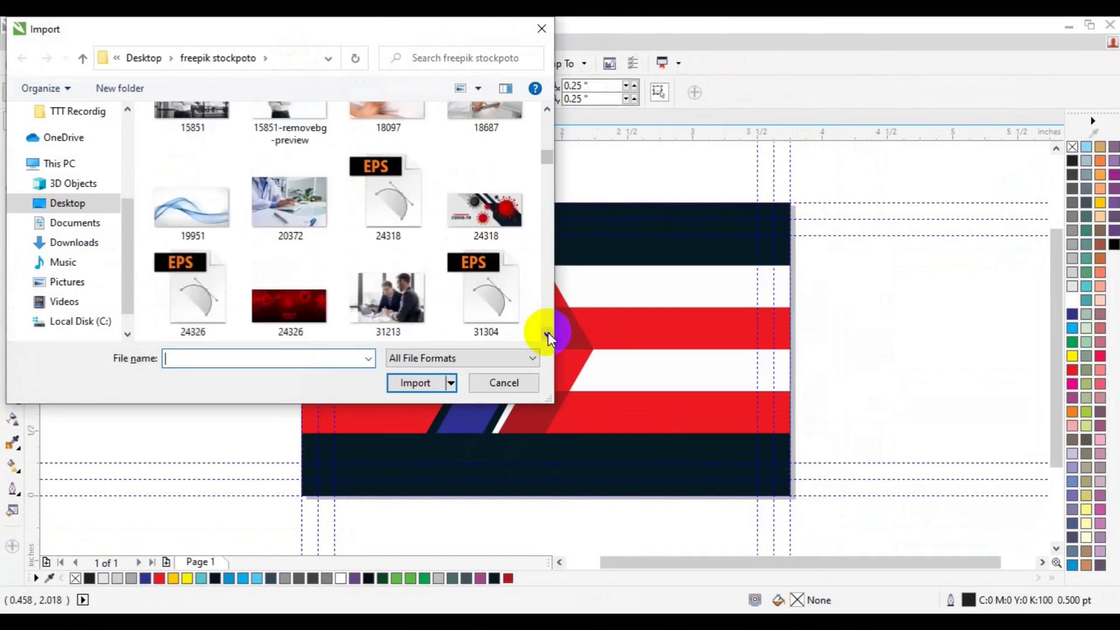
click(548, 331)
click(548, 331)
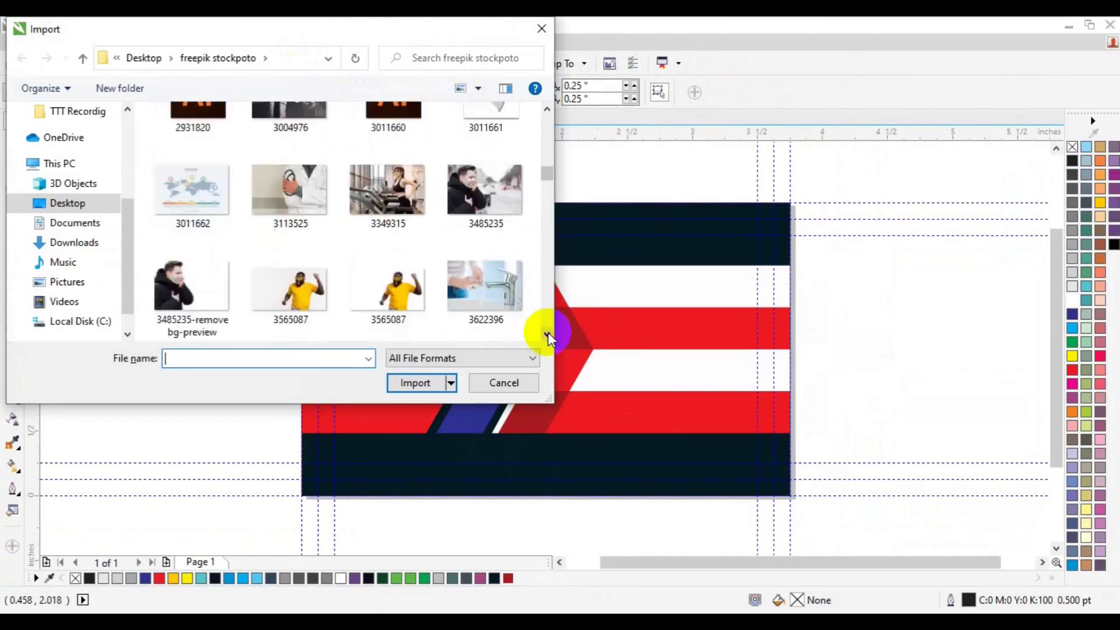
click(547, 331)
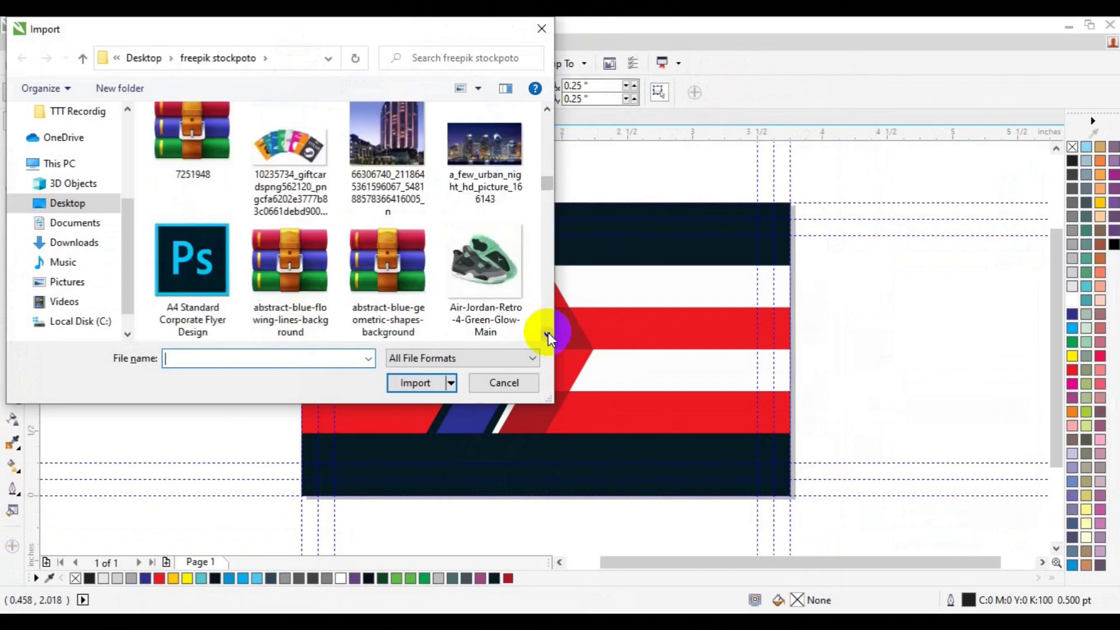
click(548, 331)
click(548, 332)
click(548, 332)
click(387, 146)
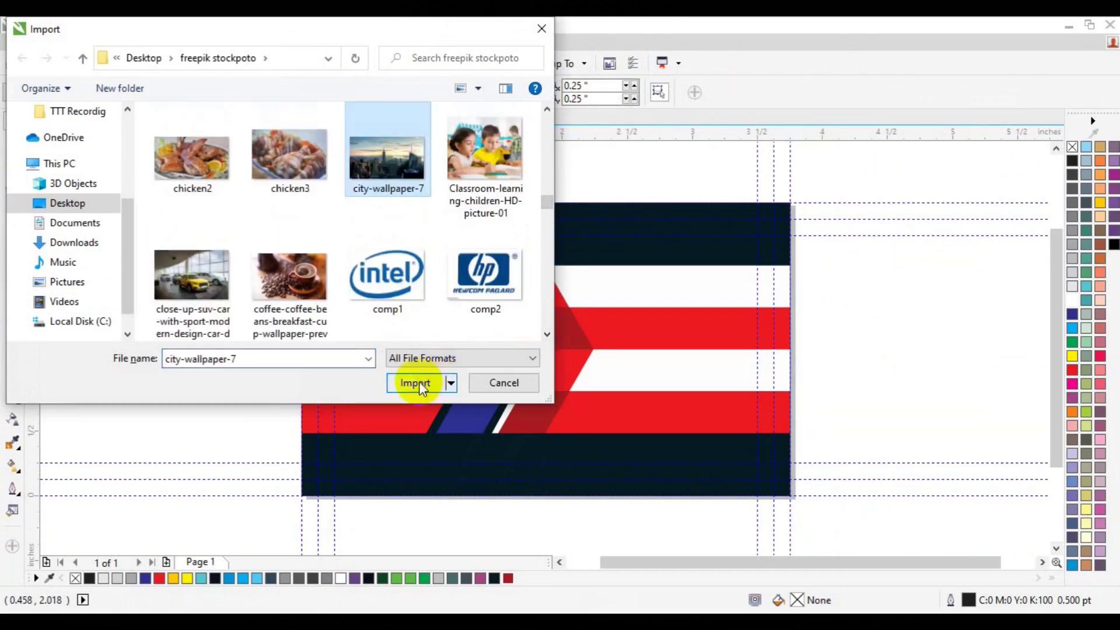
click(418, 383)
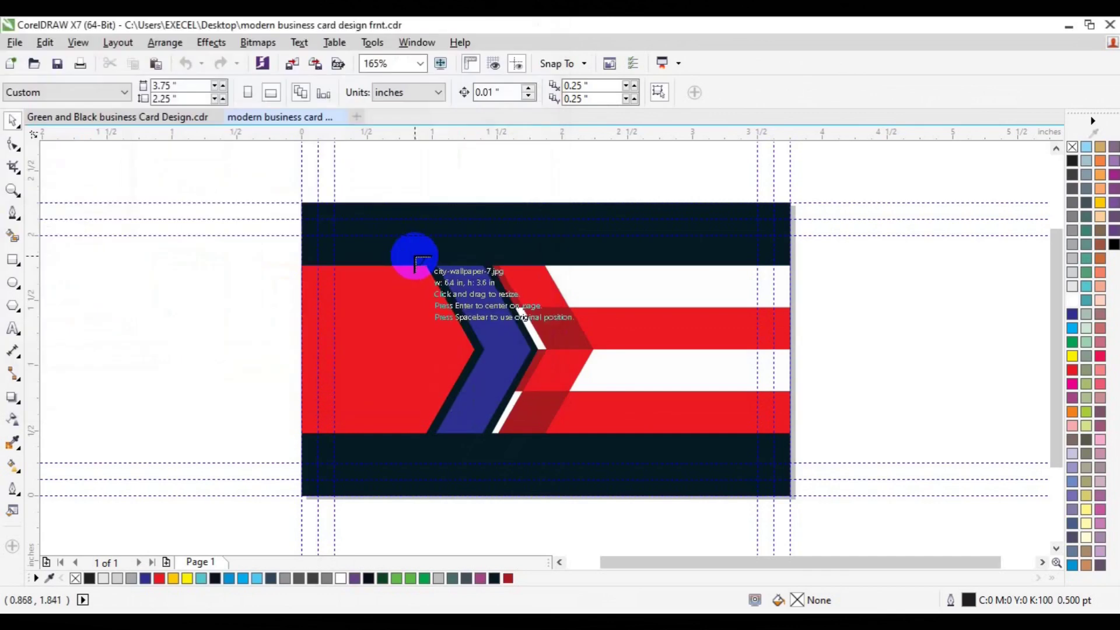
- Size the city photo across the middle band and shift it past the card's left edge
drag(412, 258, 607, 464)
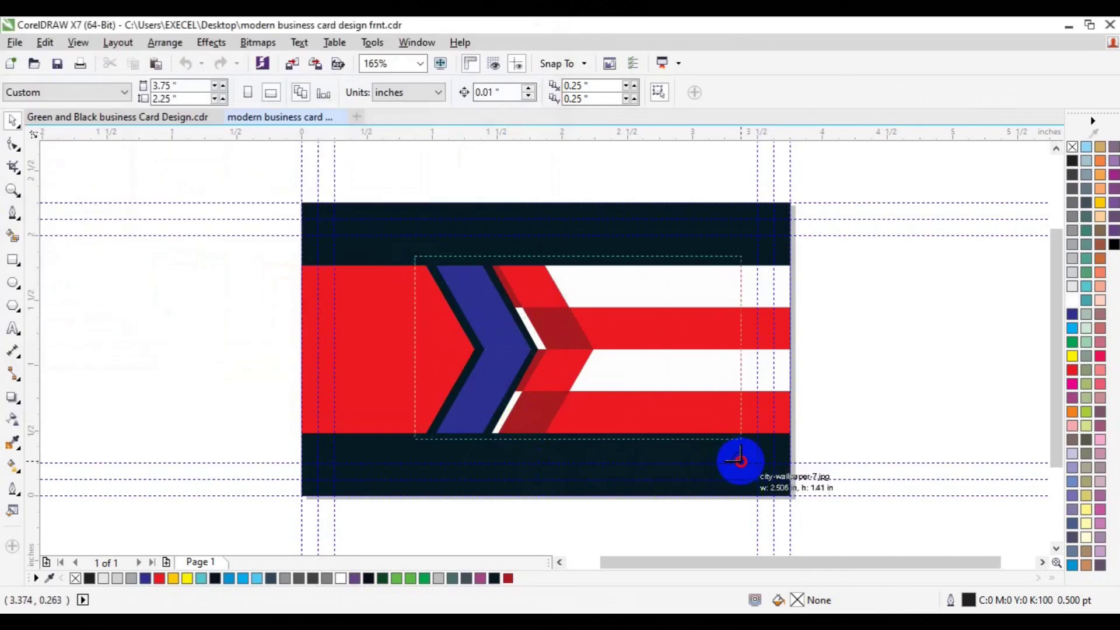
drag(608, 464, 729, 461)
click(617, 380)
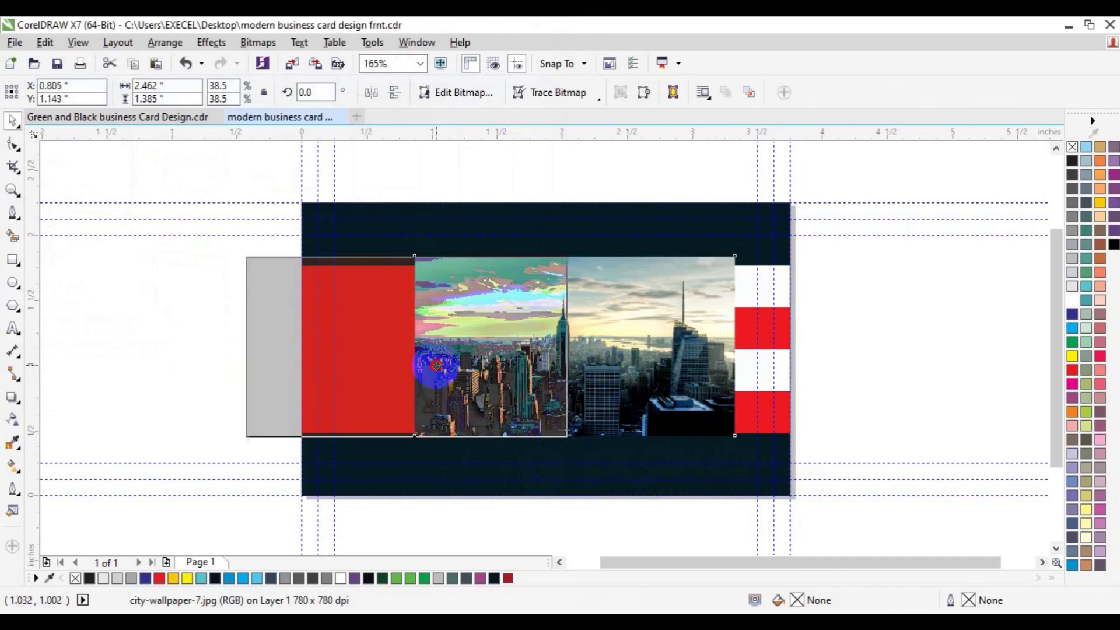
drag(616, 379, 322, 367)
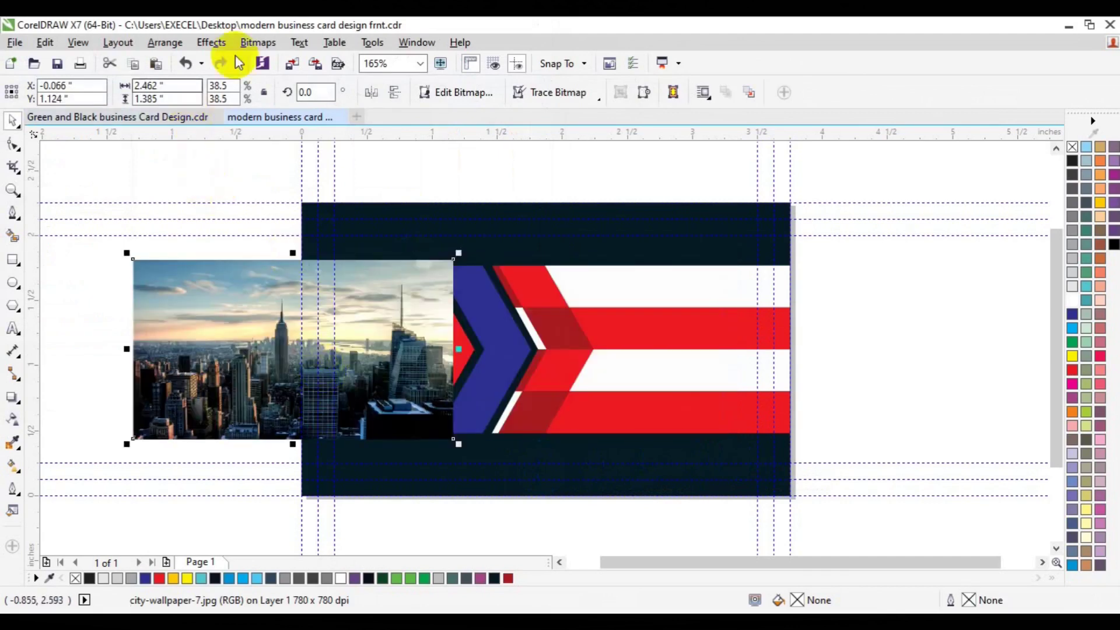
- PowerClip the city photo into the left chevron and slide it right to fill the shape
click(211, 52)
mouse_move(241, 252)
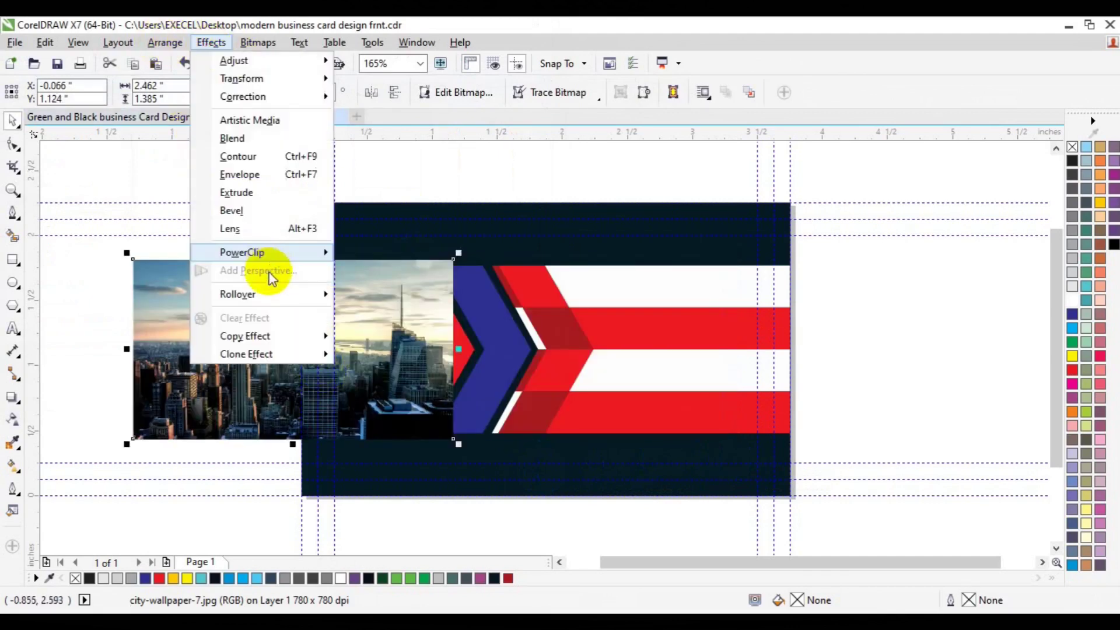
click(385, 251)
click(488, 365)
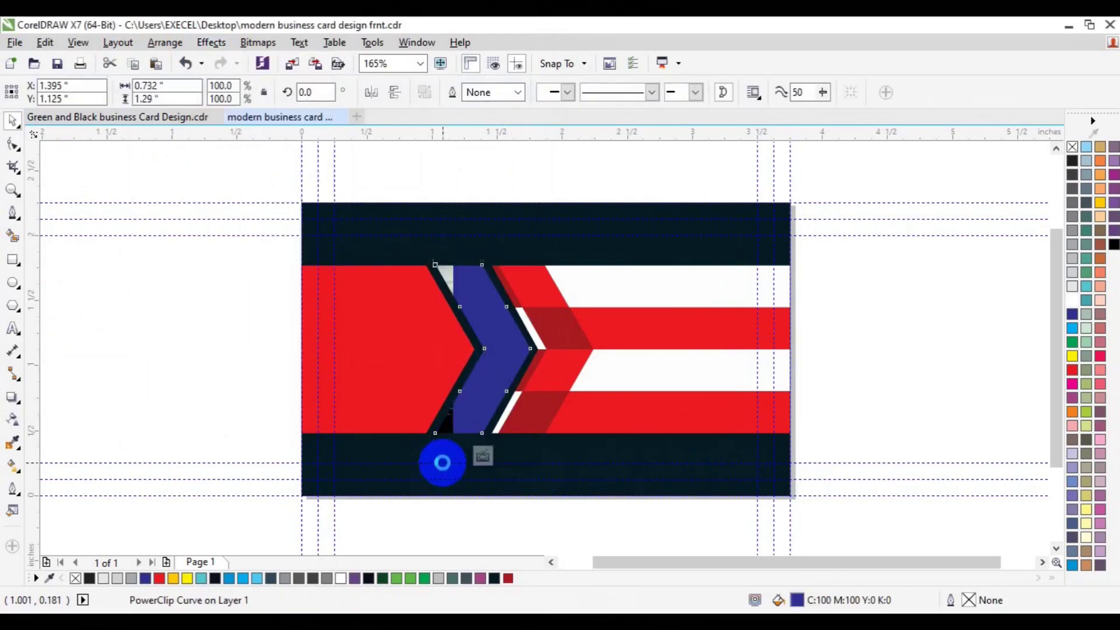
click(441, 456)
drag(308, 396, 480, 392)
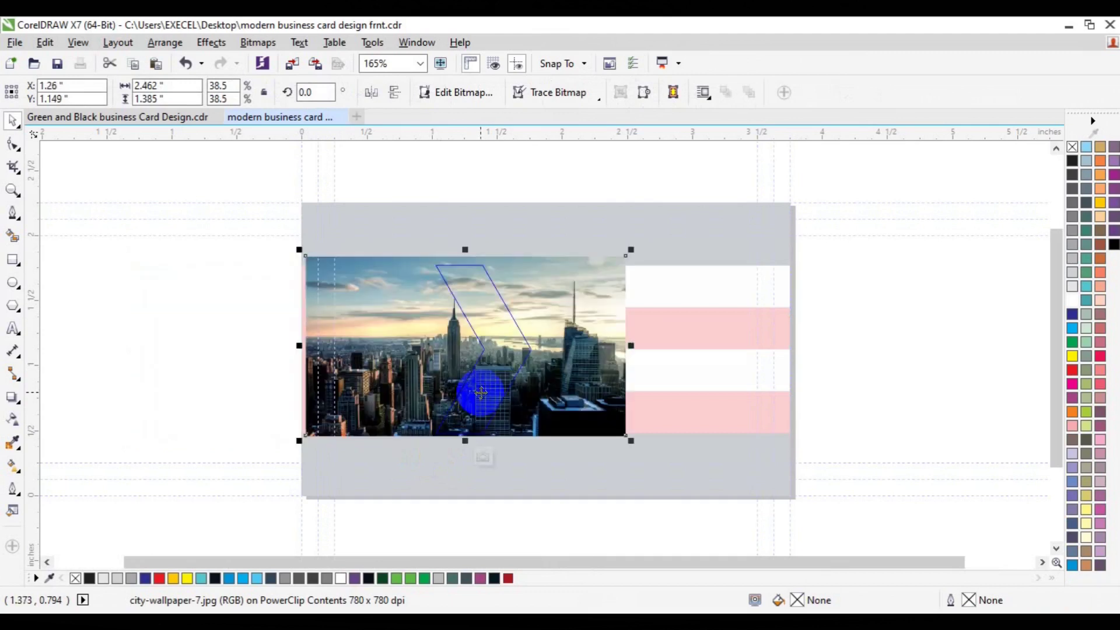
drag(480, 392, 481, 393)
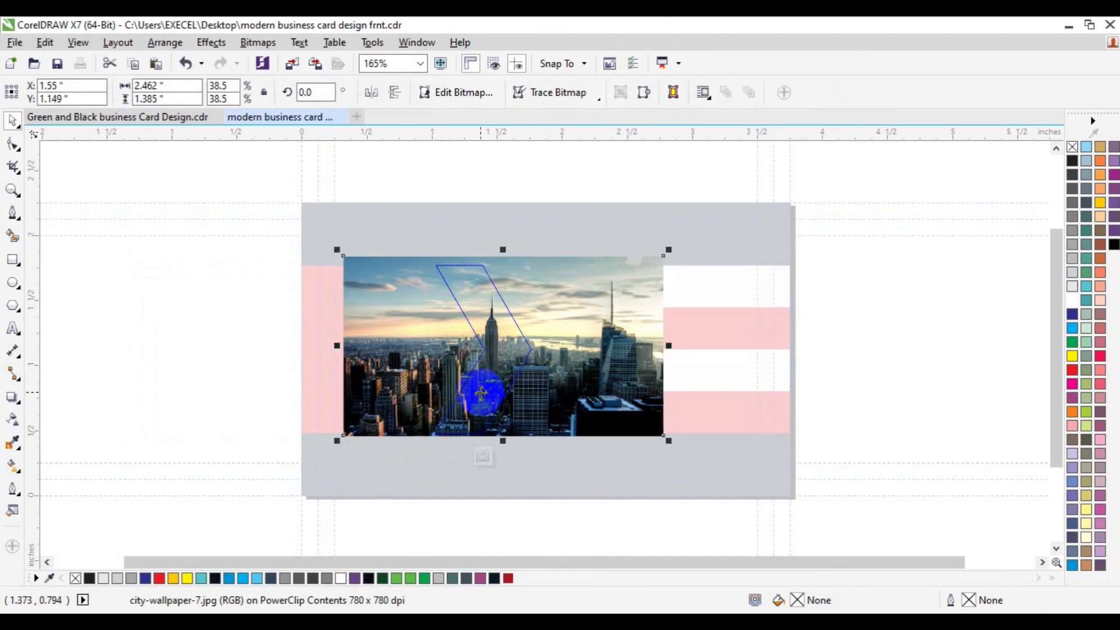
click(488, 458)
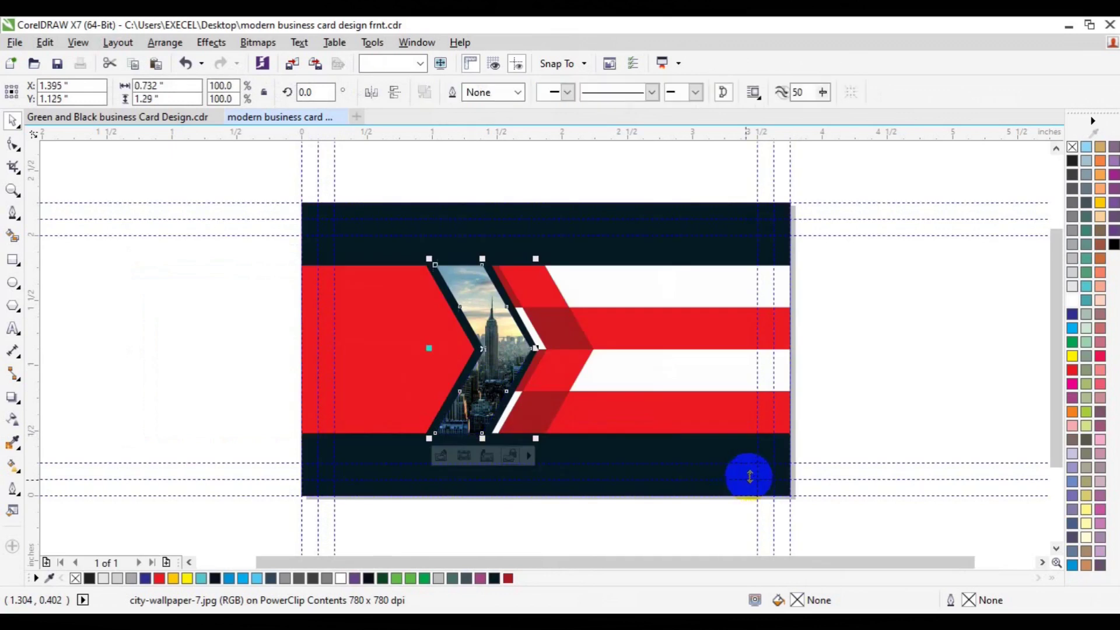
click(920, 343)
drag(207, 170, 817, 513)
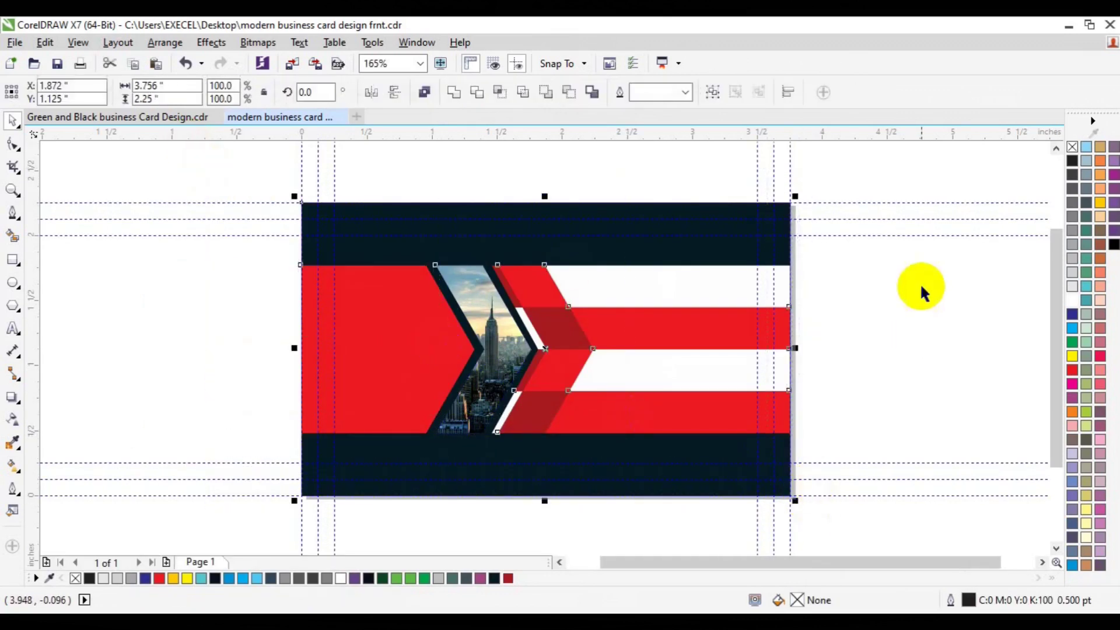
click(953, 260)
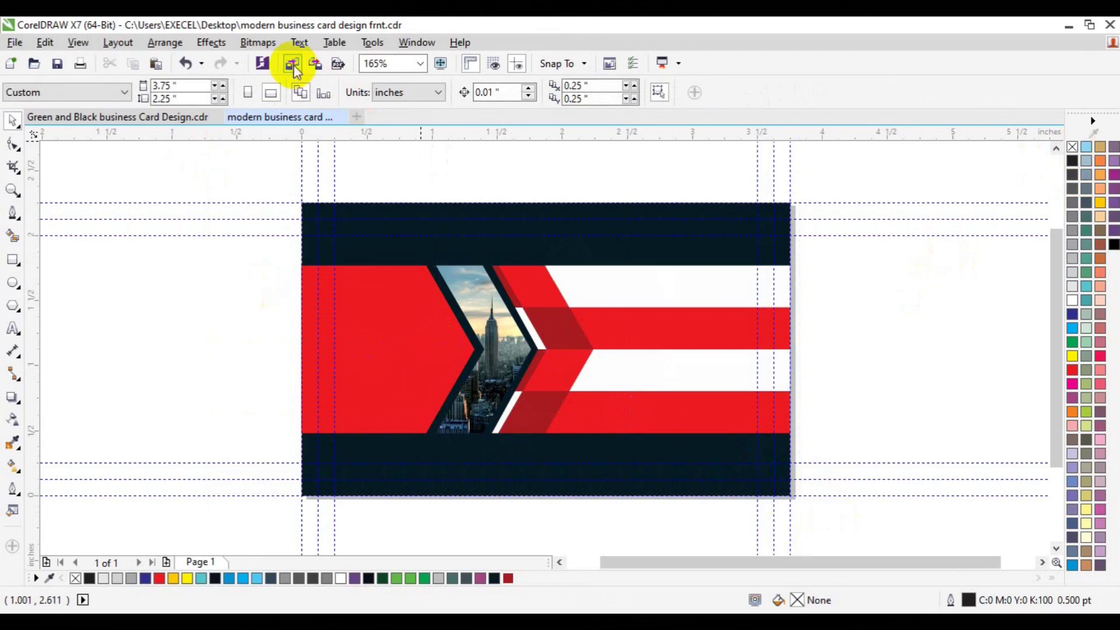
- Import the QR code image images3.png
click(294, 66)
scroll(548, 302, down, 3)
scroll(548, 303, down, 3)
scroll(548, 302, down, 3)
scroll(548, 302, down, 3)
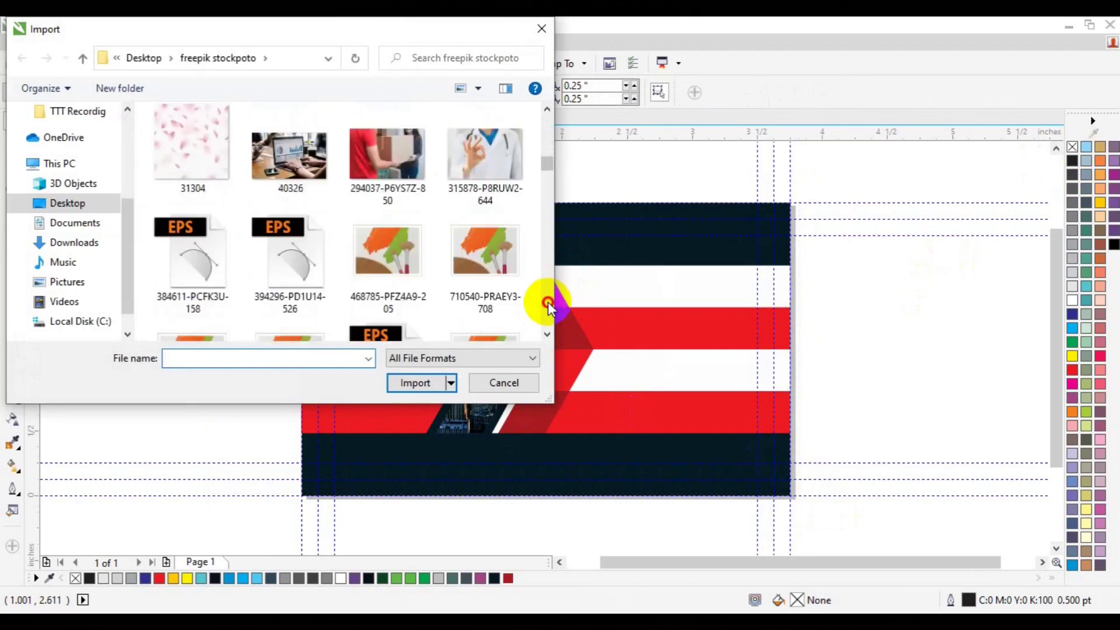
scroll(548, 302, down, 3)
scroll(547, 303, down, 3)
scroll(548, 302, down, 3)
scroll(548, 302, down, 3)
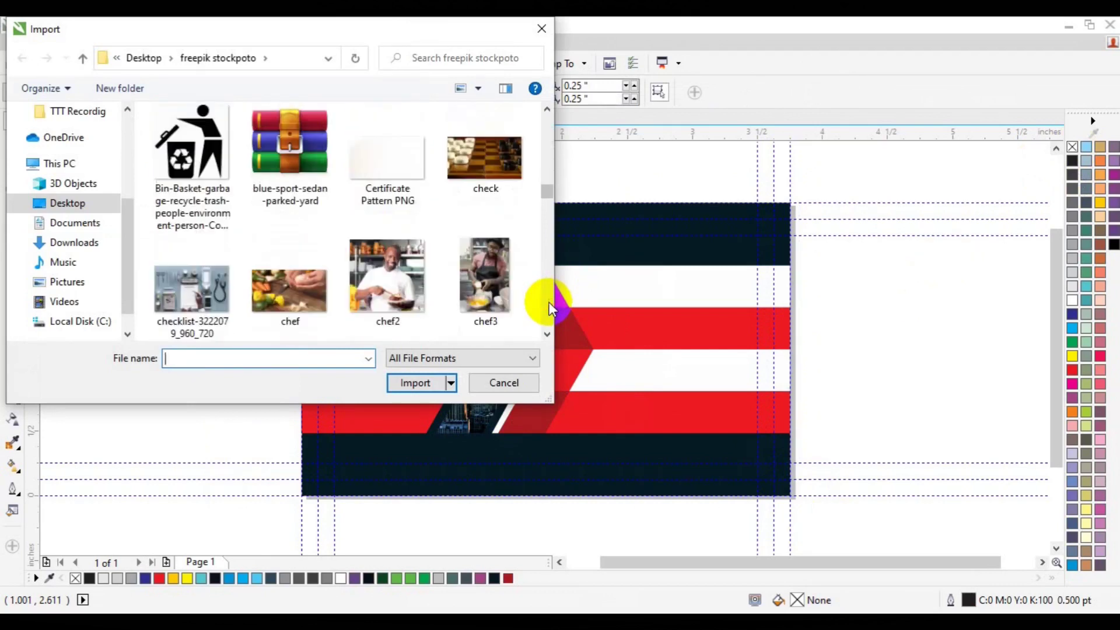
scroll(550, 308, down, 3)
scroll(551, 307, down, 3)
scroll(551, 308, down, 3)
scroll(551, 308, down, 3)
scroll(551, 307, down, 3)
scroll(551, 307, down, 3)
scroll(551, 308, down, 3)
scroll(550, 308, down, 3)
scroll(550, 308, down, 3)
scroll(534, 301, down, 3)
scroll(534, 301, down, 3)
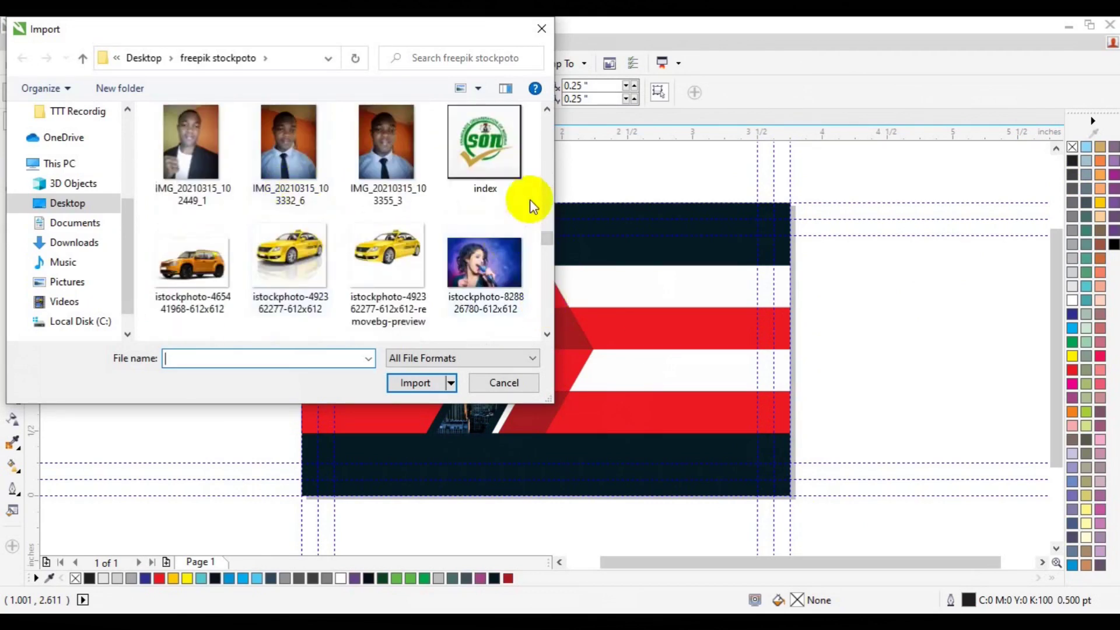
click(546, 217)
click(306, 245)
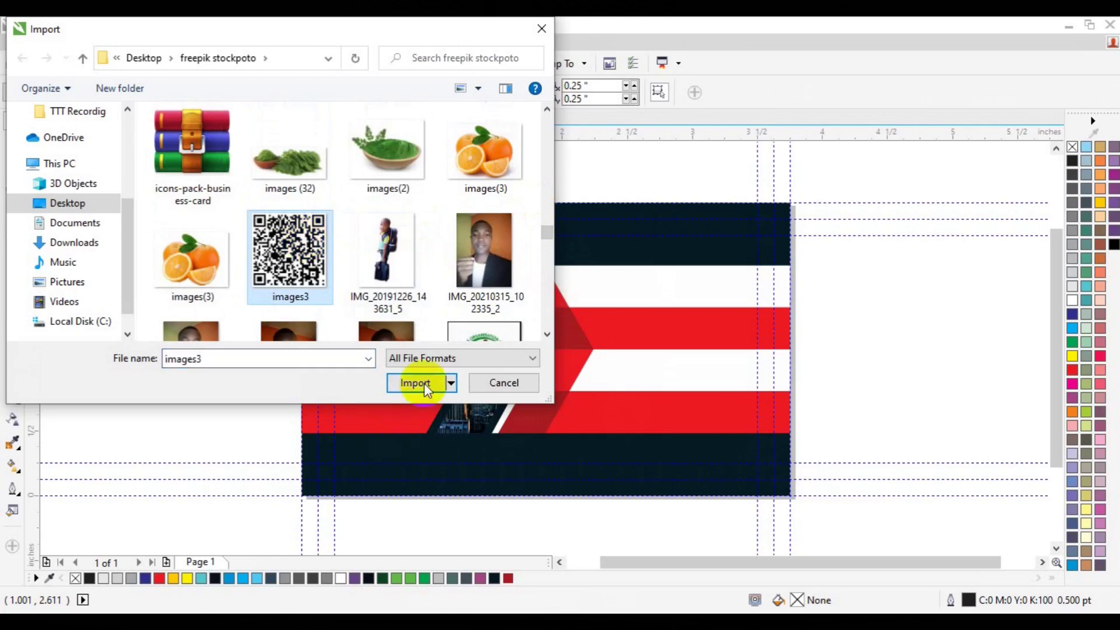
click(424, 383)
- Centre the QR code on the left red panel, then switch to the green and black card
drag(350, 324, 424, 384)
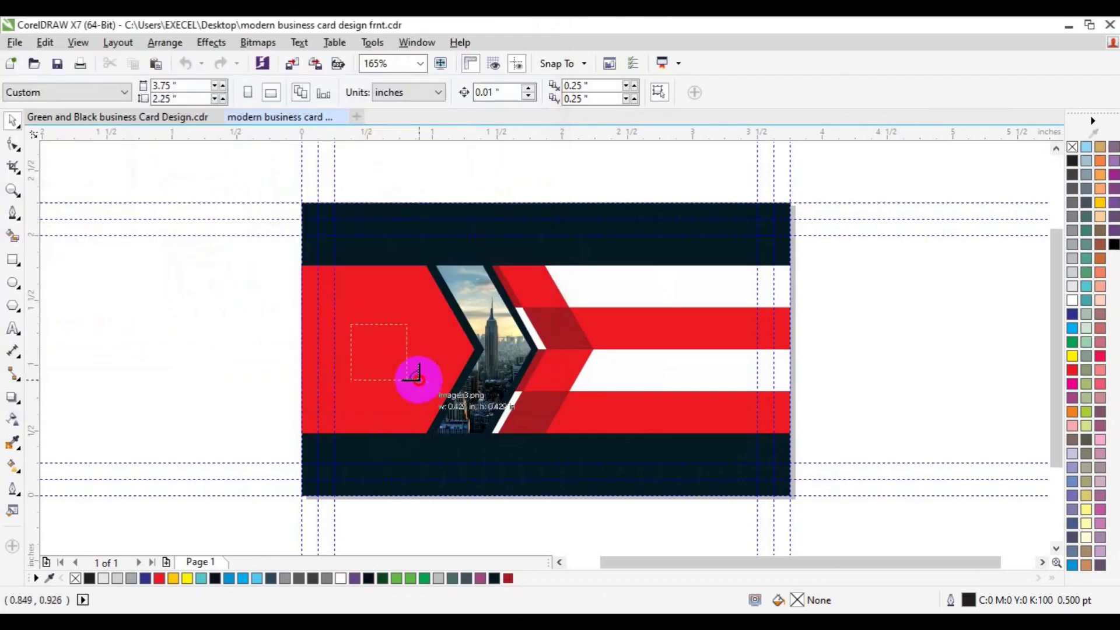
shift+click(402, 418)
key(c)
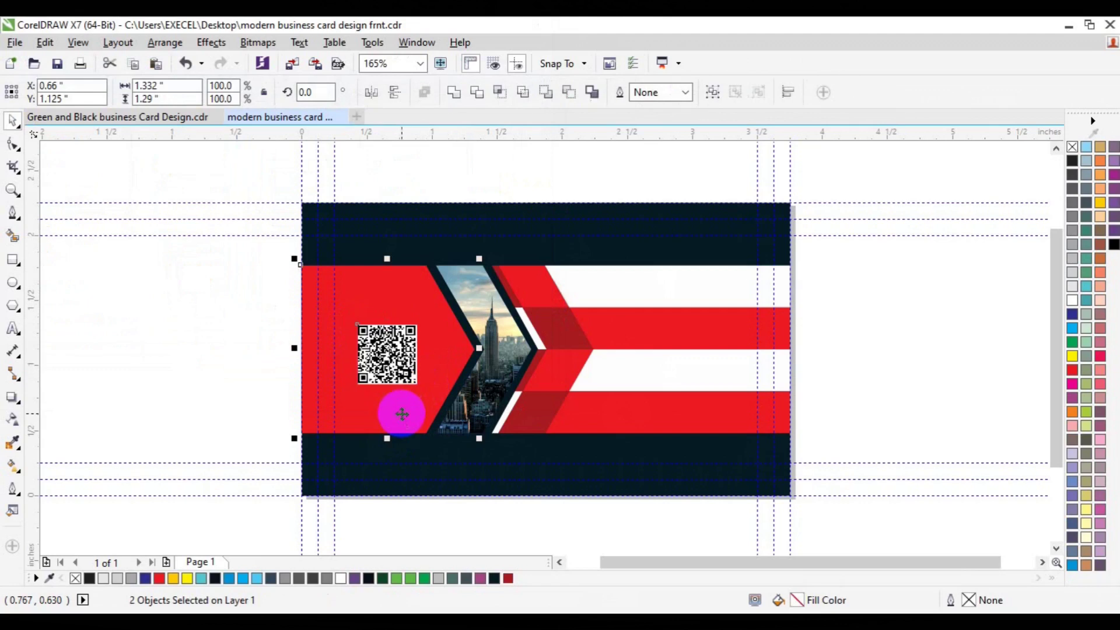
key(e)
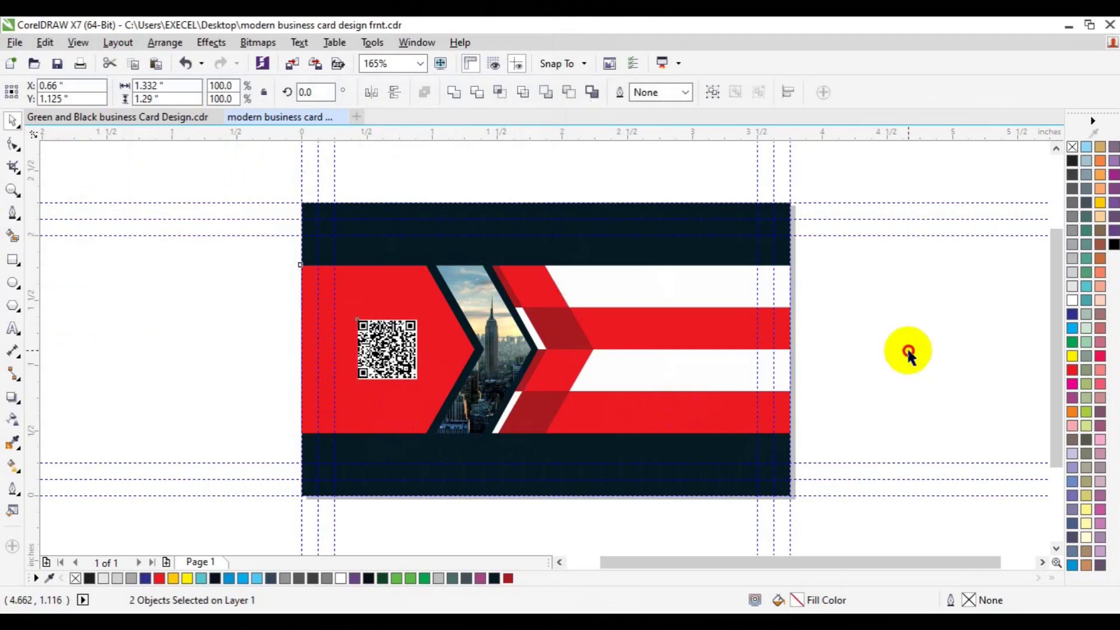
click(907, 350)
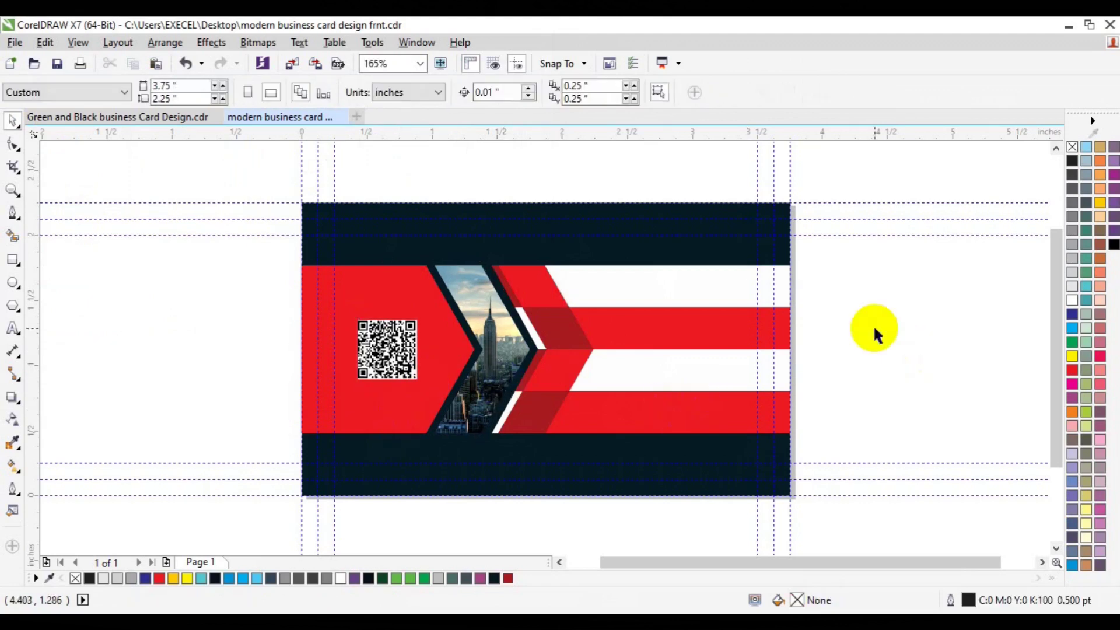
click(142, 119)
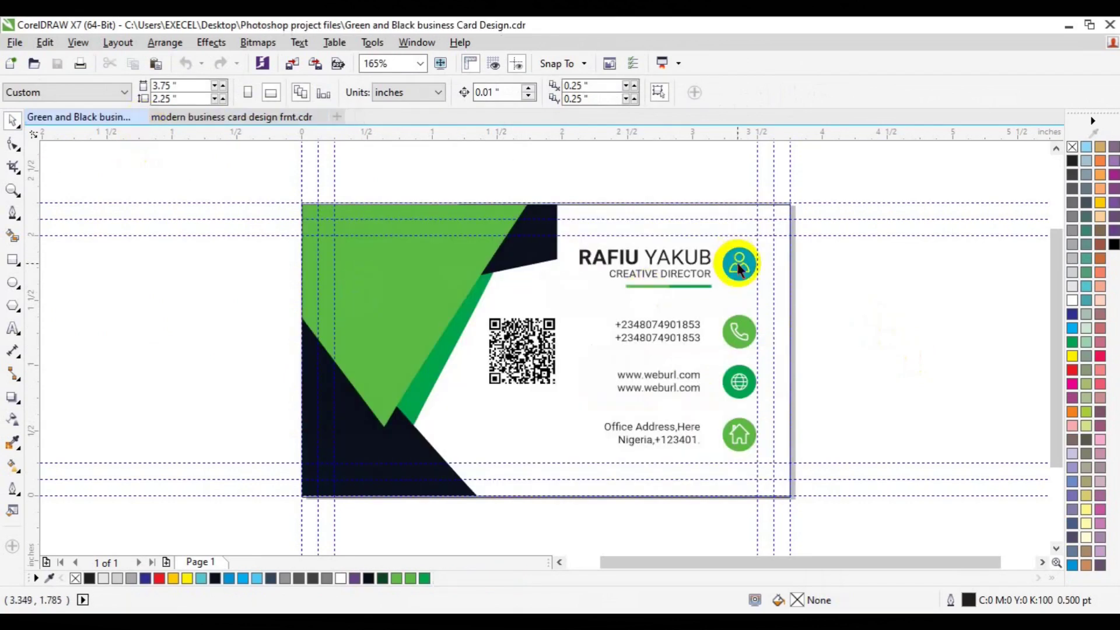
- Copy the green card's name, contact and icon group into the navy card, just past its right edge
click(737, 275)
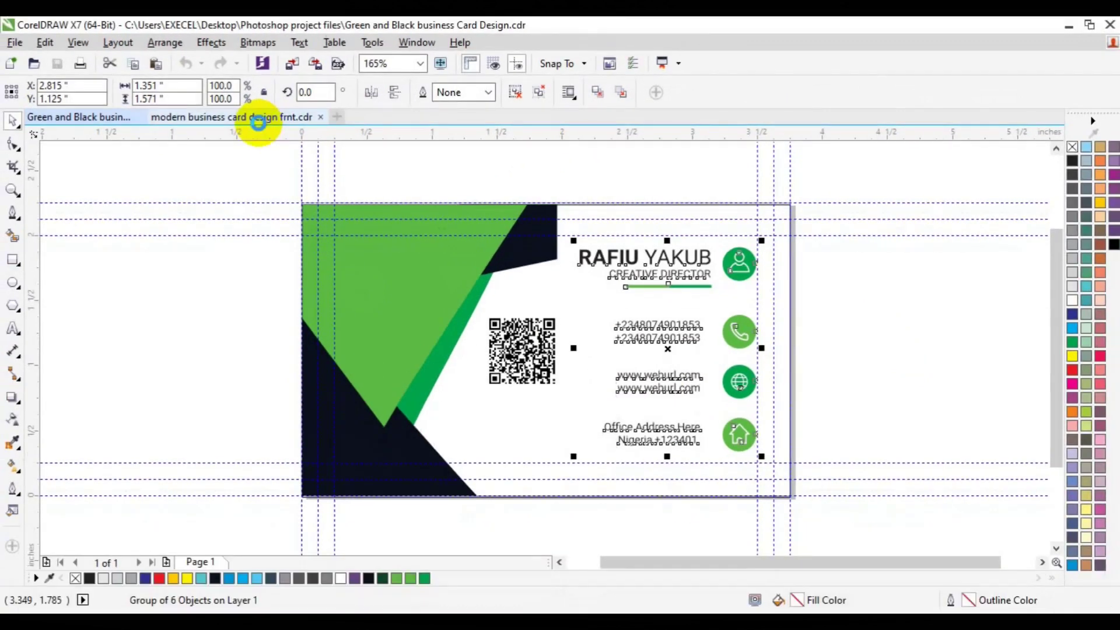
click(258, 119)
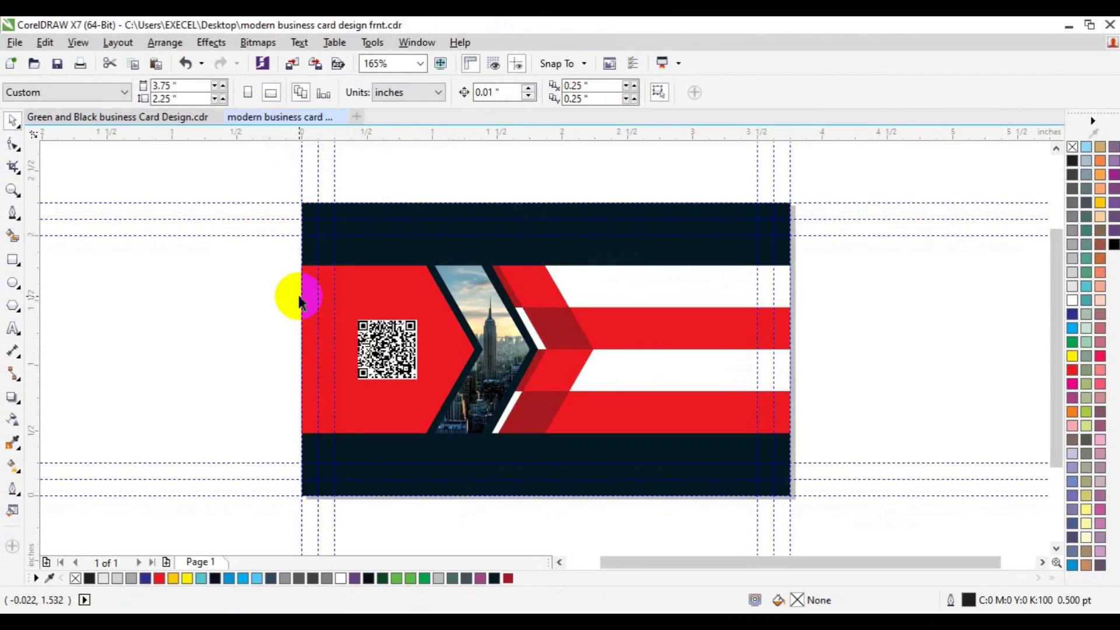
click(708, 328)
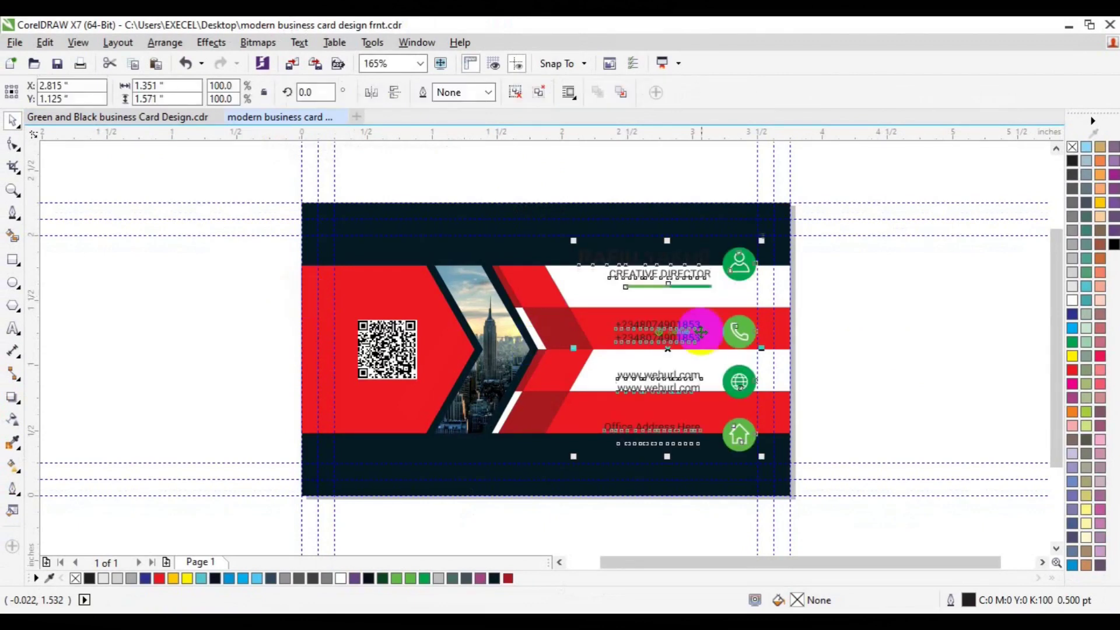
drag(725, 340, 952, 348)
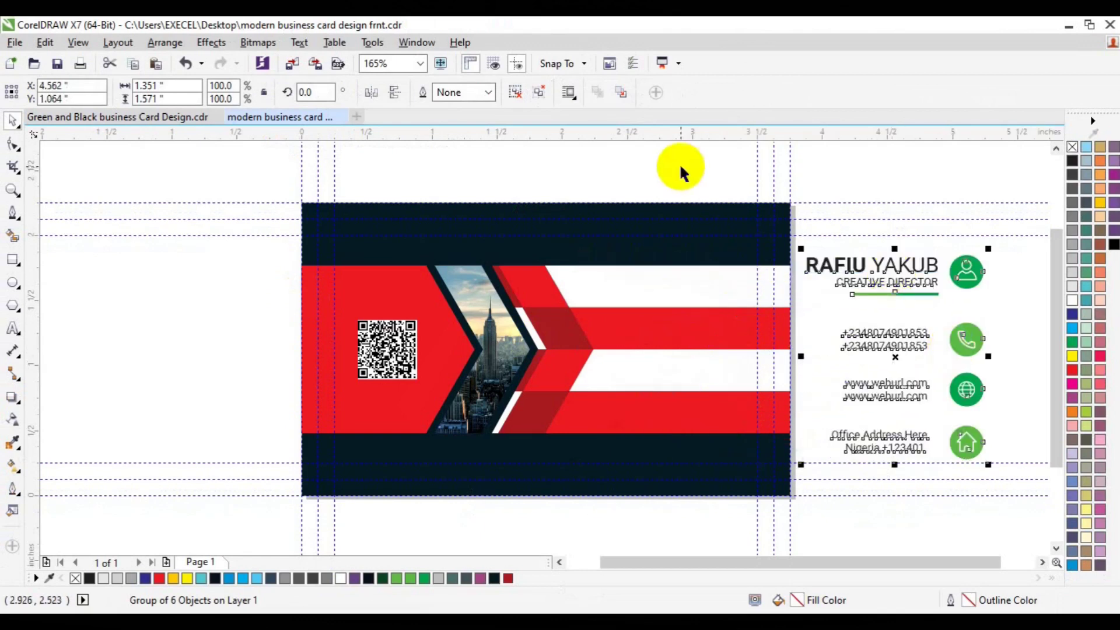
- Ungroup the person icon from its circle, group its parts, and move it onto the upper red stripe
click(1020, 306)
click(973, 275)
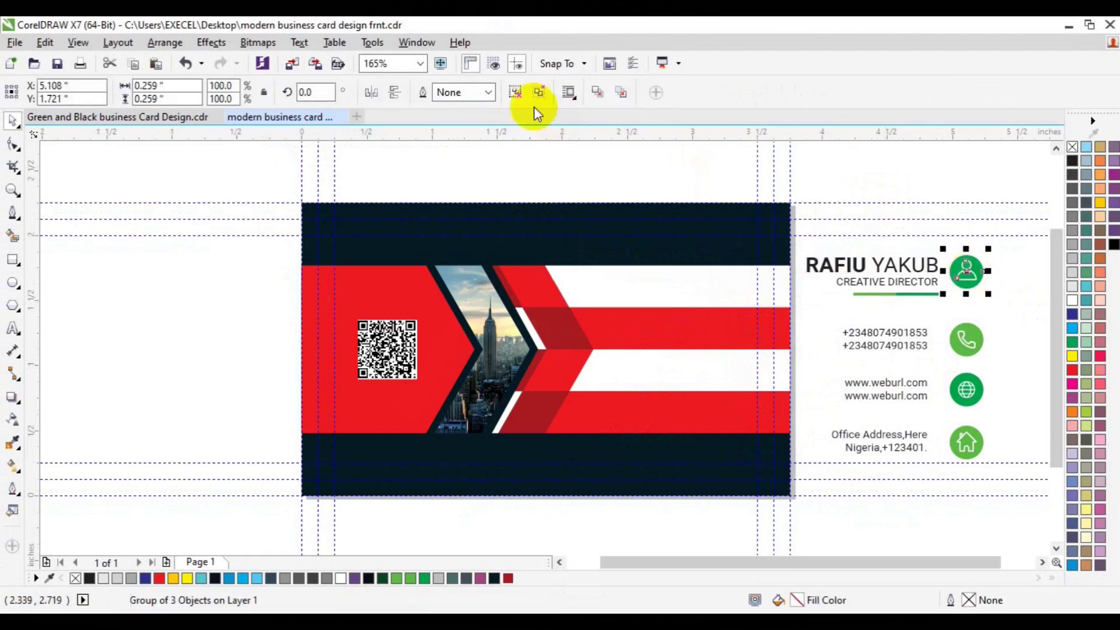
click(518, 96)
click(973, 277)
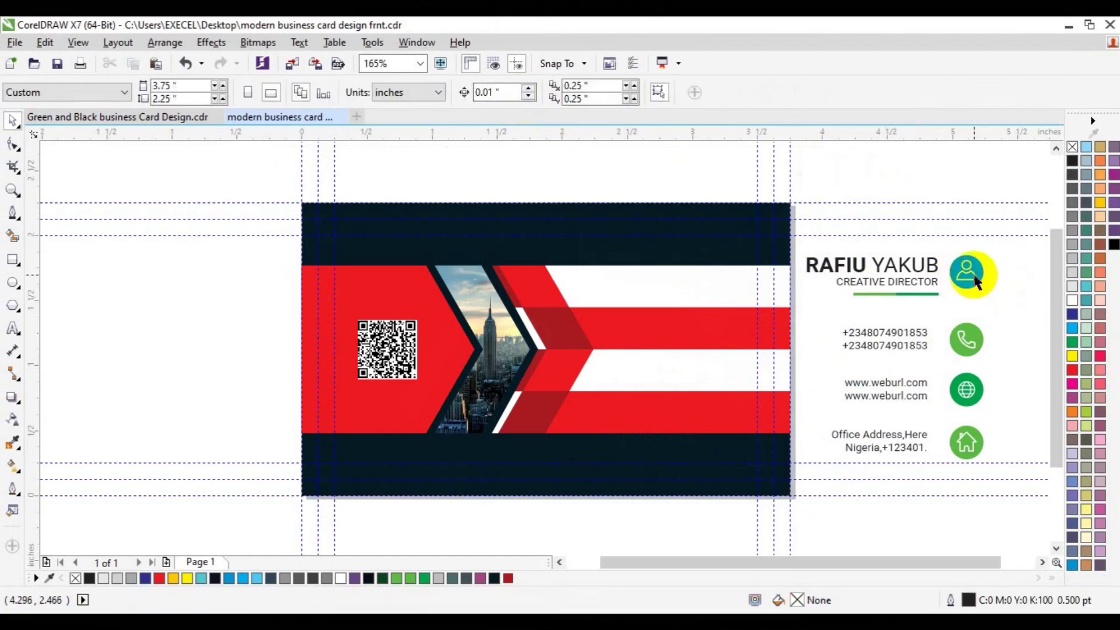
drag(974, 280, 900, 277)
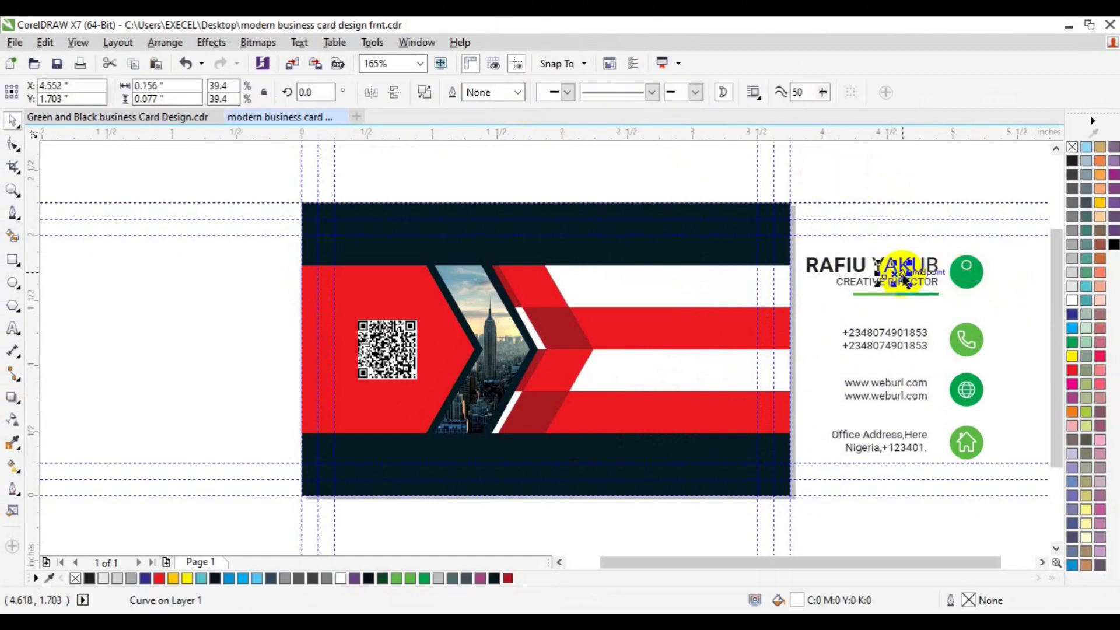
key(ctrl+z)
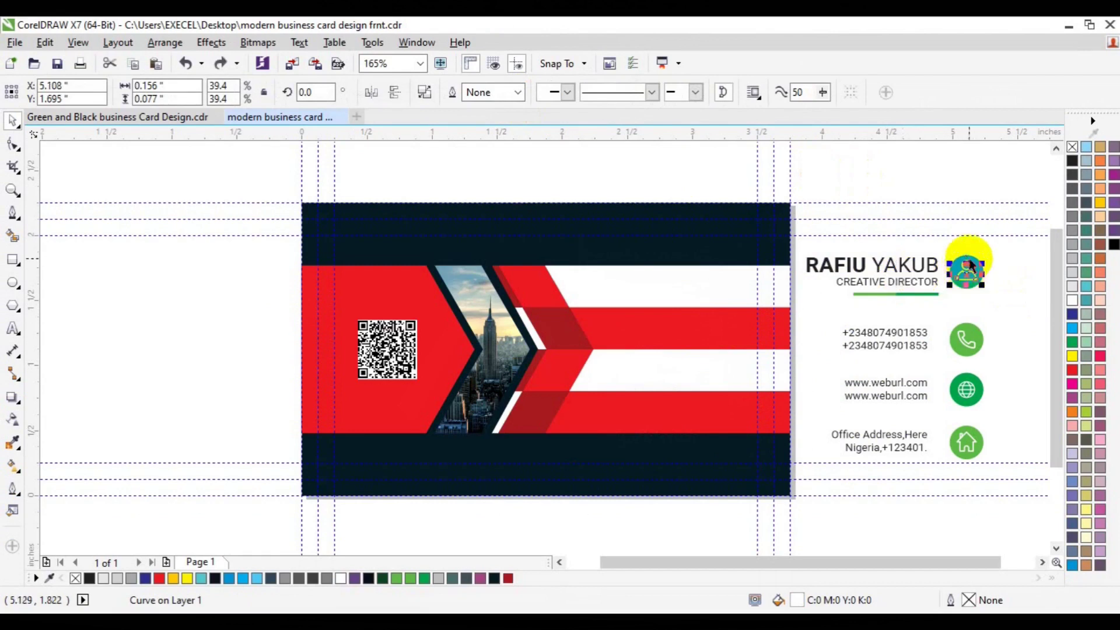
click(1000, 261)
mouse_move(1000, 258)
mouse_down()
mouse_move(948, 285)
mouse_move(541, 286)
mouse_up()
key(ctrl+g)
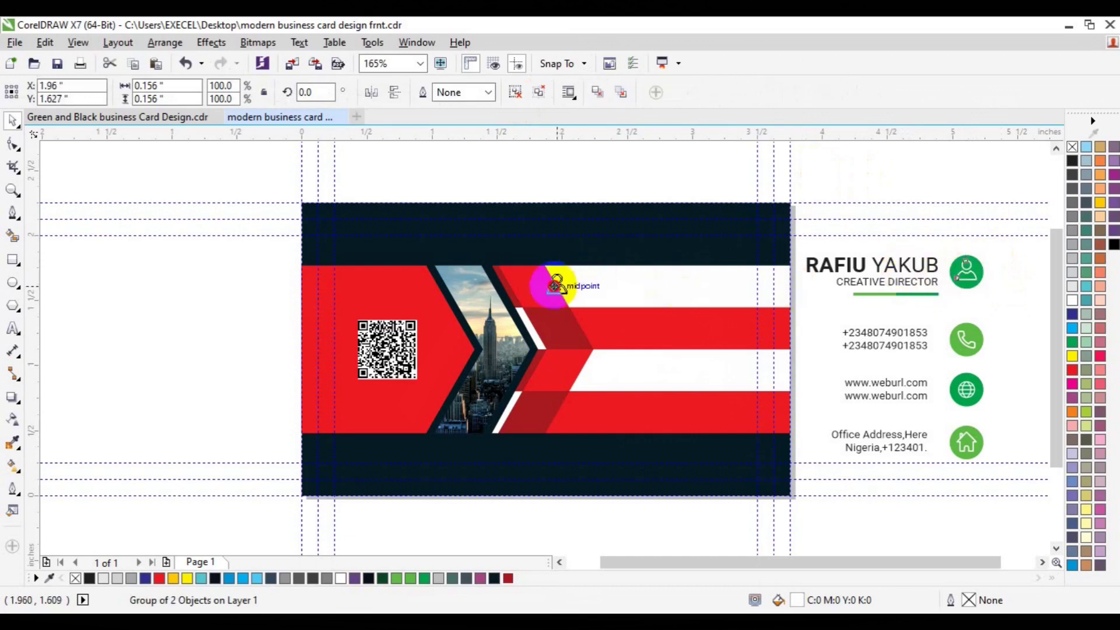
drag(541, 286, 547, 292)
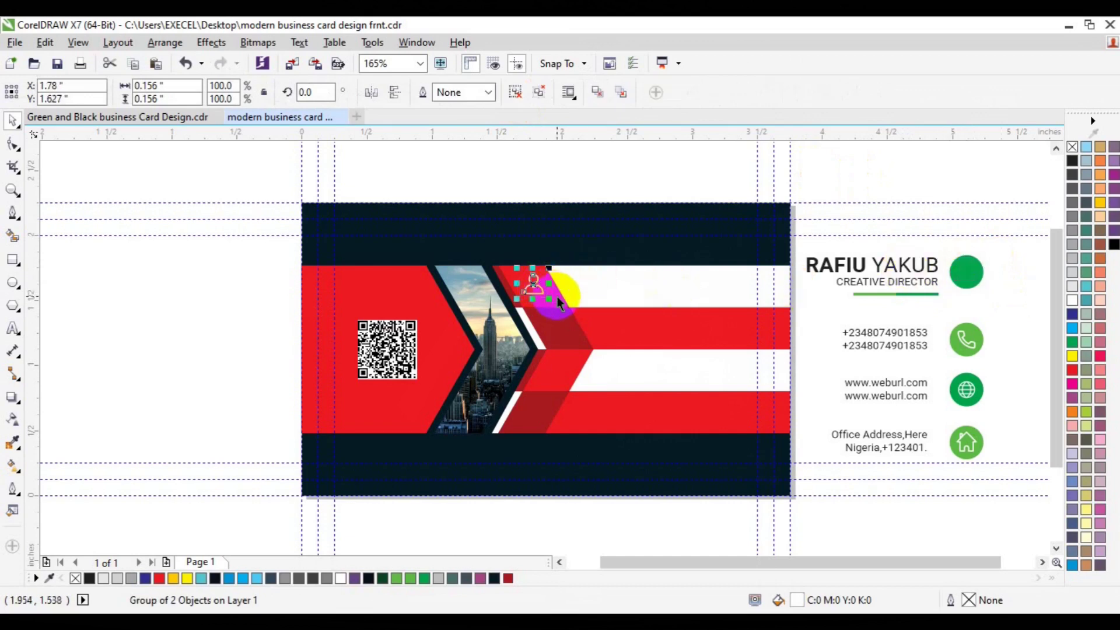
shift+click(559, 301)
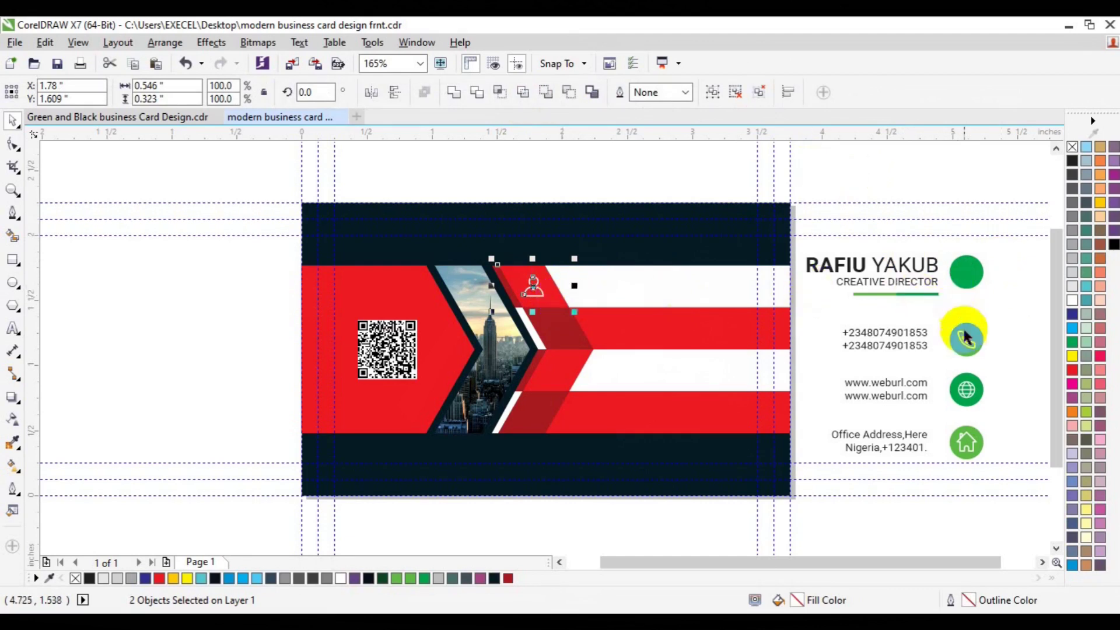
- Move the phone and globe icons out of their green circles onto their red chevron pieces
click(964, 344)
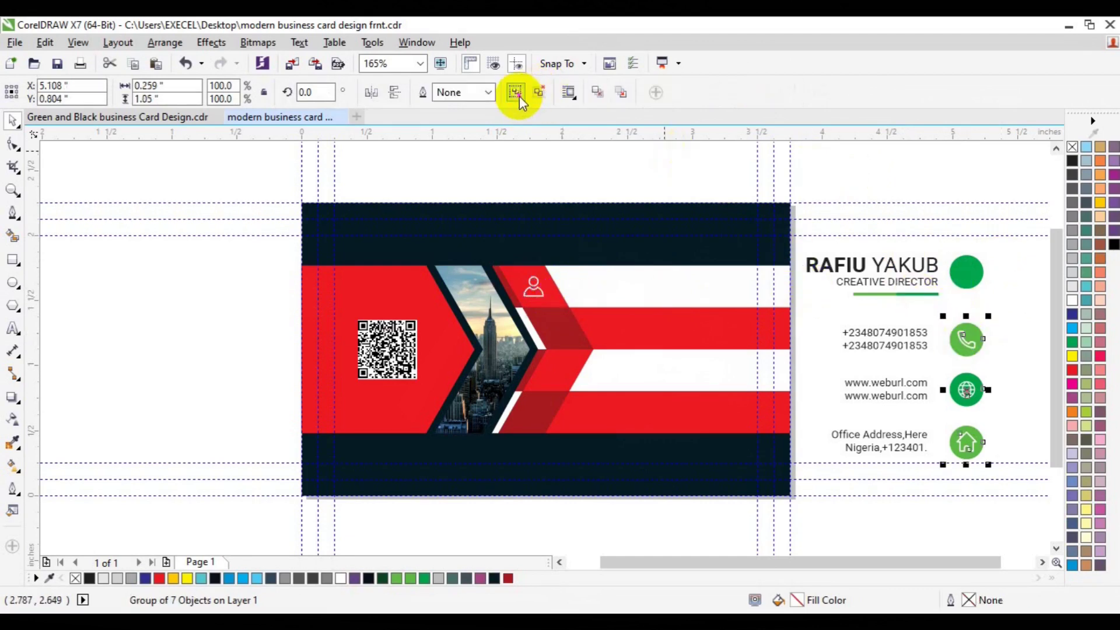
key(ctrl+u)
click(969, 342)
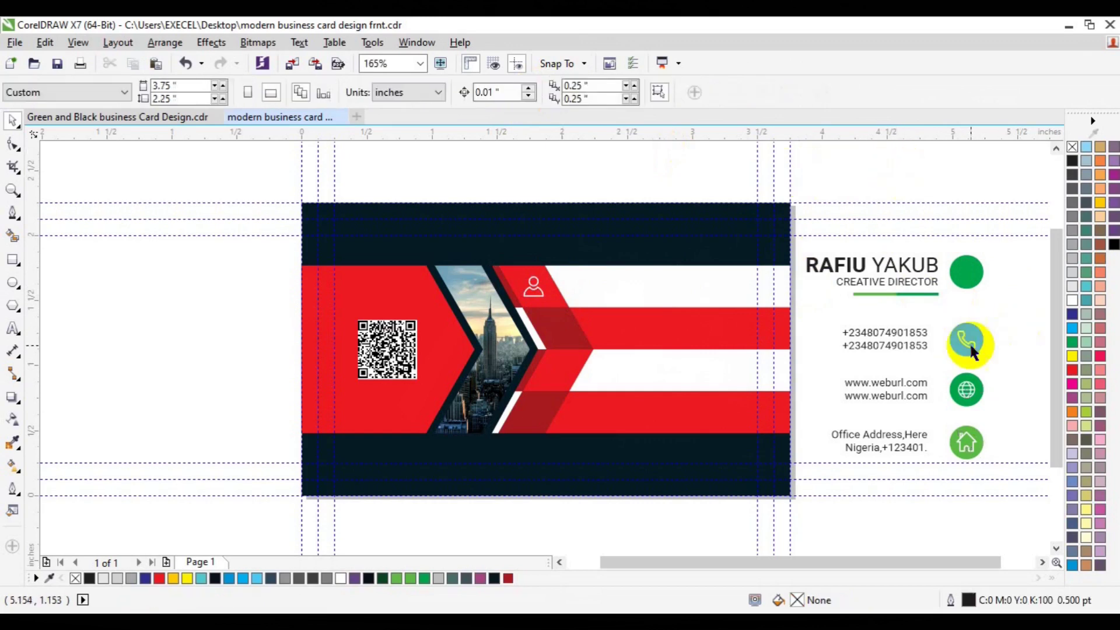
drag(969, 342, 561, 335)
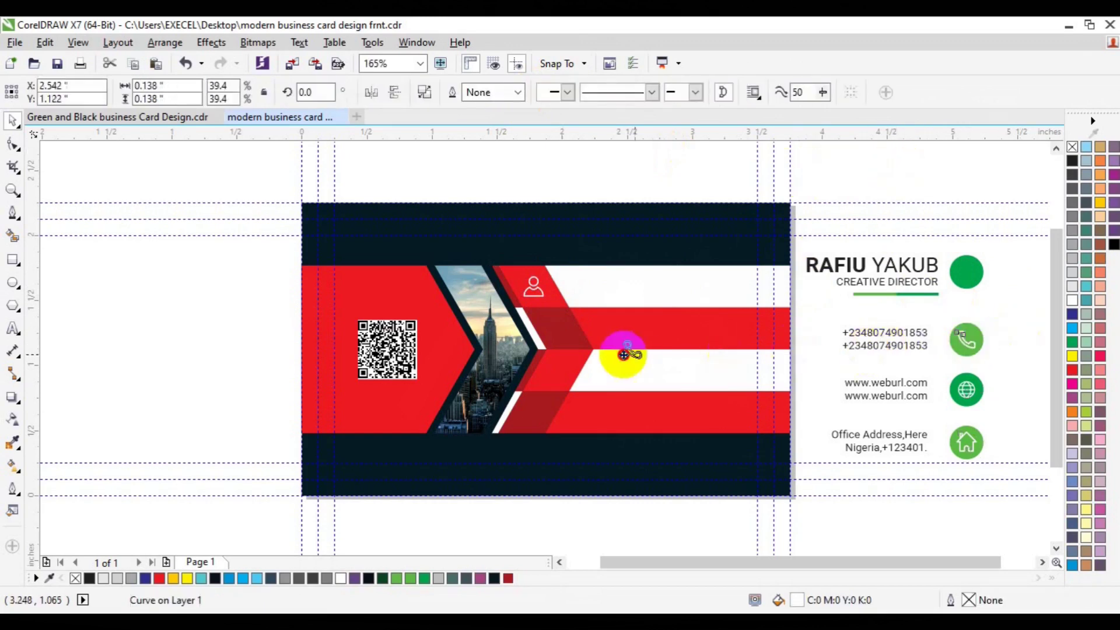
shift+click(580, 345)
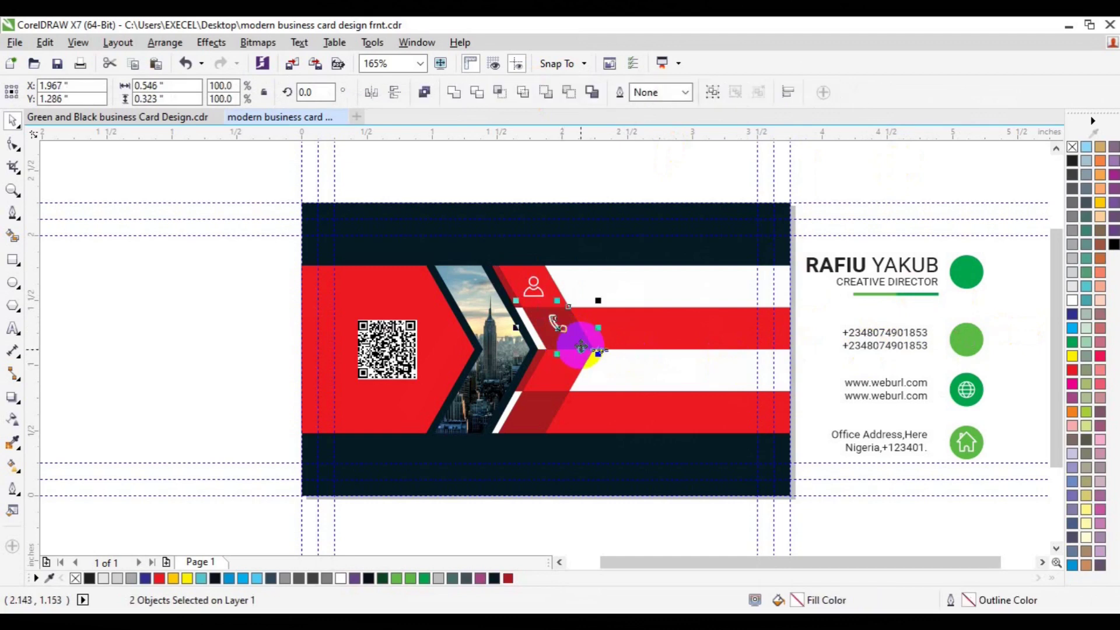
click(965, 390)
drag(966, 390, 561, 373)
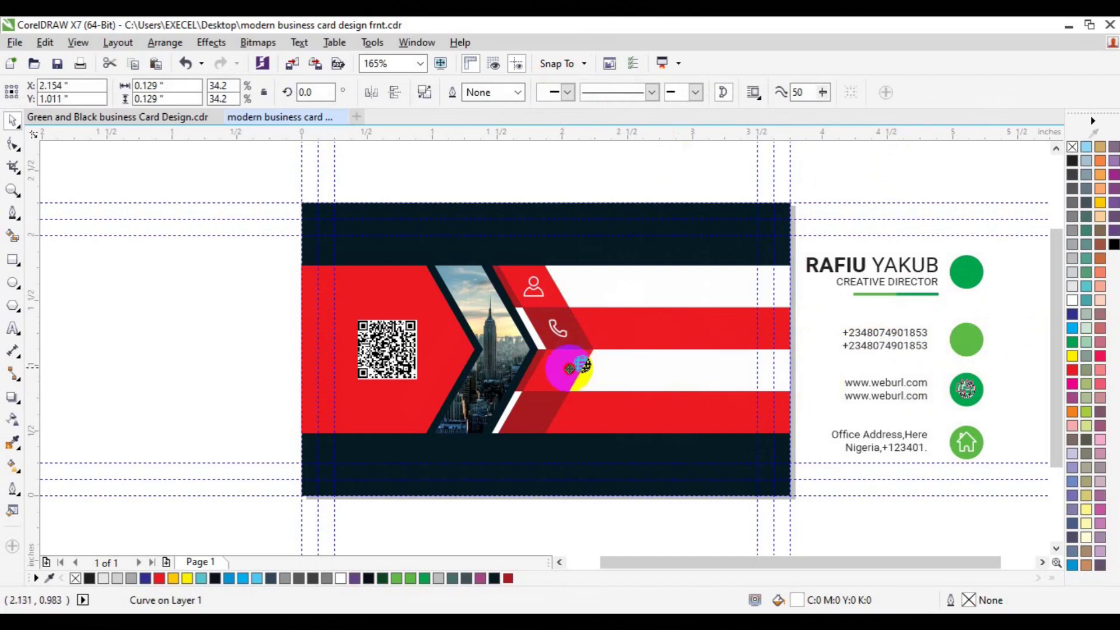
drag(560, 378, 567, 390)
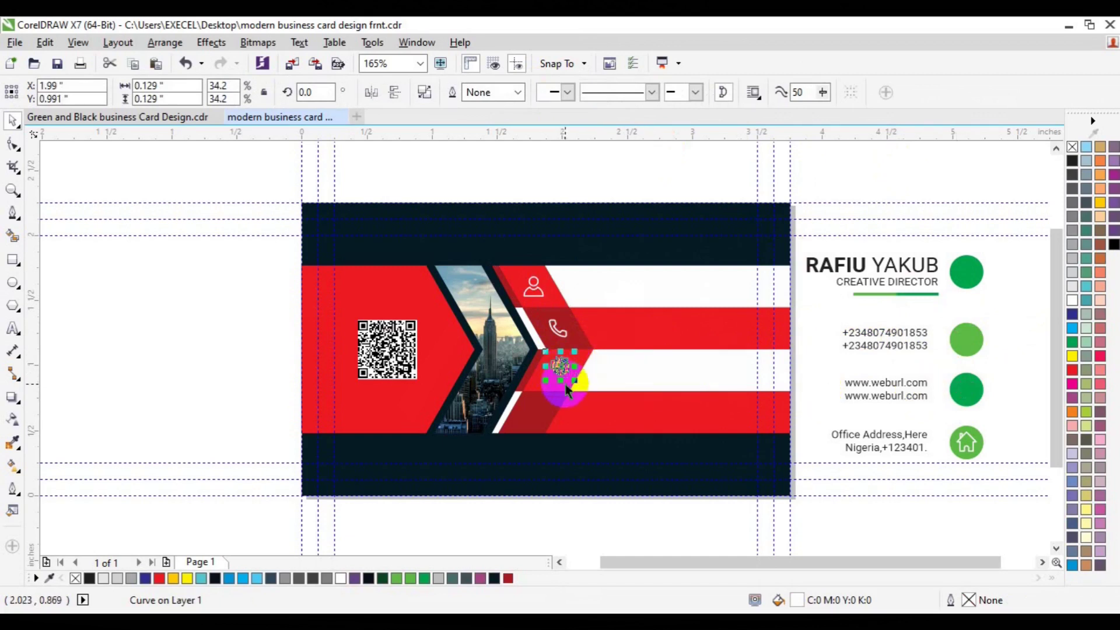
shift+click(566, 389)
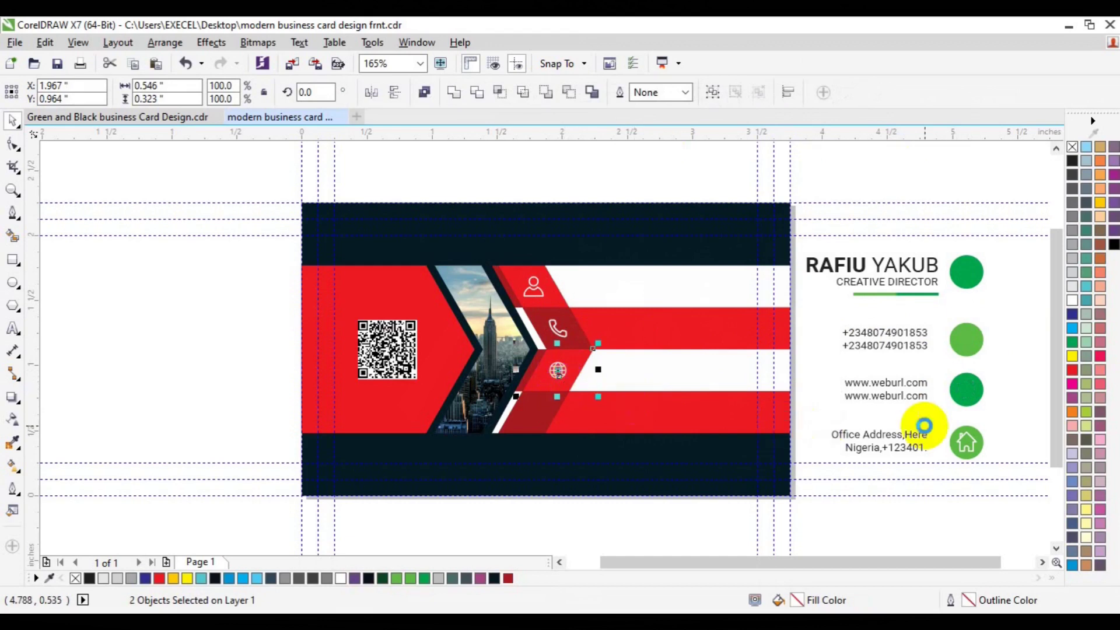
- Group the house icon's two parts and move it onto the bottom red chevron
click(964, 444)
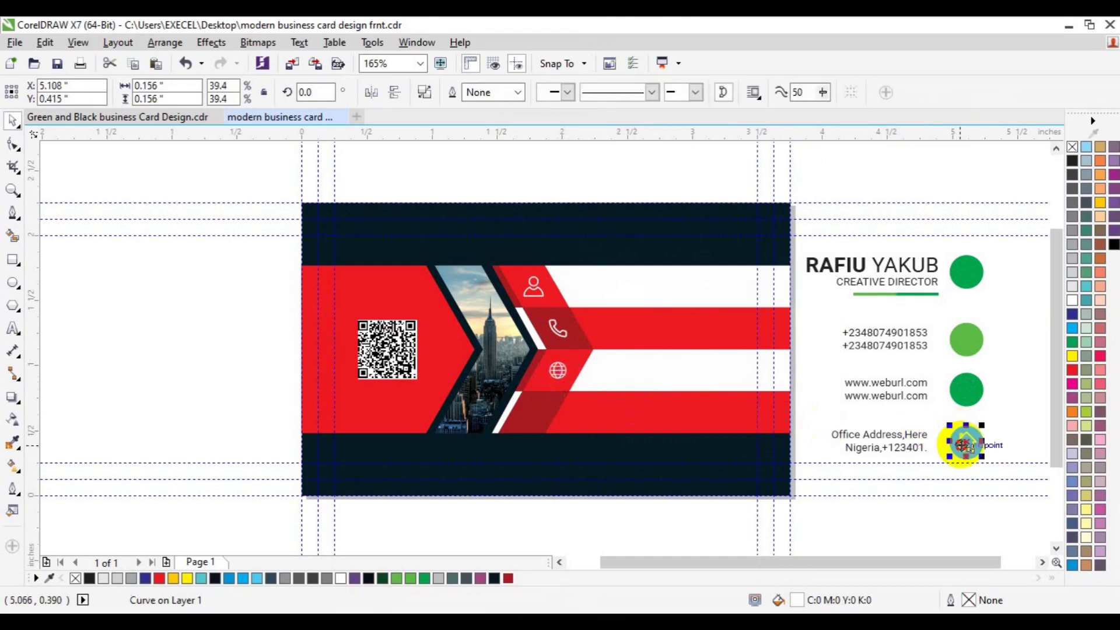
drag(962, 444, 533, 406)
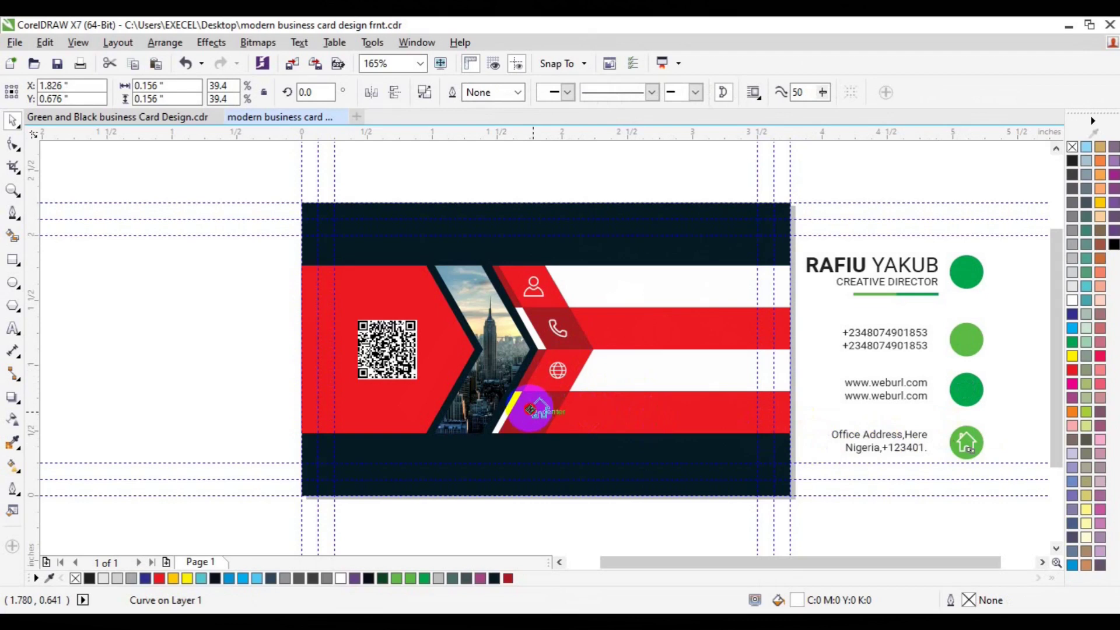
key(ctrl+z)
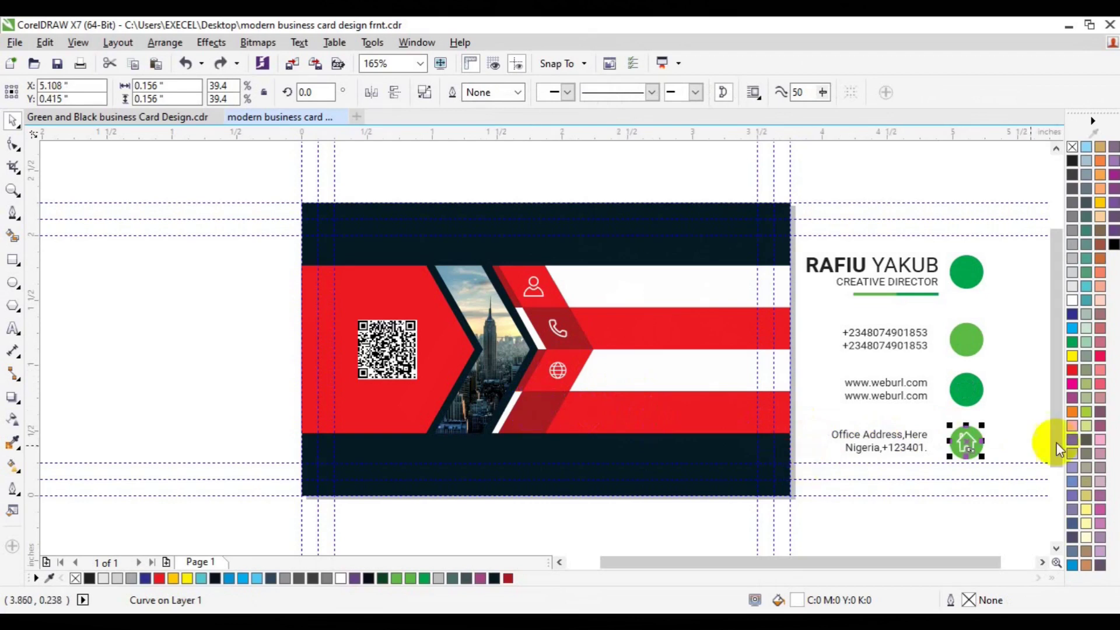
key(Escape)
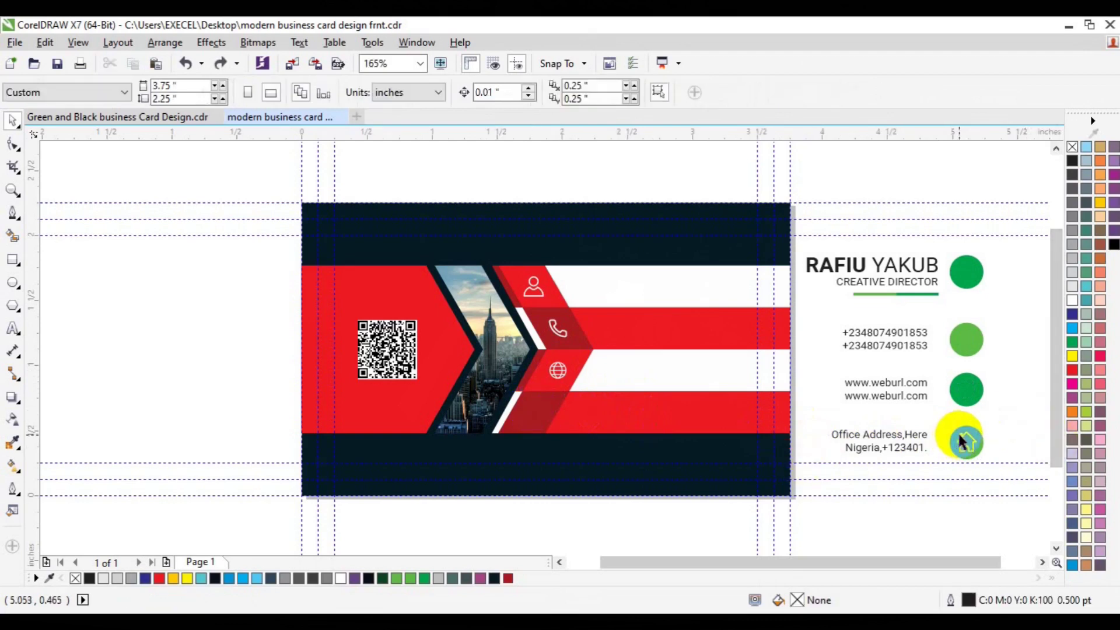
click(961, 437)
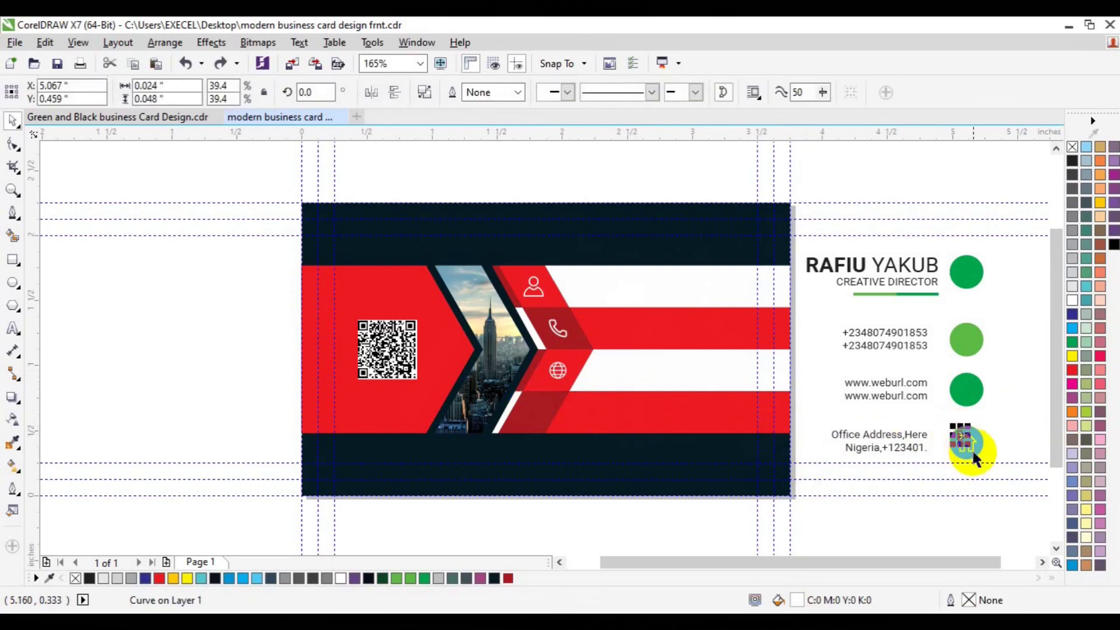
shift+click(972, 447)
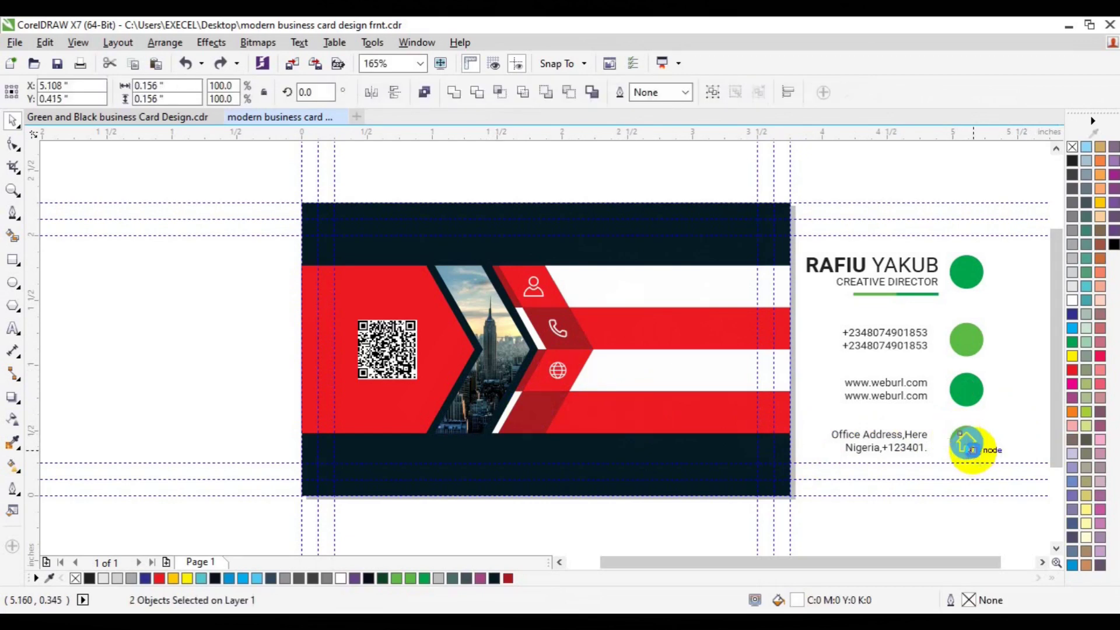
key(ctrl+g)
drag(972, 450, 537, 419)
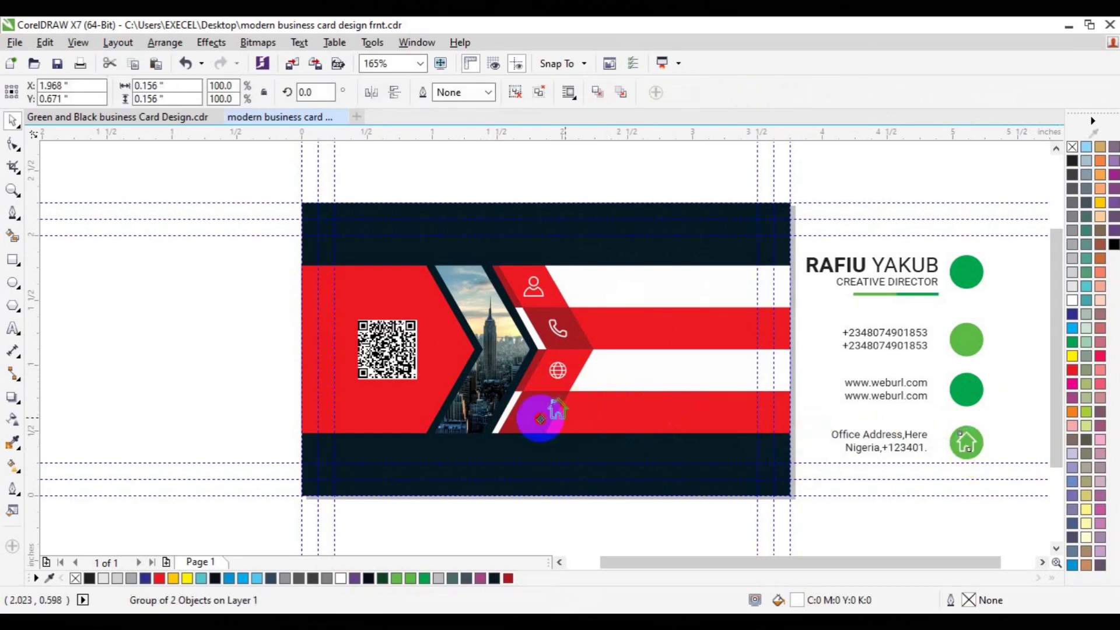
shift+click(555, 405)
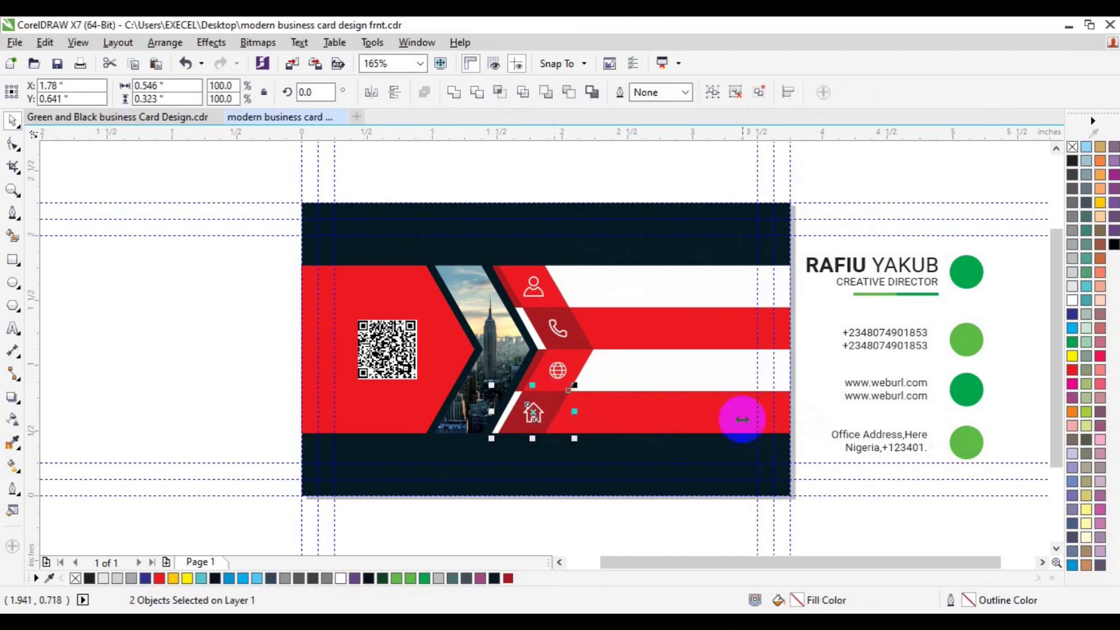
- Left-align the office address text and move it onto the bottom red stripe
click(883, 443)
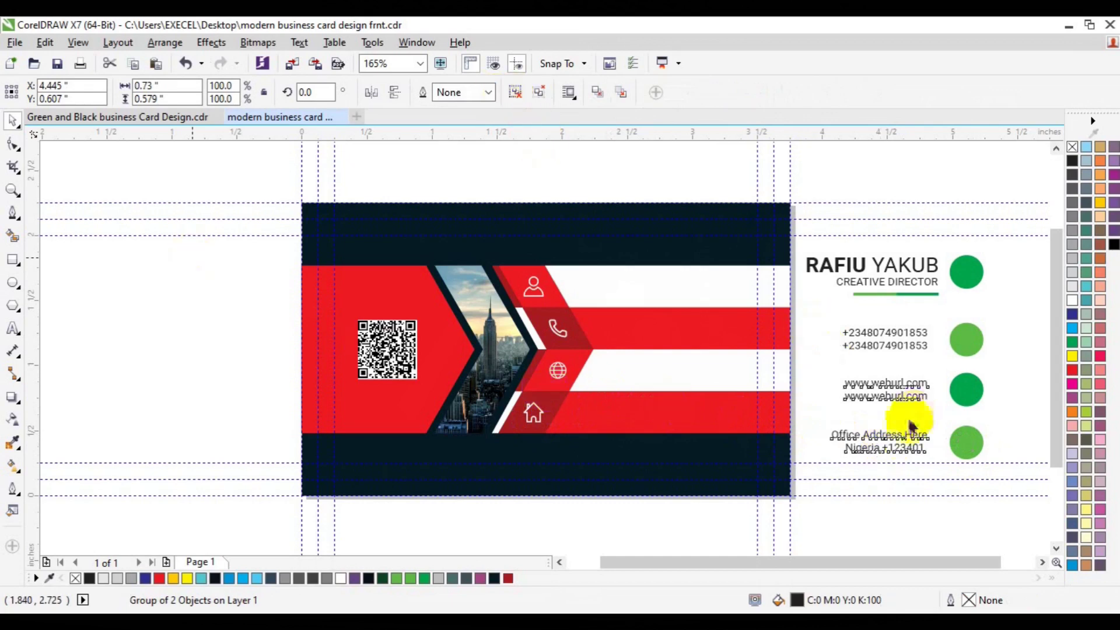
click(992, 386)
click(878, 442)
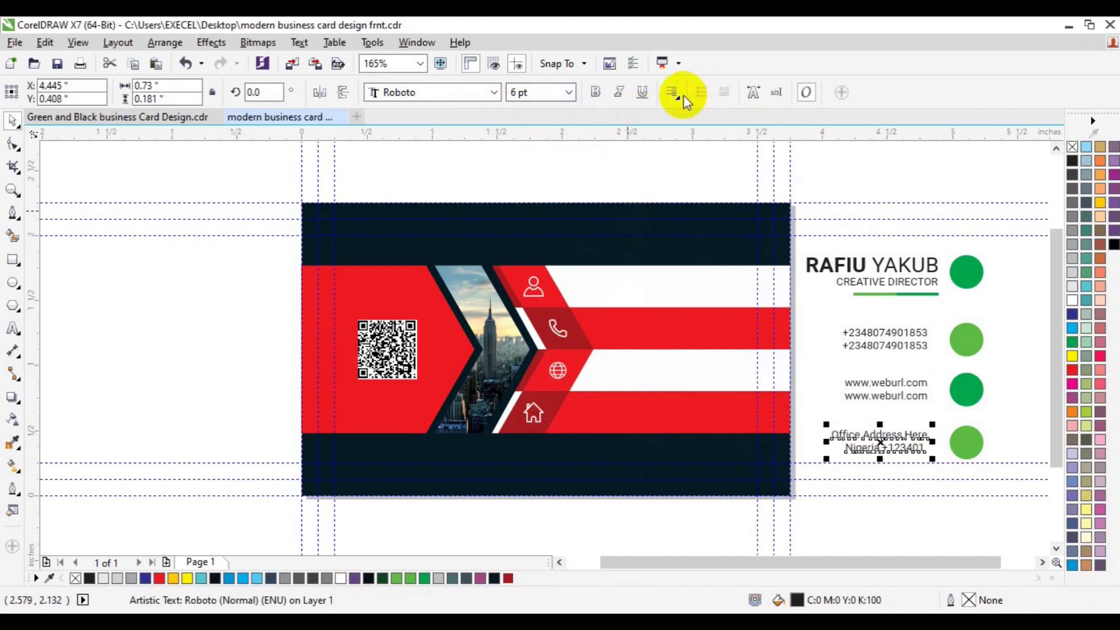
click(683, 102)
click(679, 132)
click(885, 441)
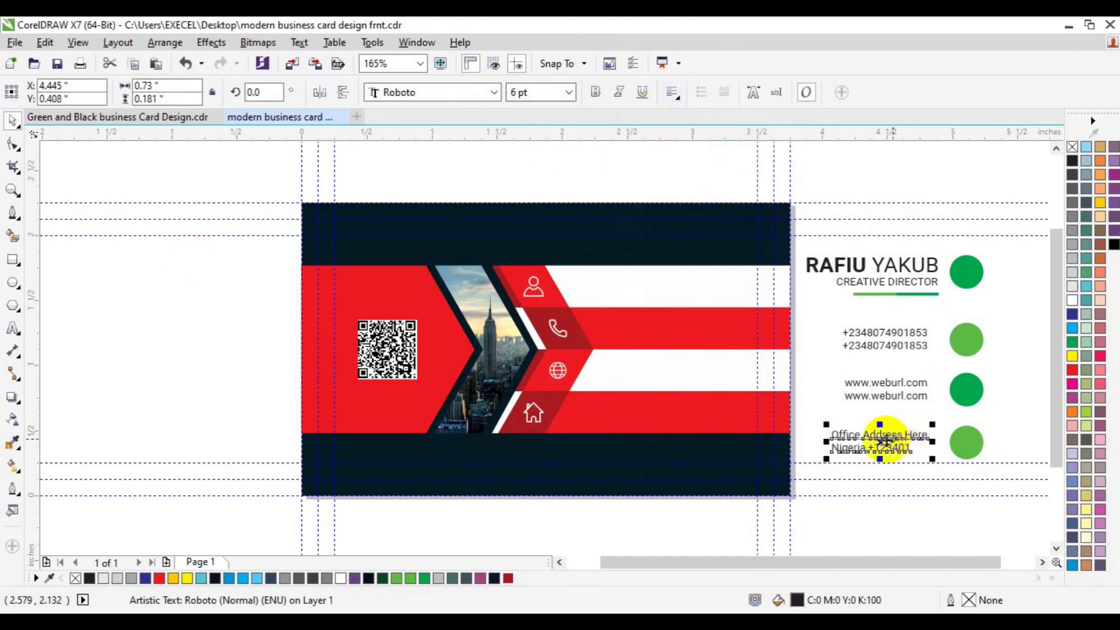
drag(885, 441, 634, 416)
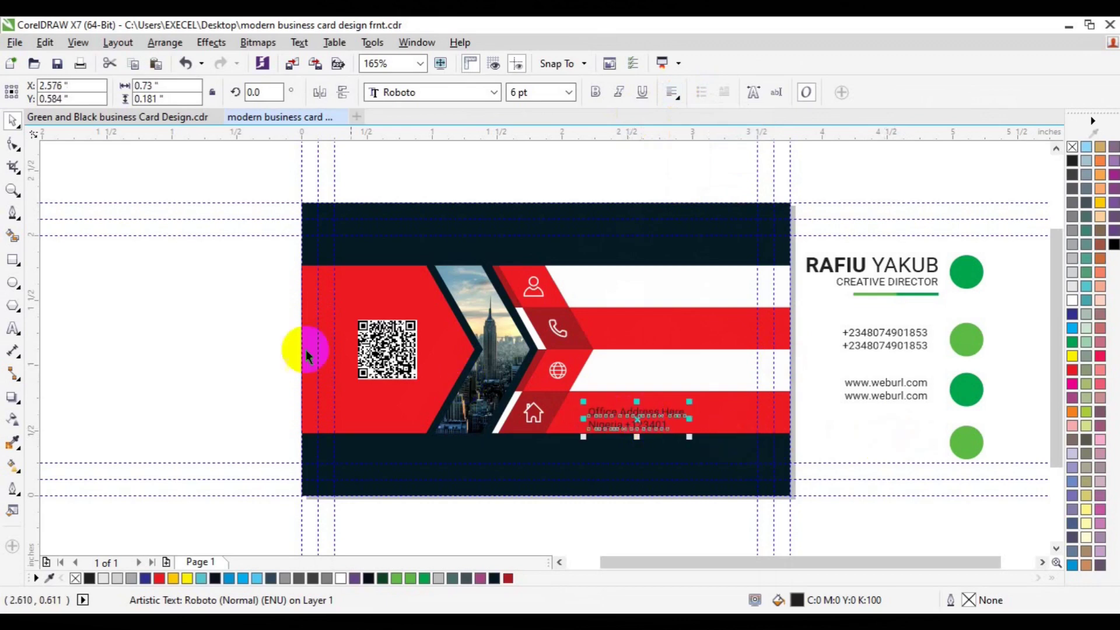
- Snap the address to a new vertical guide and move the web address beside the globe
drag(32, 373, 592, 361)
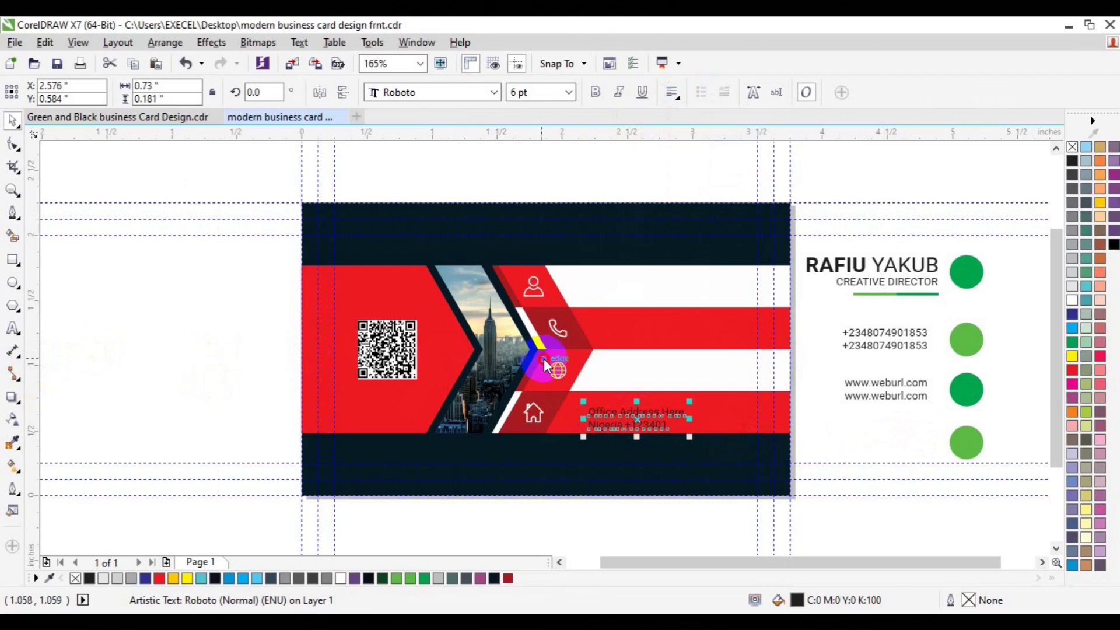
click(593, 361)
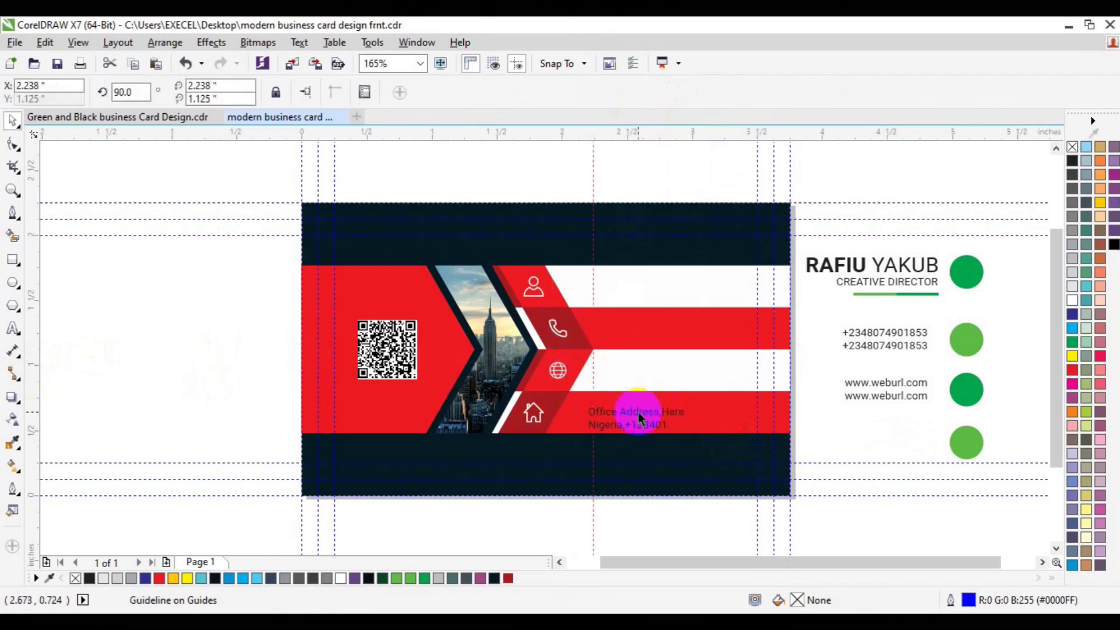
click(638, 415)
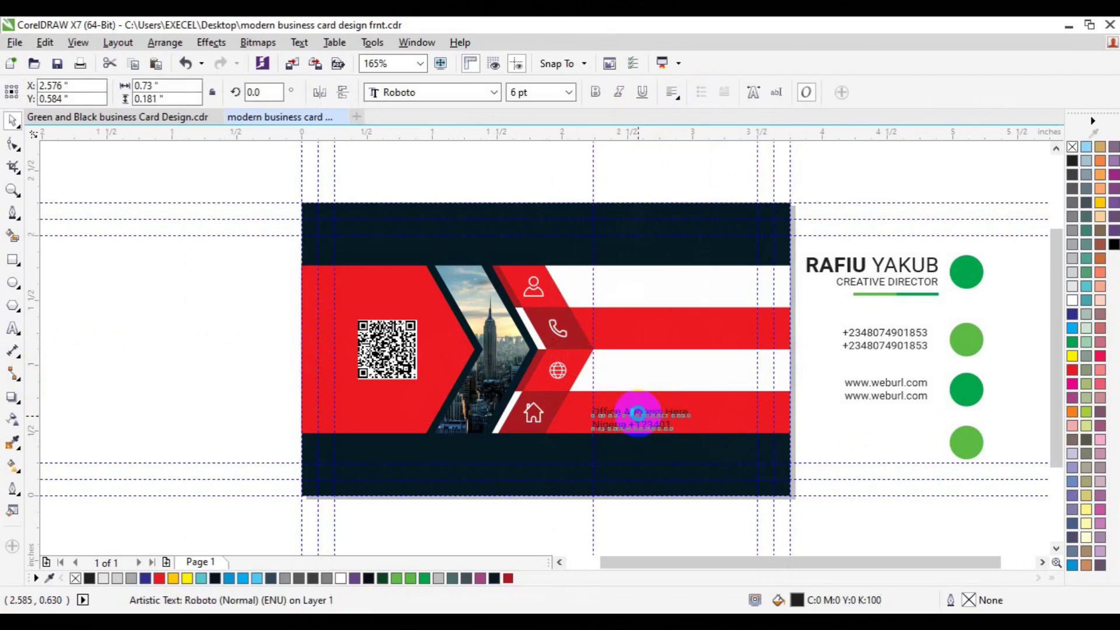
drag(638, 413, 637, 413)
click(856, 395)
drag(857, 396, 613, 381)
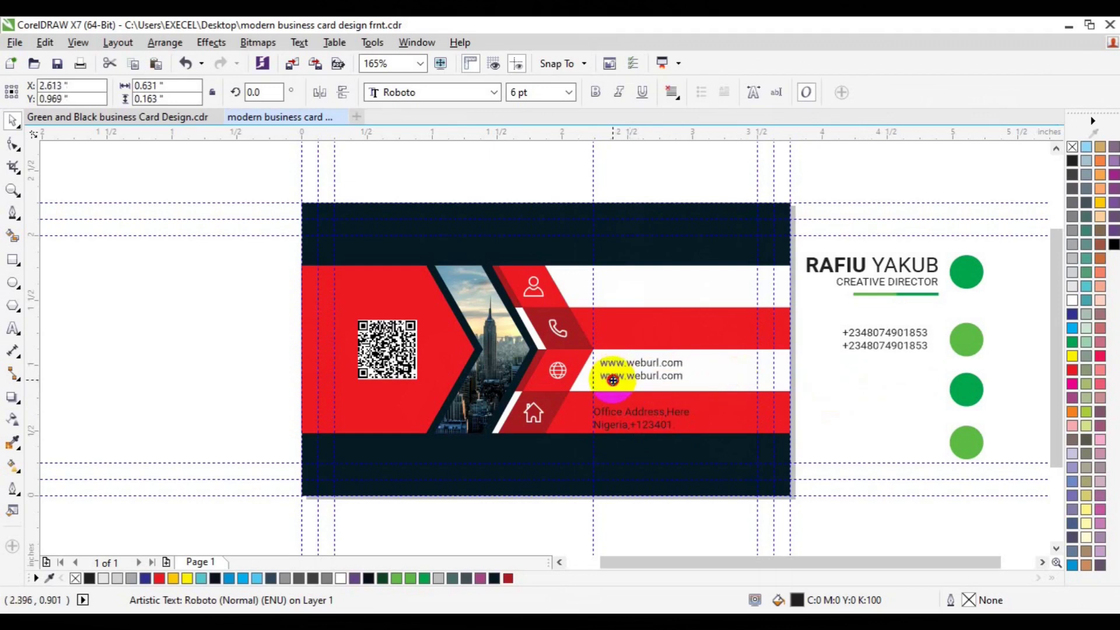
- Centre the web address on the white stripe and the office address on the red stripe
shift+click(712, 383)
key(e)
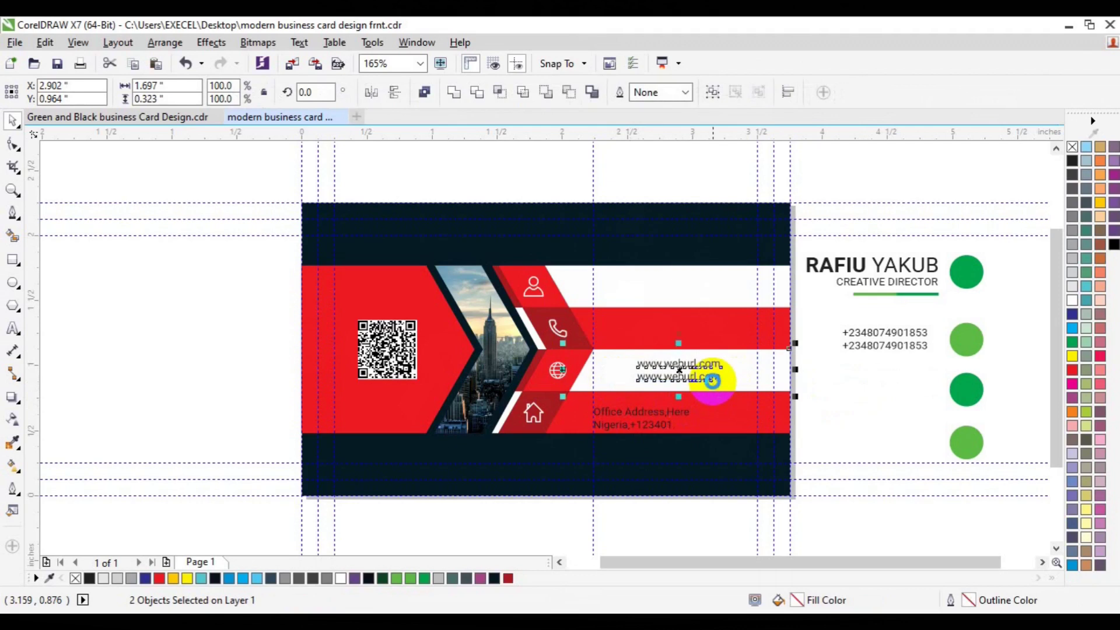
click(839, 383)
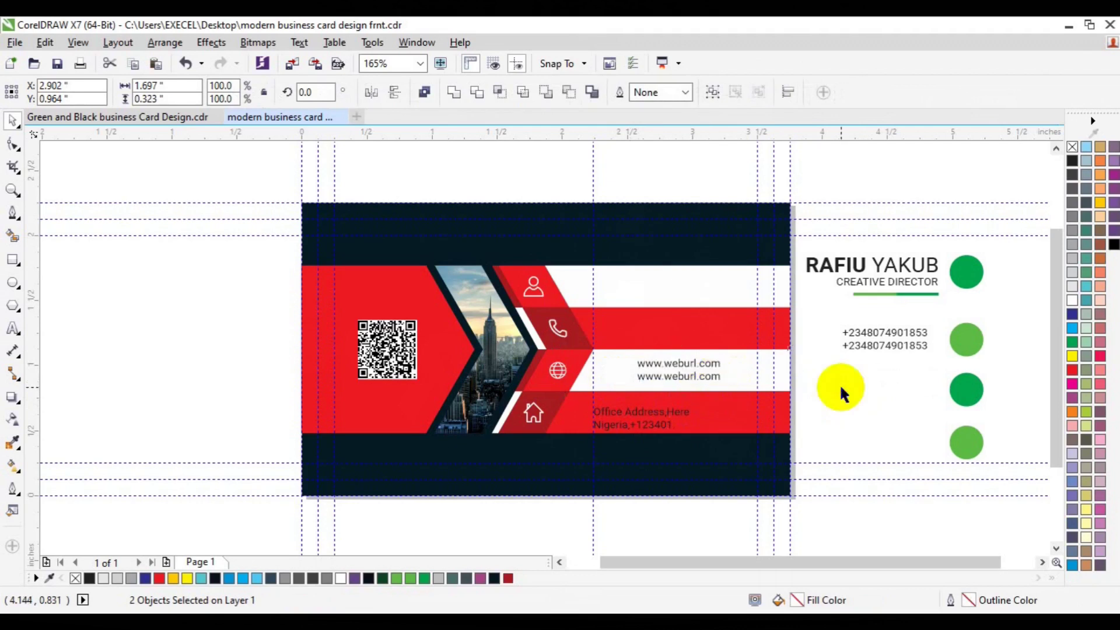
click(683, 379)
click(630, 417)
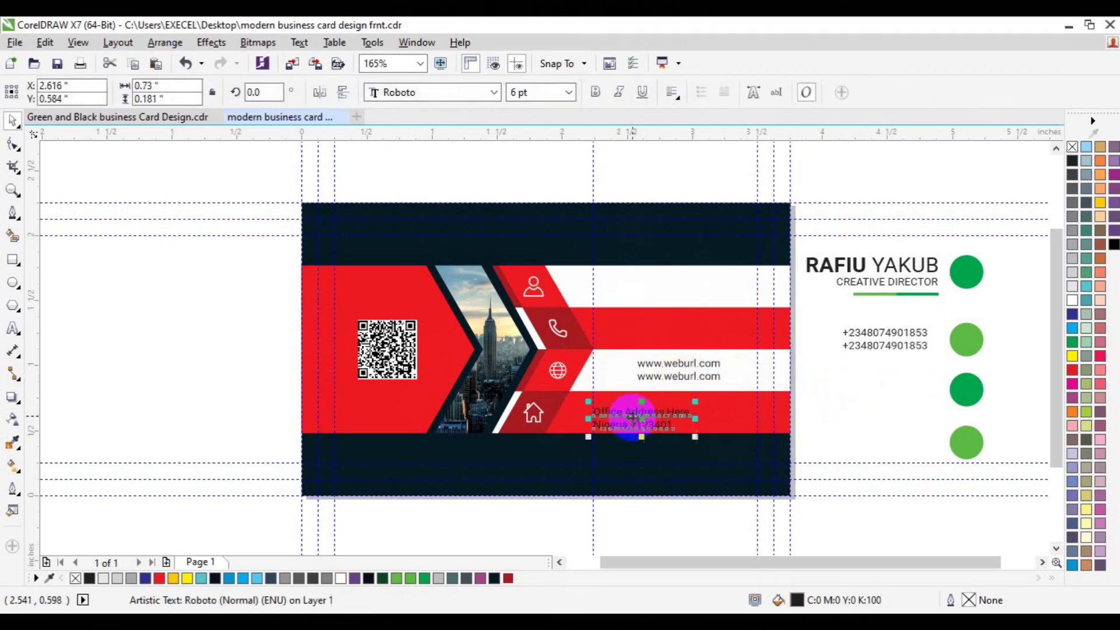
shift+click(709, 429)
key(e)
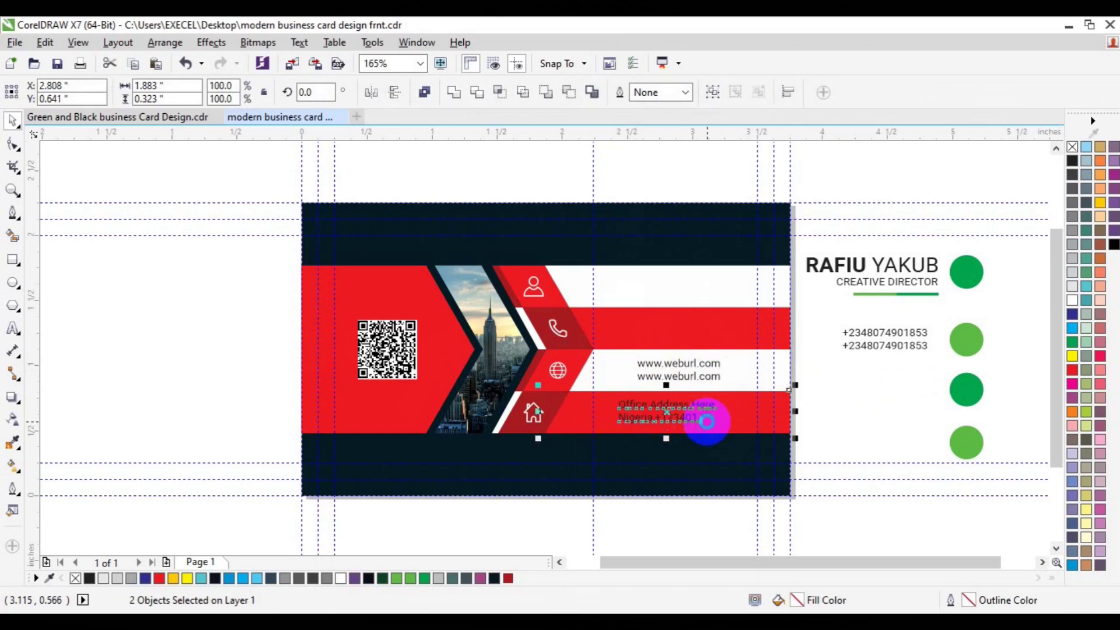
click(687, 407)
click(784, 403)
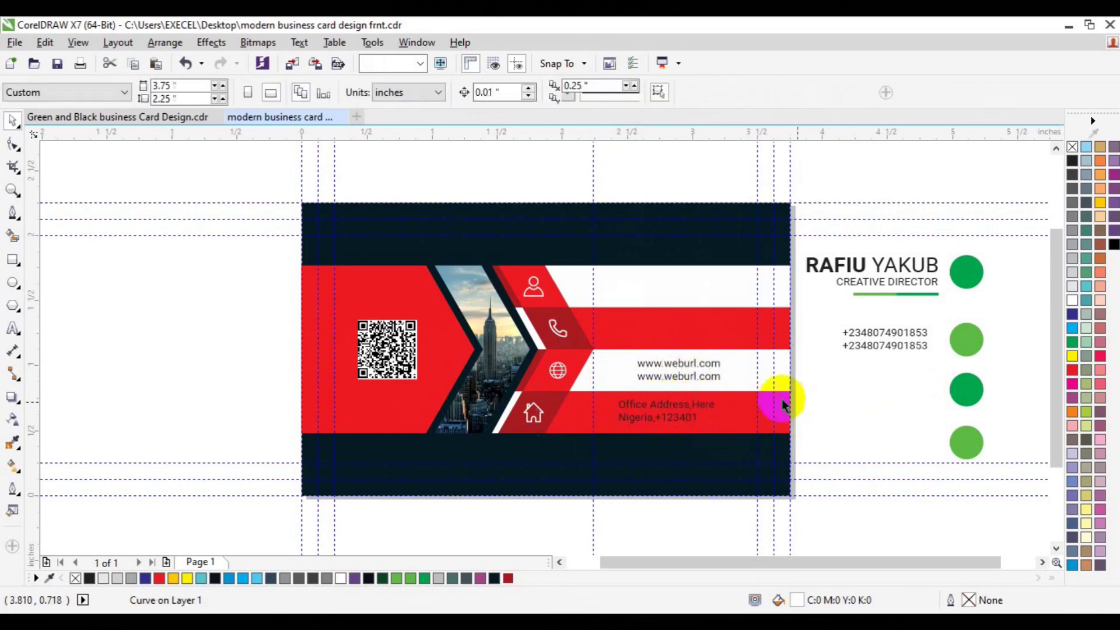
- Left-align the web and office addresses together and nudge them into place
click(675, 381)
shift+click(662, 407)
key(l)
key(Left)
key(Left)
key(Left)
key(Left)
key(Left)
key(Left)
key(Left)
key(Left)
key(Left)
key(Left)
key(Left)
key(Left)
key(Left)
key(Left)
key(Left)
key(Left)
key(Left)
key(Left)
key(Left)
key(Left)
key(Right)
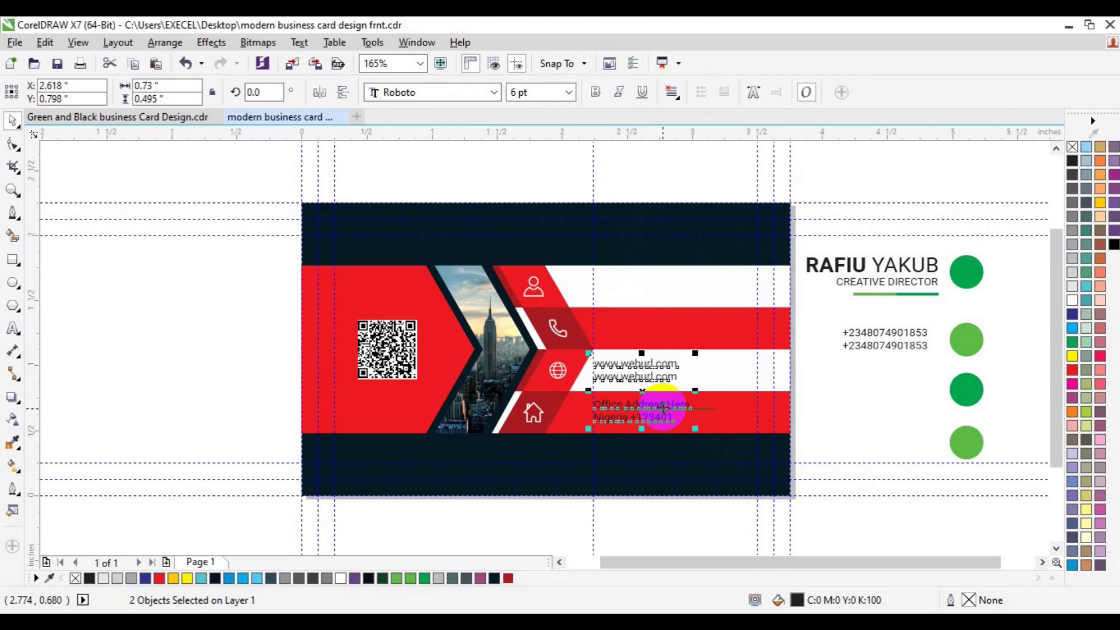
click(896, 342)
drag(896, 344, 648, 336)
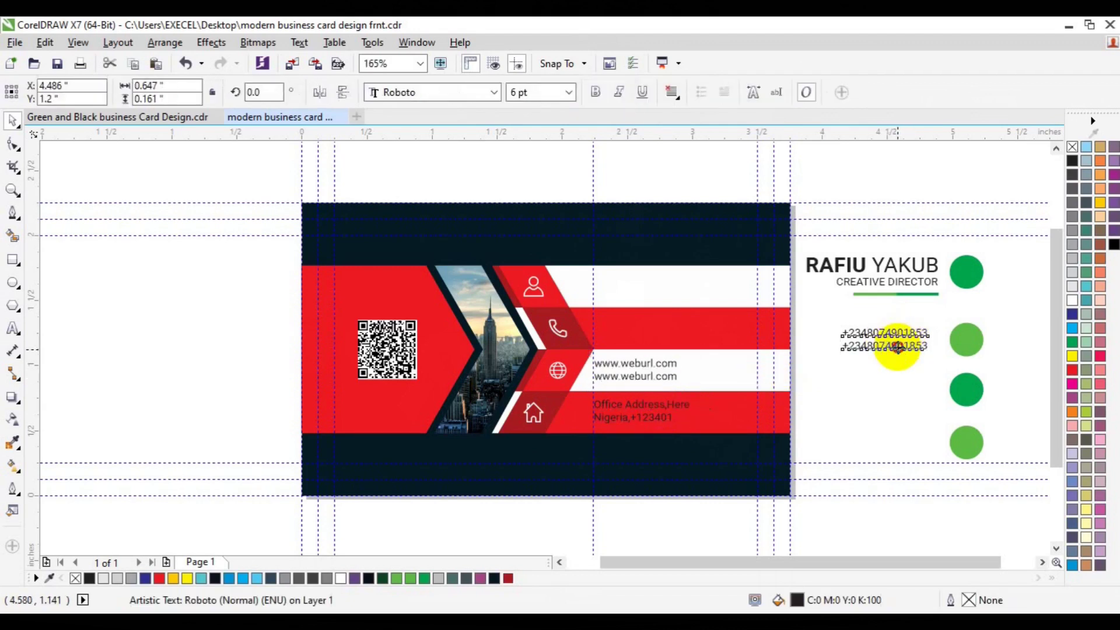
drag(647, 336, 651, 339)
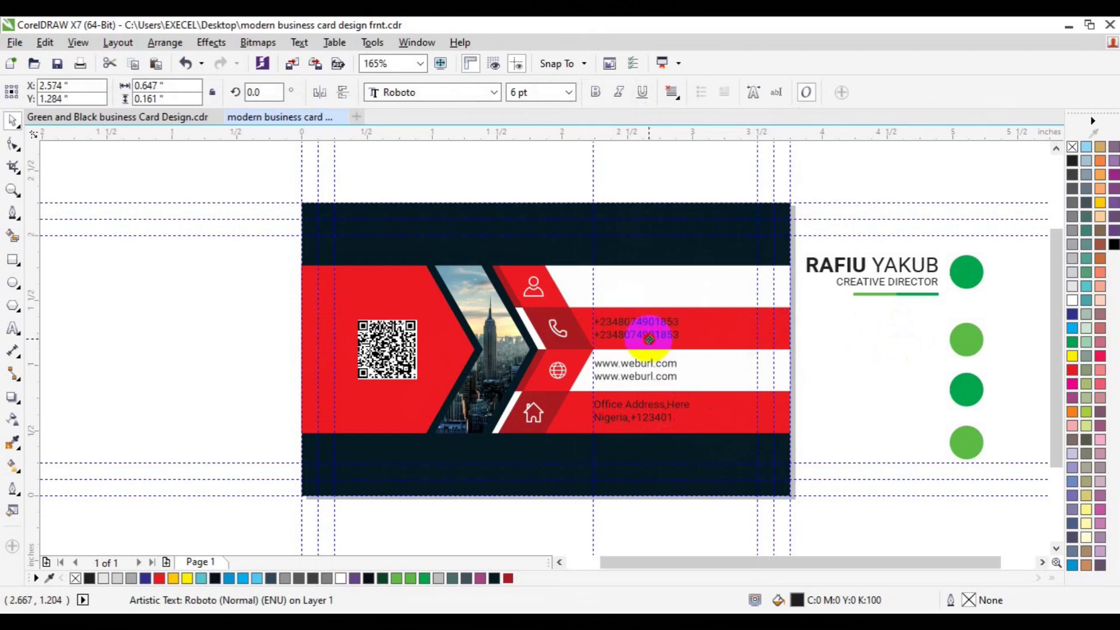
drag(651, 344, 651, 344)
shift+click(712, 345)
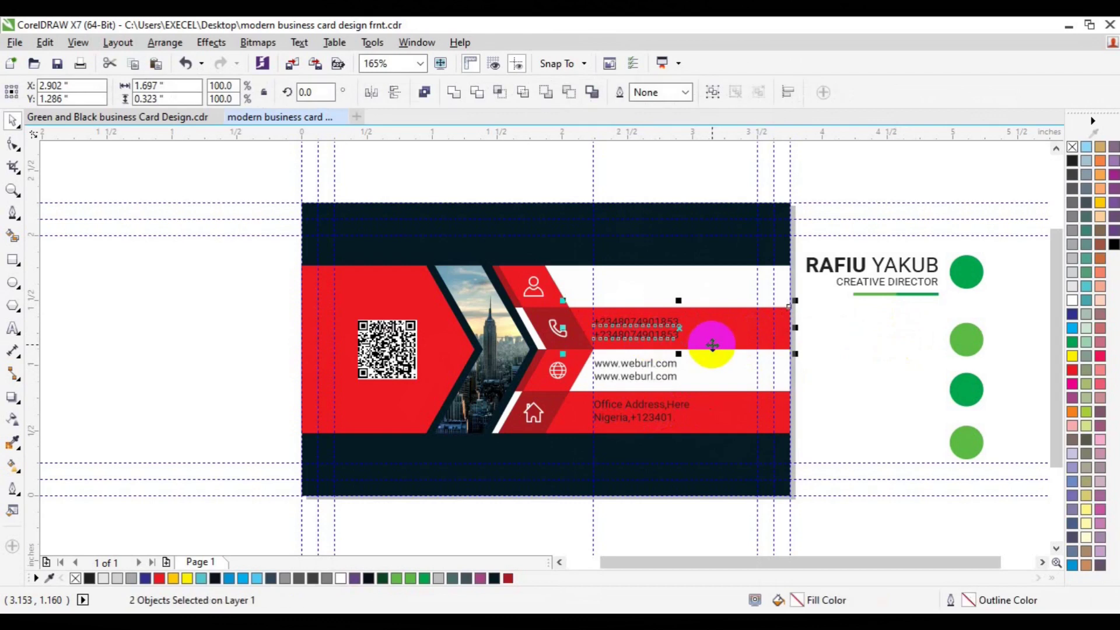
key(c)
key(ctrl+z)
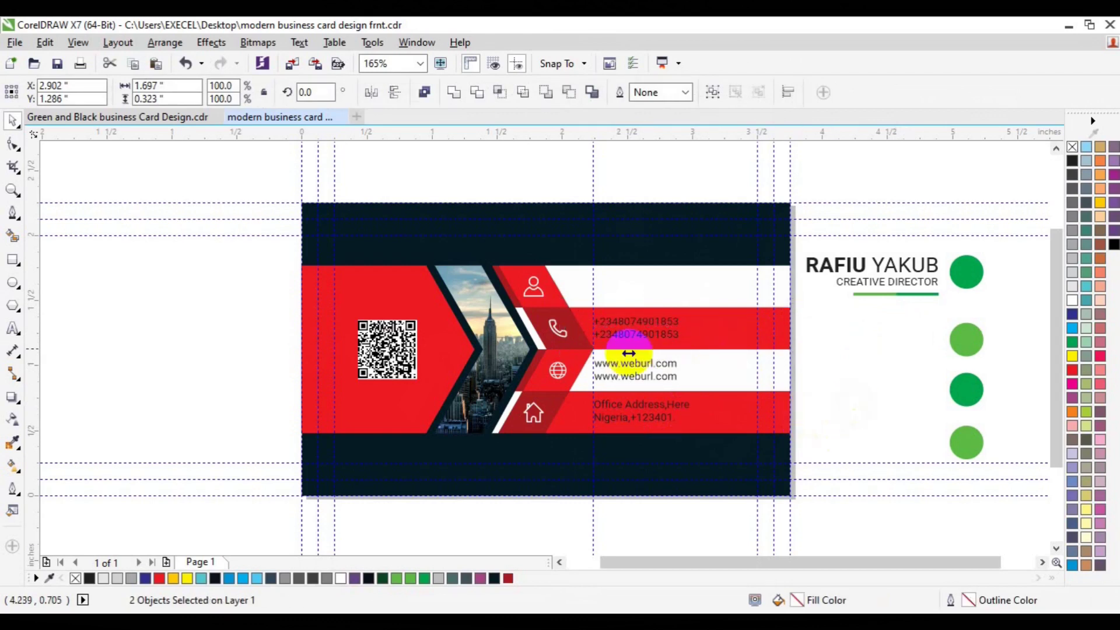
click(560, 336)
click(559, 334)
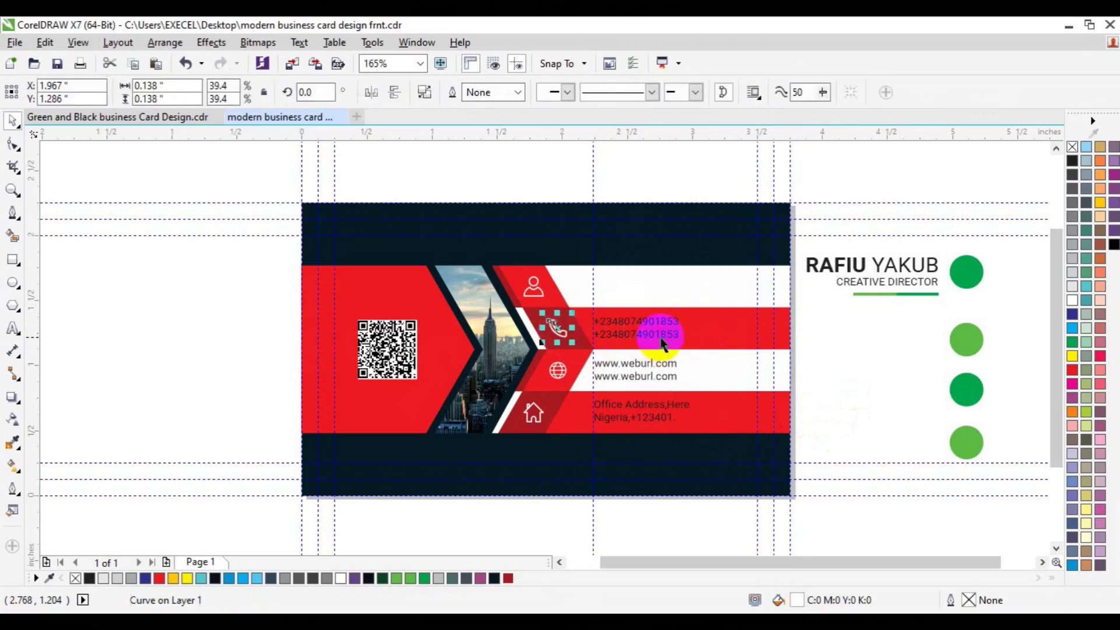
shift+click(661, 339)
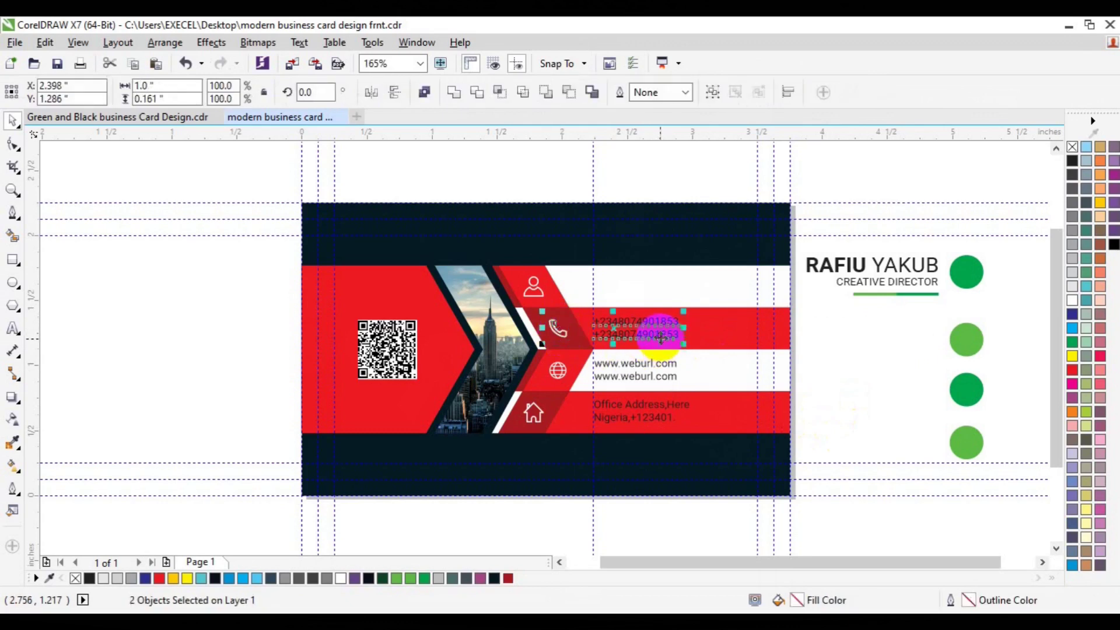
click(639, 363)
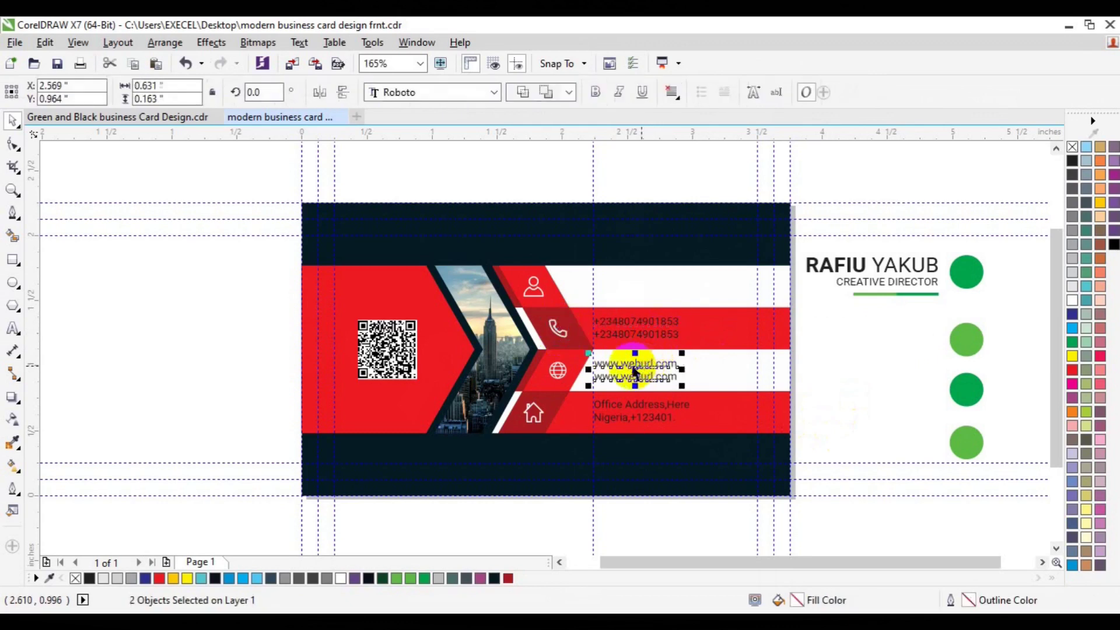
shift+click(557, 370)
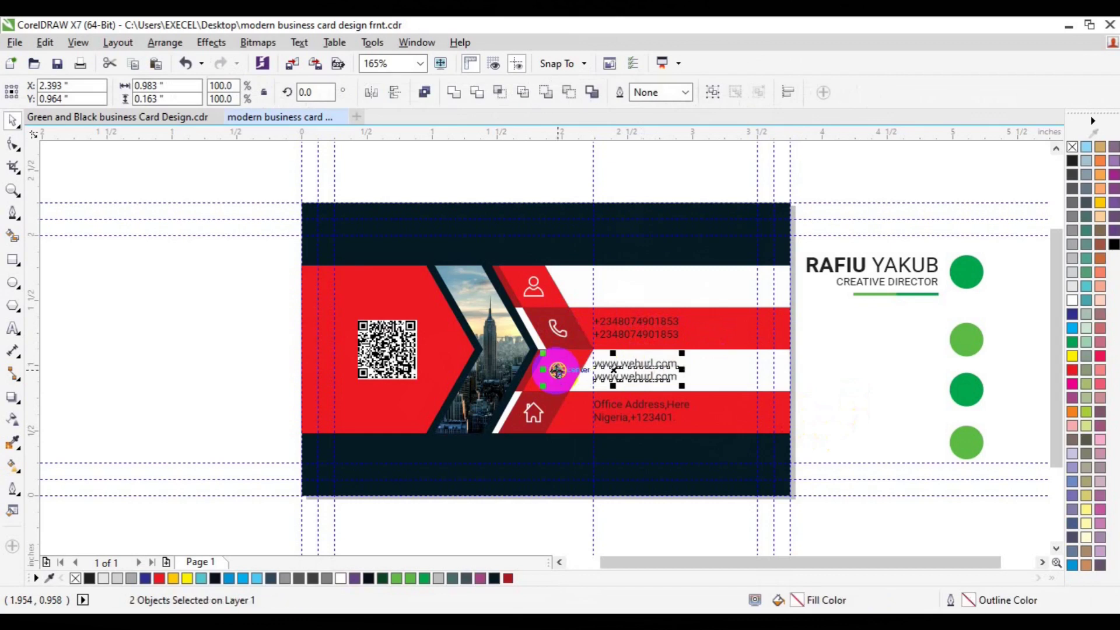
click(532, 413)
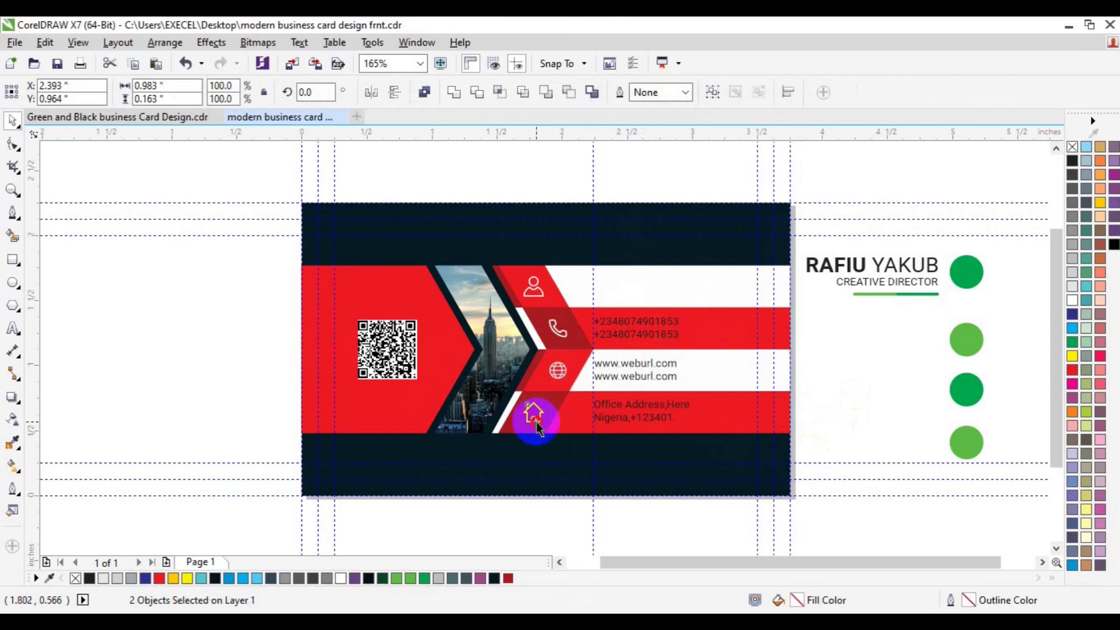
shift+click(628, 415)
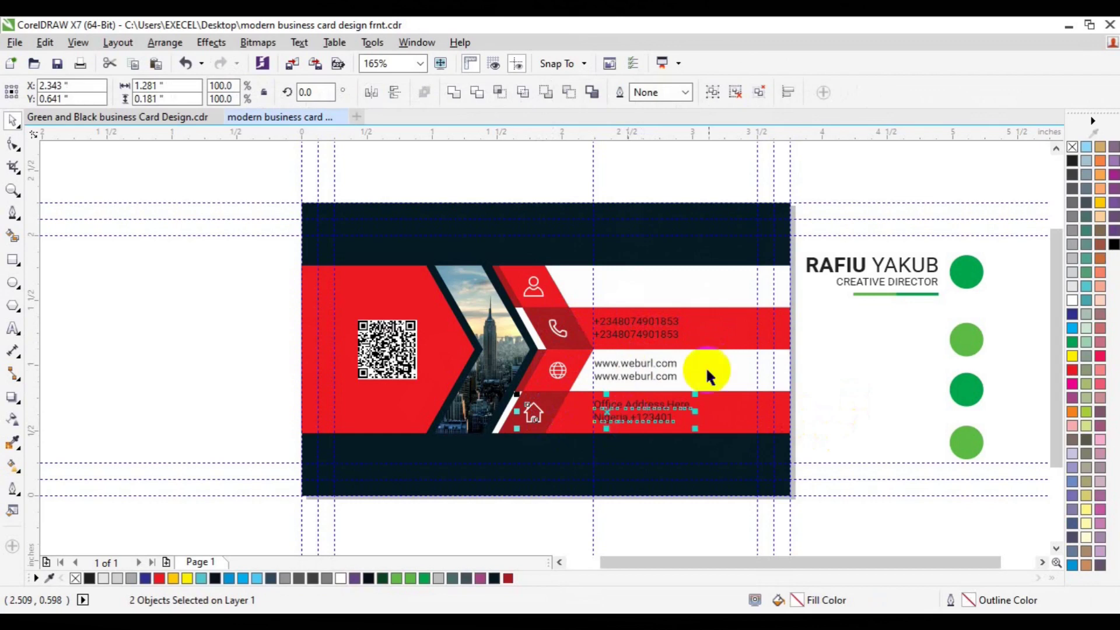
click(860, 279)
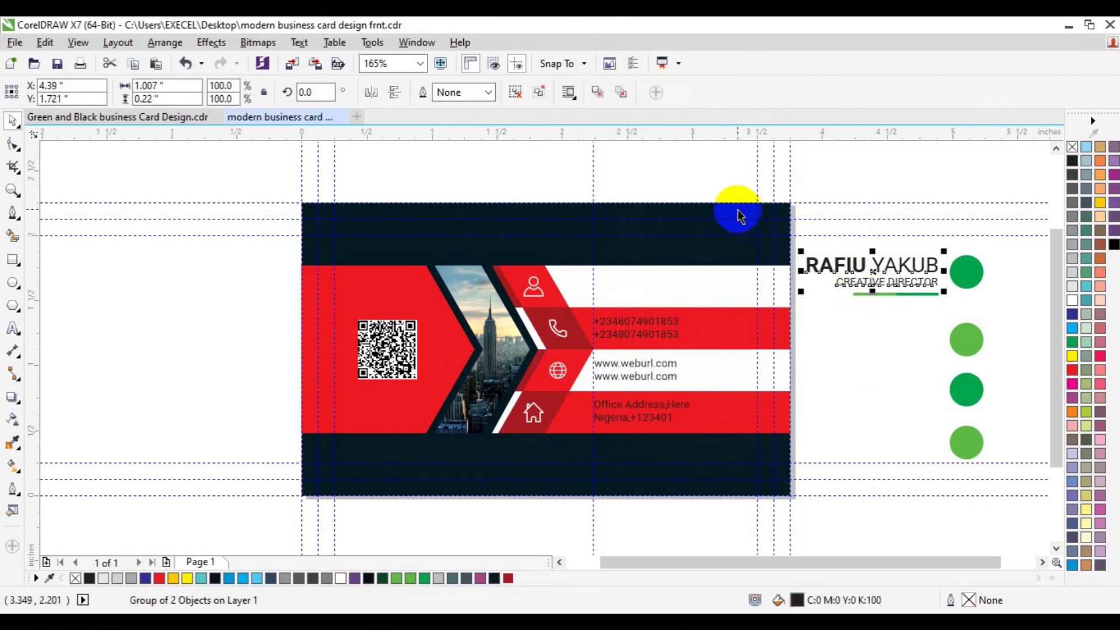
- Move the name and CREATIVE DIRECTOR title onto the white band beside the person icon, regrouping them
drag(860, 279, 652, 296)
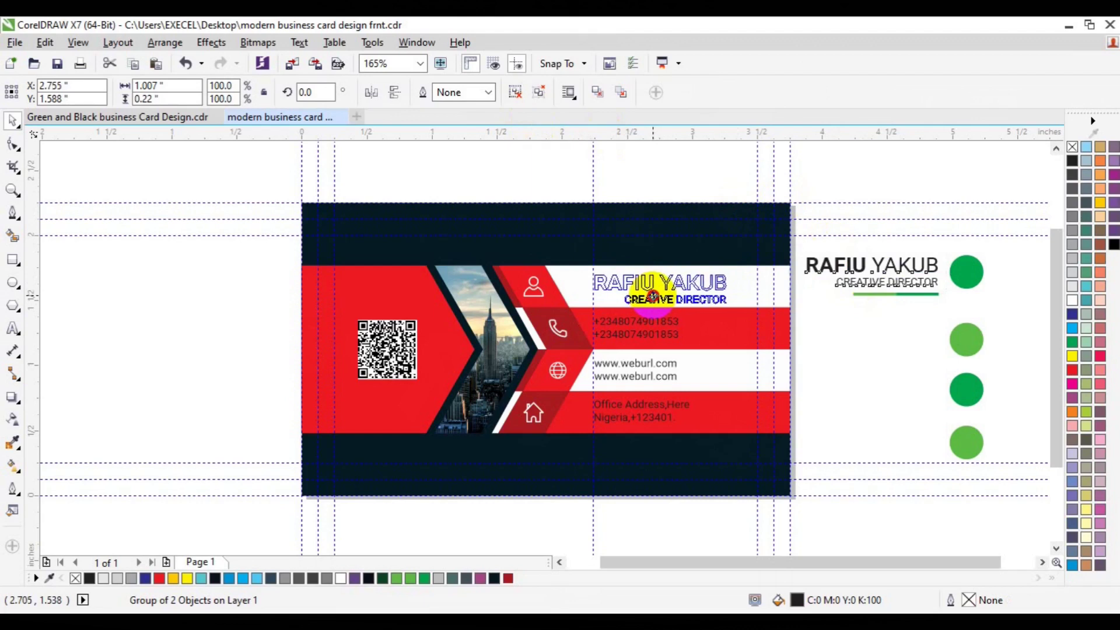
drag(653, 297, 652, 296)
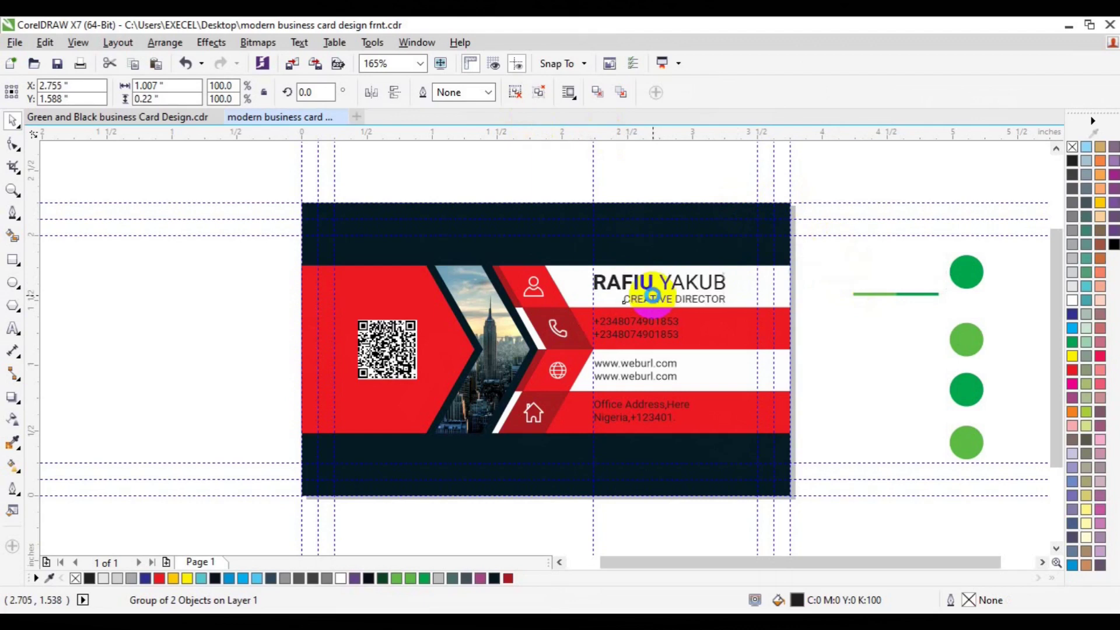
click(514, 94)
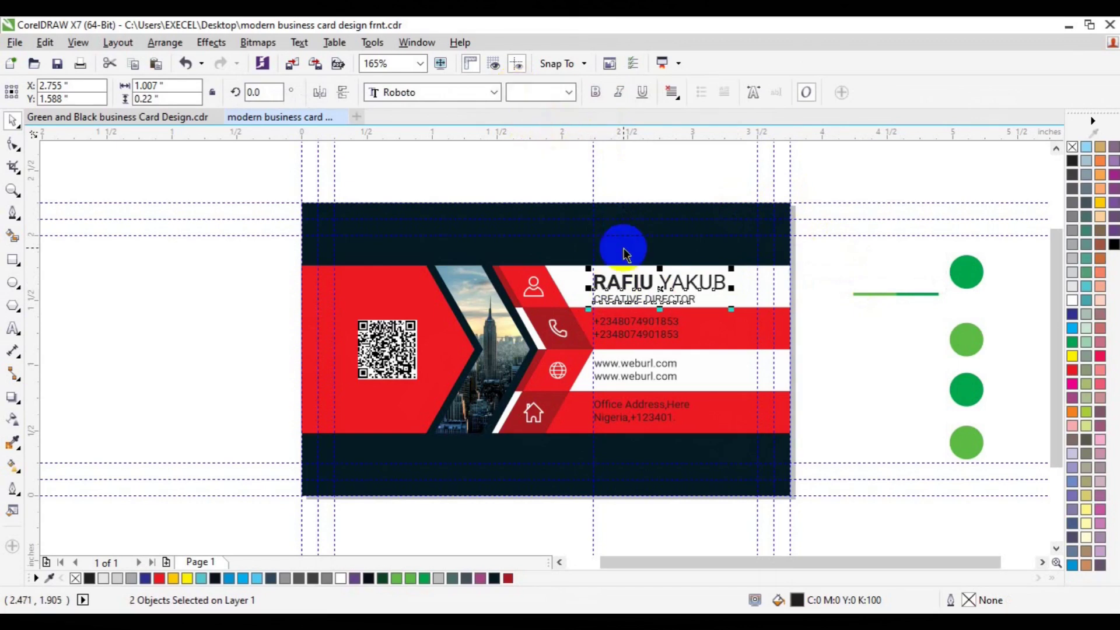
key(ctrl+g)
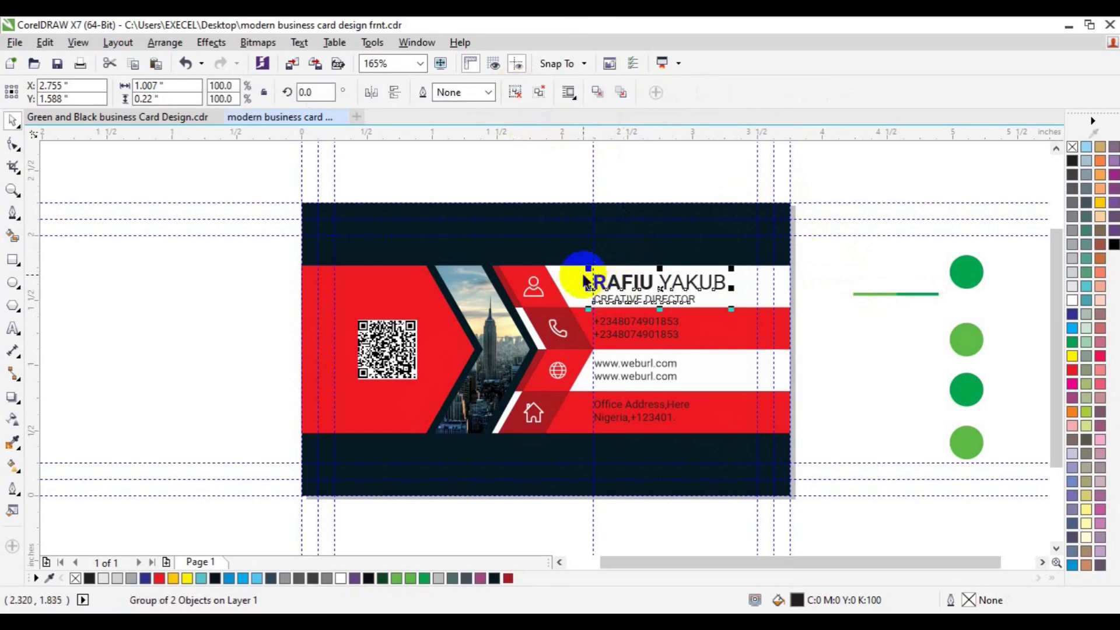
shift+click(572, 278)
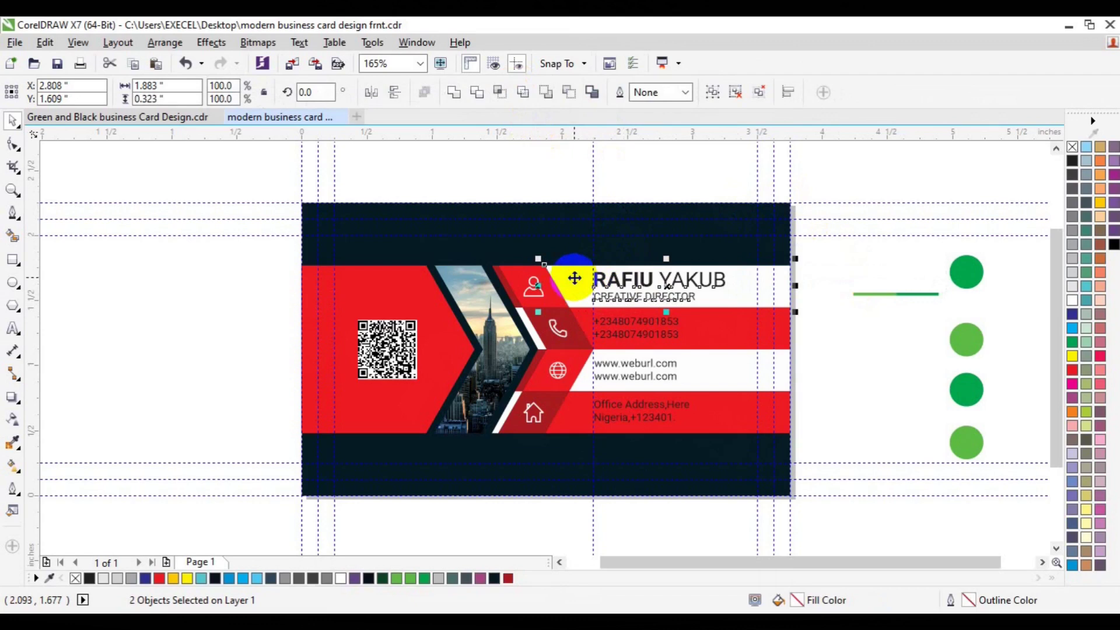
click(197, 281)
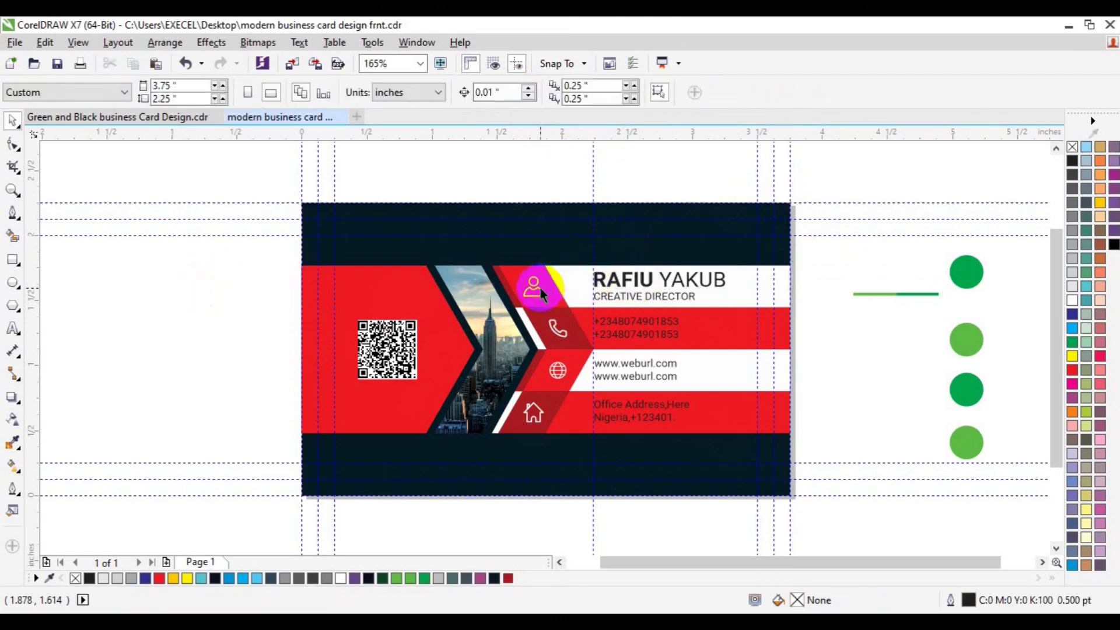
click(606, 295)
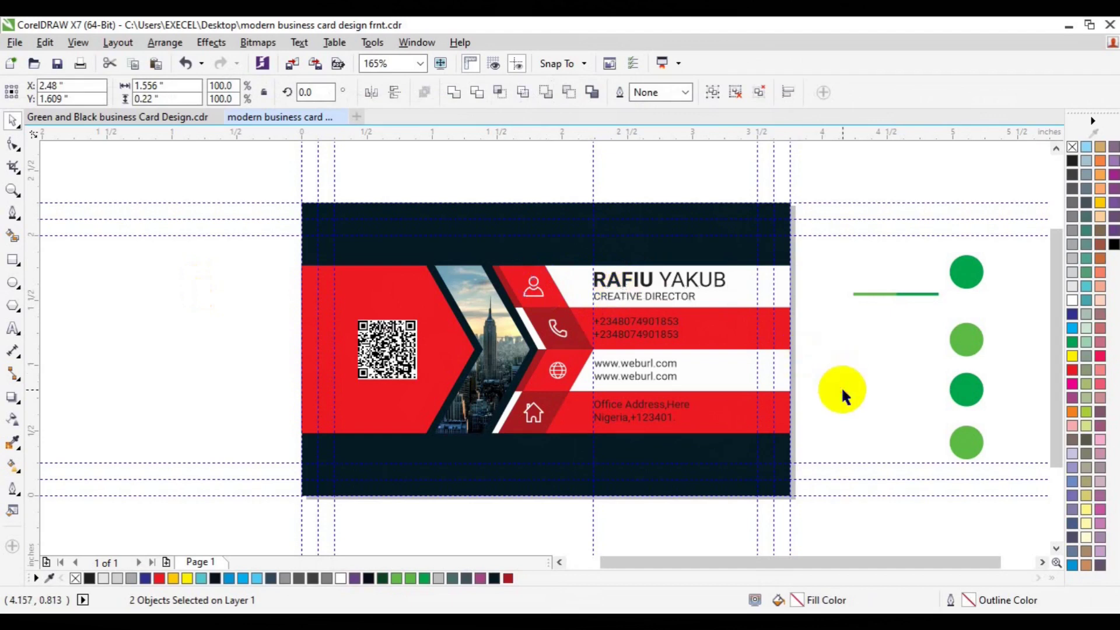
click(584, 394)
- Delete the vertical guide and shift the name block slightly left
right_click(594, 388)
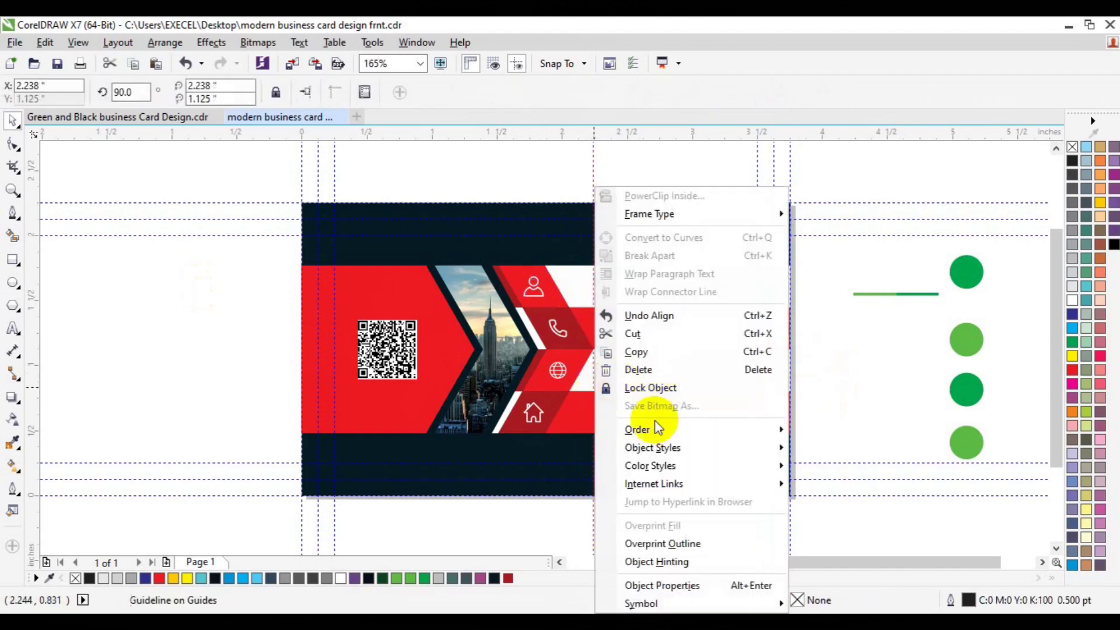
click(652, 371)
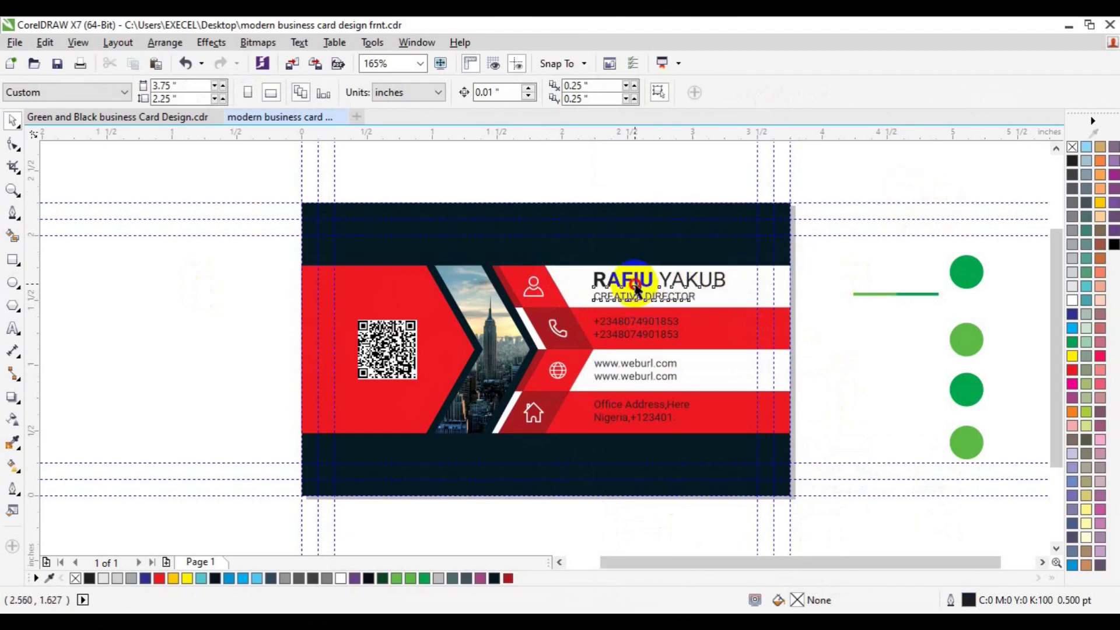
drag(636, 287, 633, 284)
- Adjust the phone numbers and web address text slightly to line up beside their icons
click(637, 331)
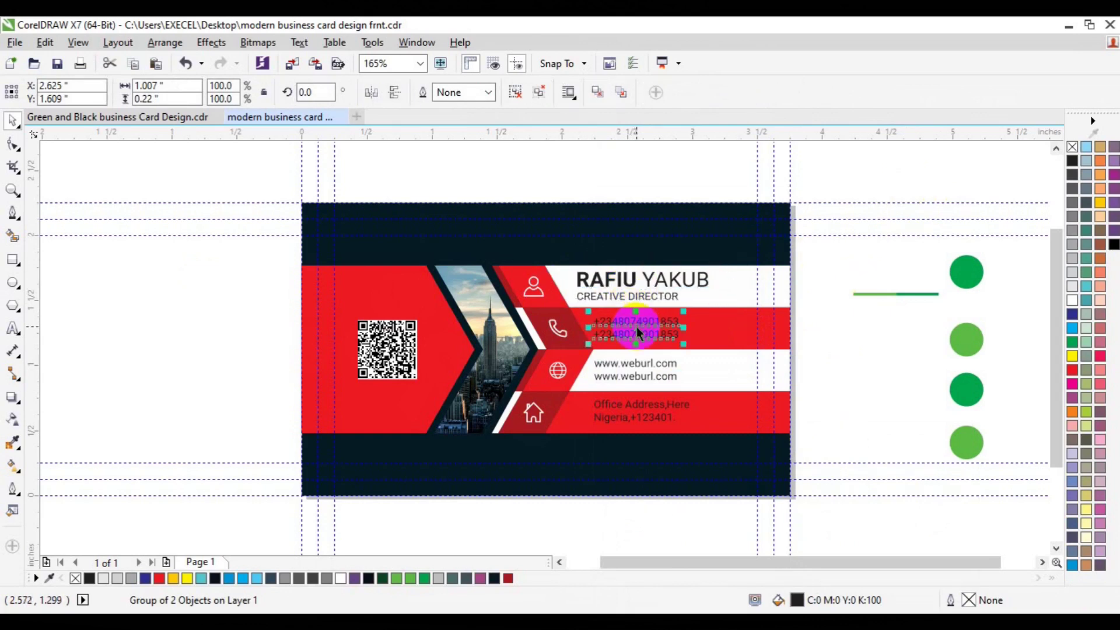
ctrl+click(638, 331)
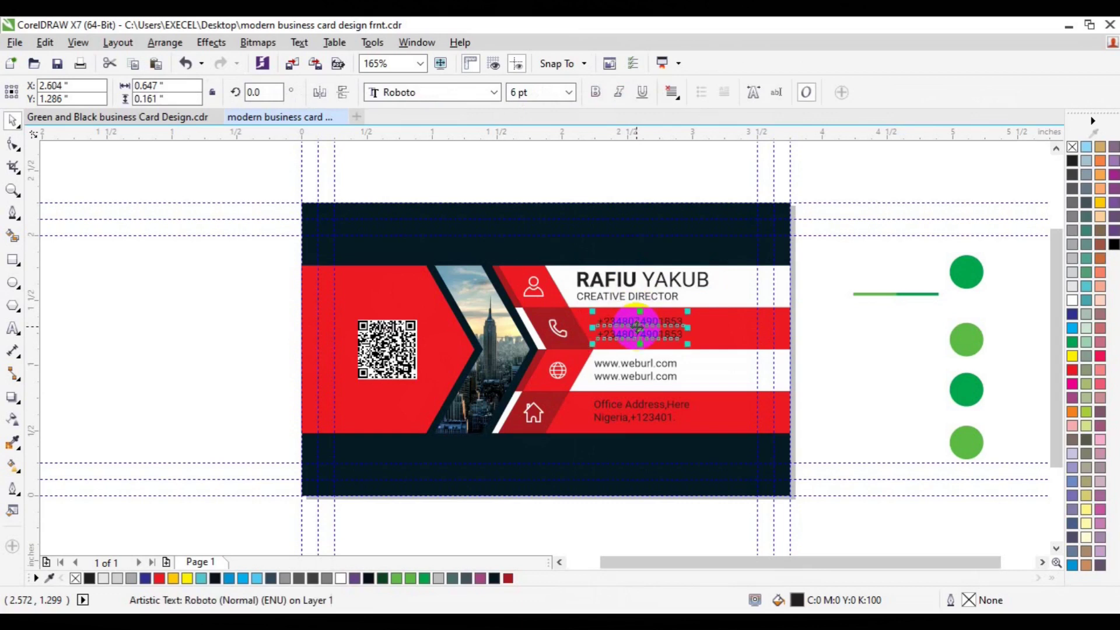
drag(636, 325, 639, 327)
click(632, 378)
drag(627, 378, 634, 381)
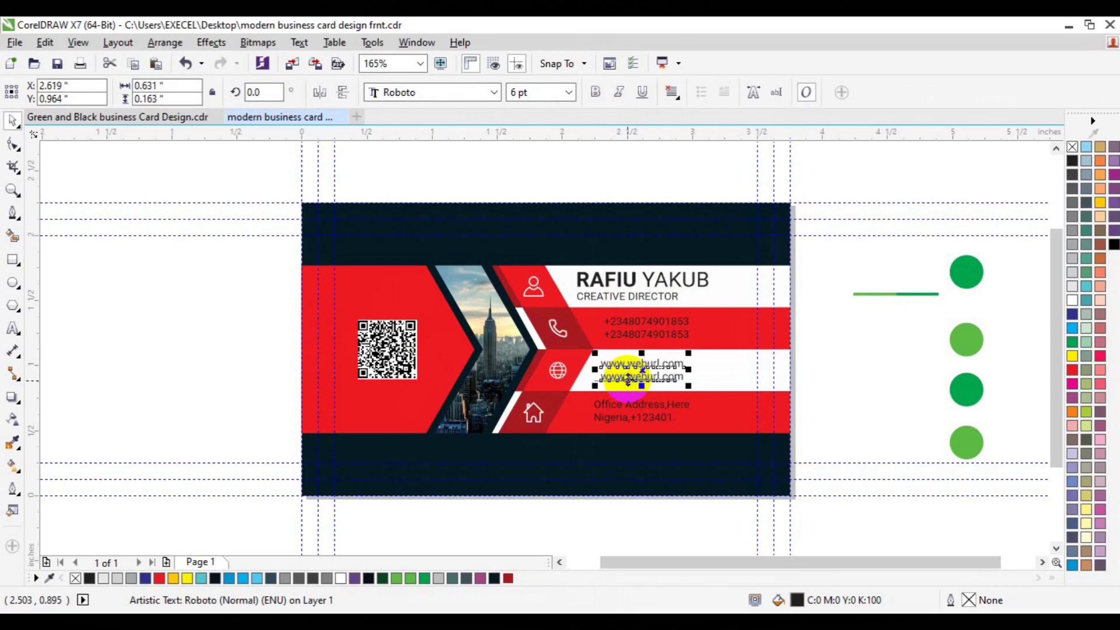
drag(628, 379, 626, 378)
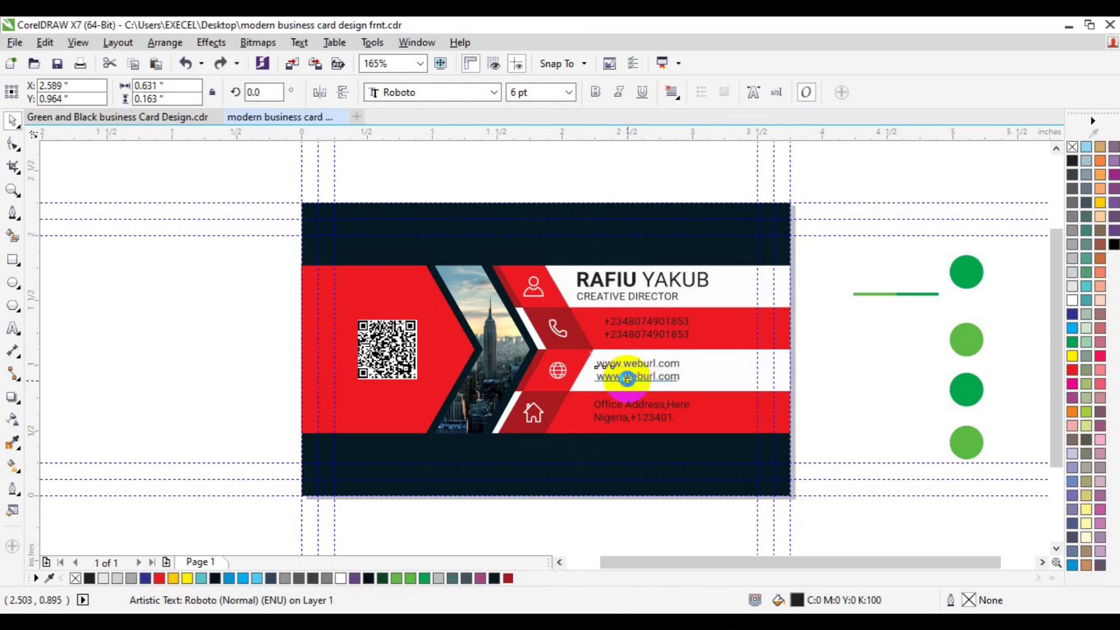
- Nudge the phone numbers left and the name and title block right into alignment
key(Tab)
key(Left)
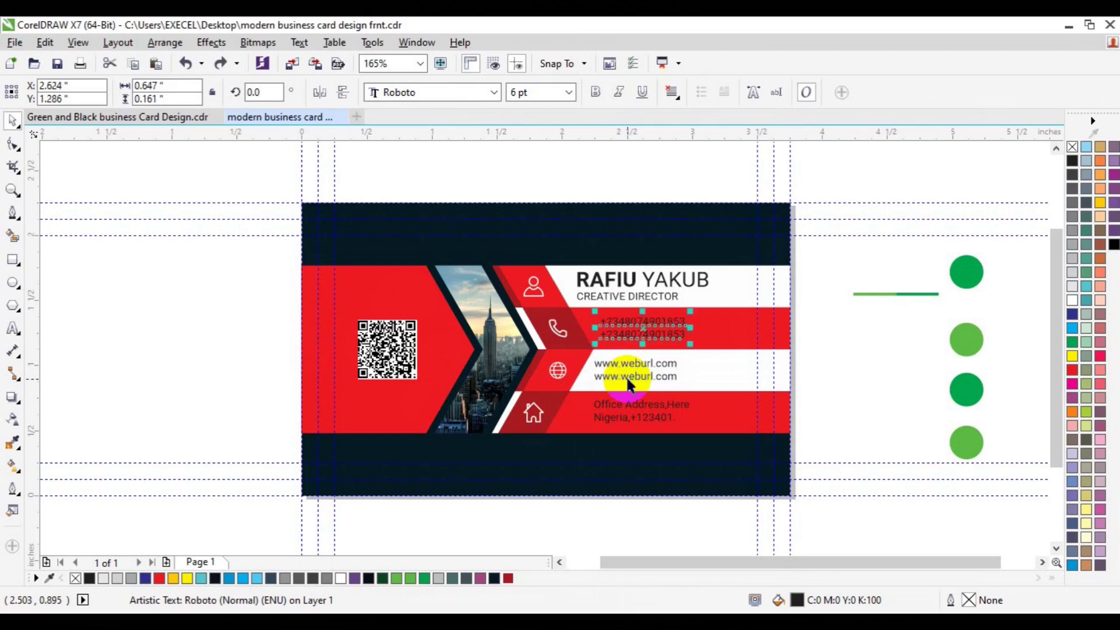
key(Left)
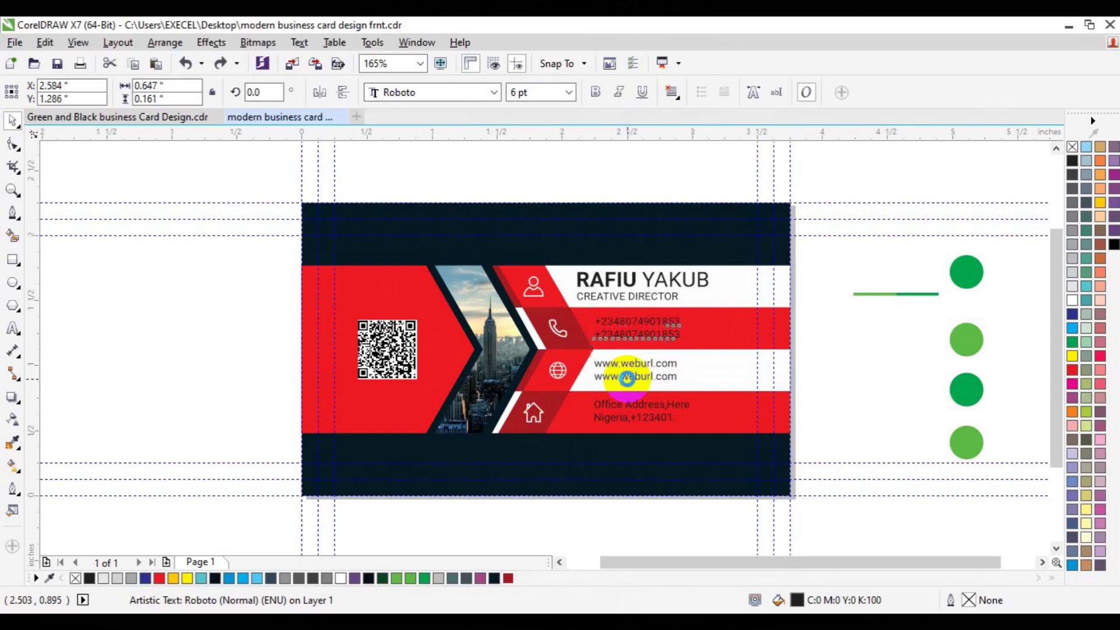
key(Tab)
key(Right)
key(Right)
key(Right)
key(Right)
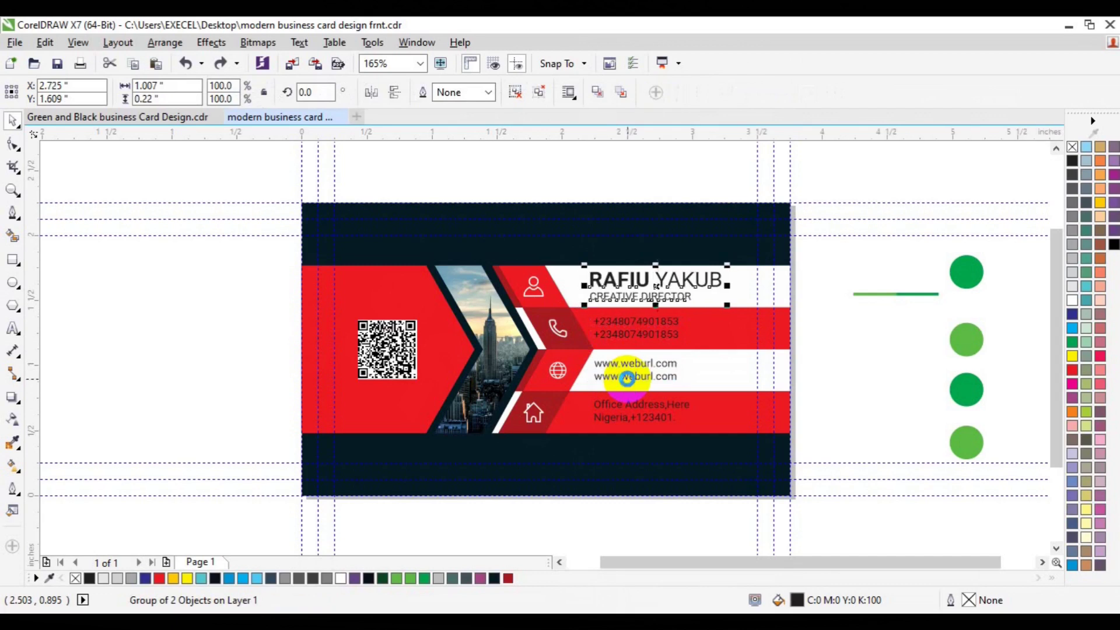
key(Right)
key(Right)
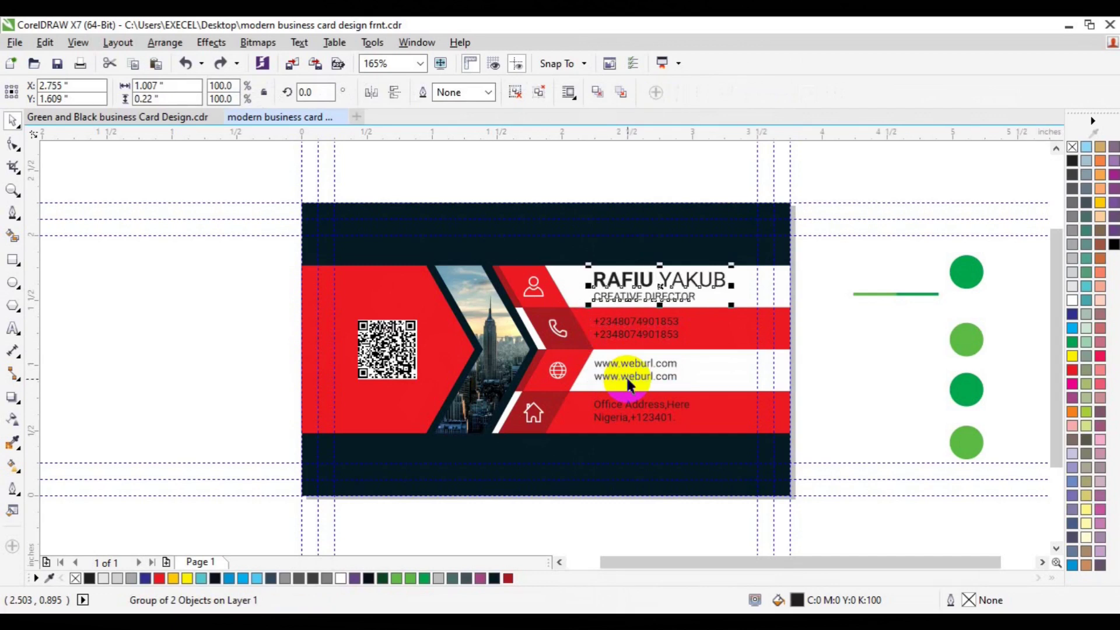
key(Tab)
- Delete the leftover green line and circles beside the card and the vertical guide across it
drag(817, 173, 1015, 470)
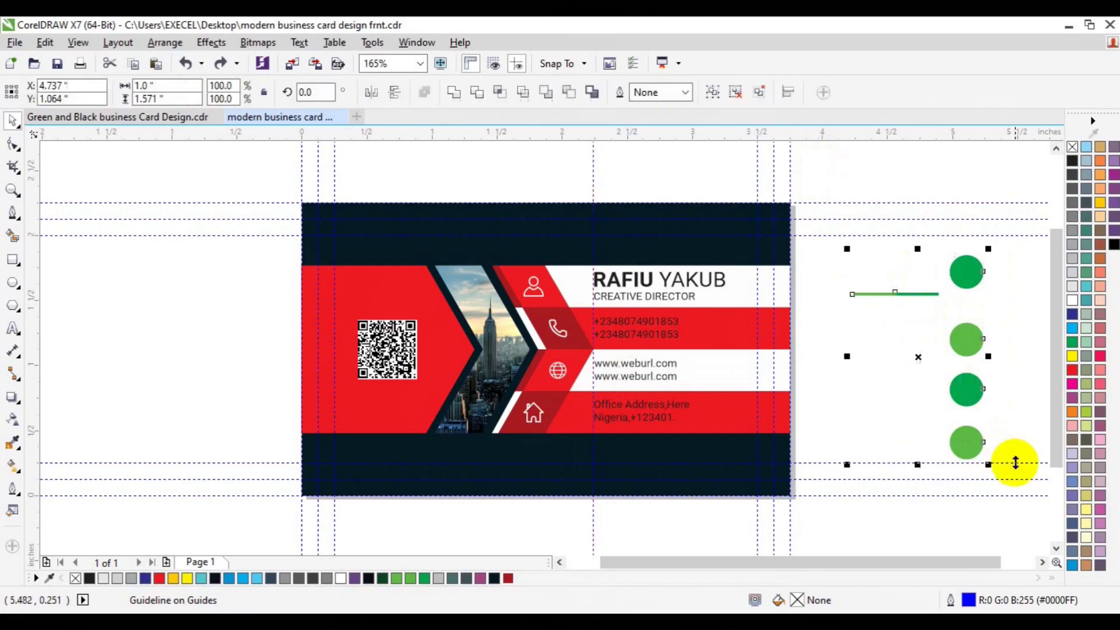
key(Delete)
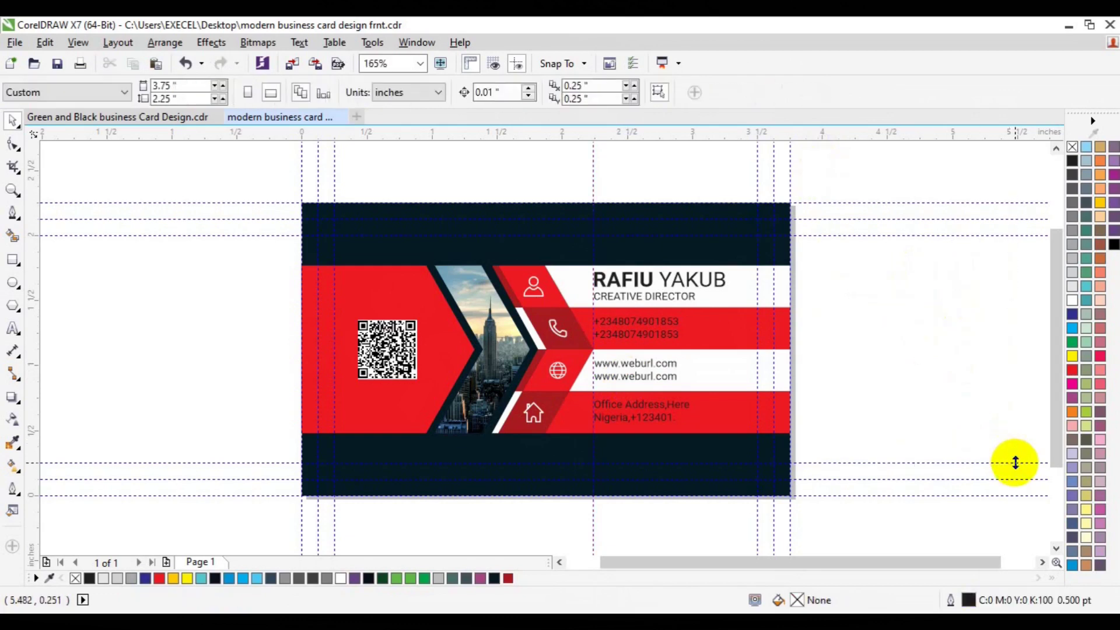
right_click(594, 440)
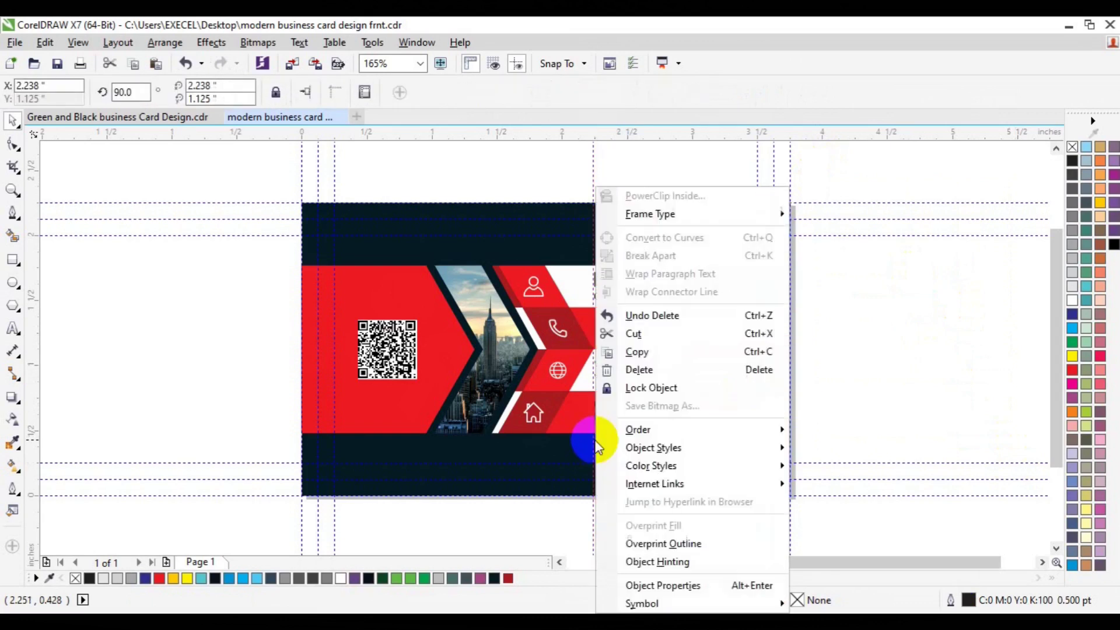
click(681, 371)
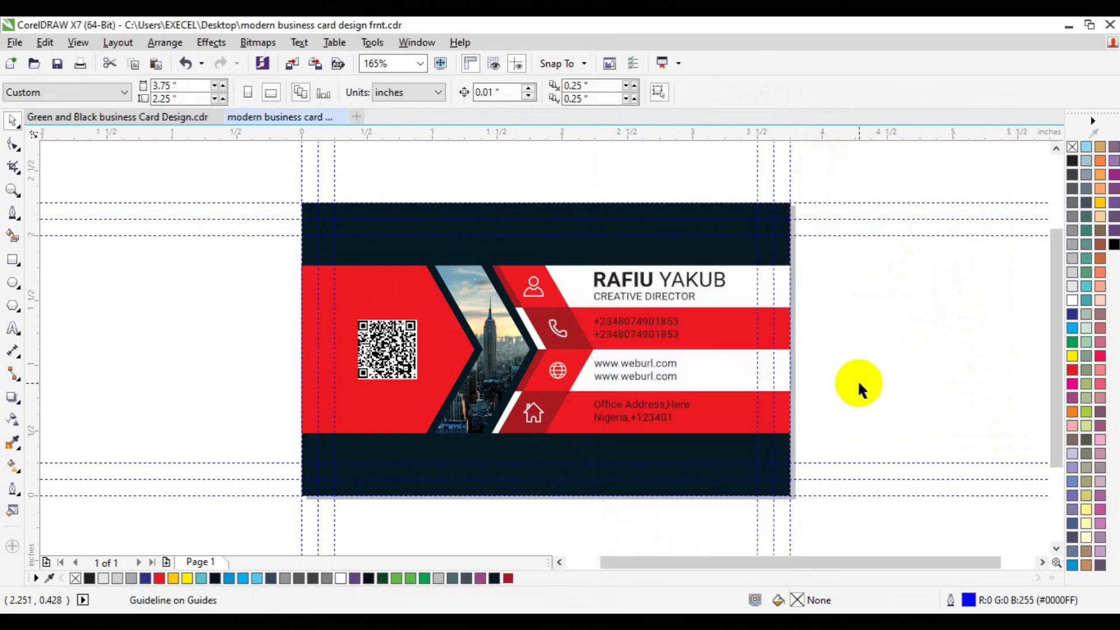